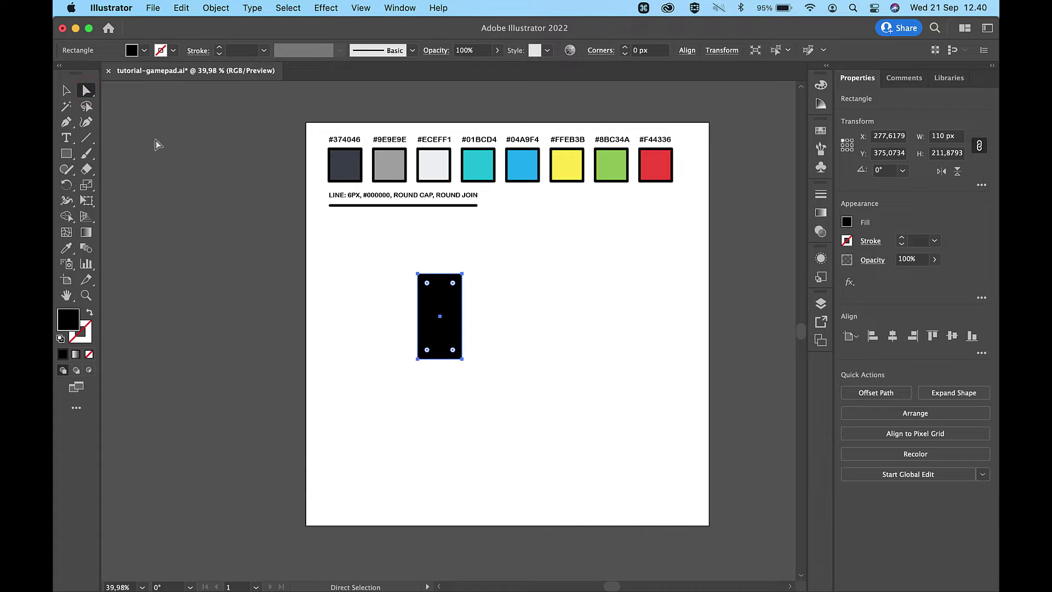
Move the top-right anchor of the black rectangle 8 px to the right with Direct Selection
{"action": "left_click", "coordinate": [462, 359]}
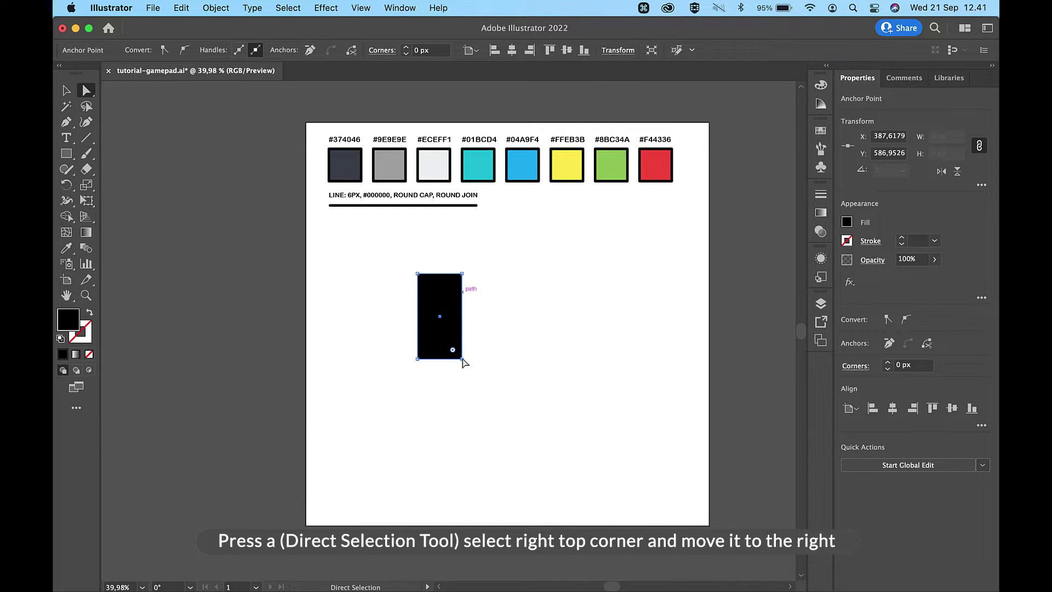
{"action": "key", "text": "Right"}
{"action": "key", "text": "Right"}
{"action": "key", "text": "Right"}
{"action": "key", "text": "Right"}
{"action": "key", "text": "Right"}
{"action": "key", "text": "Right"}
{"action": "key", "text": "Right"}
{"action": "key", "text": "Right"}
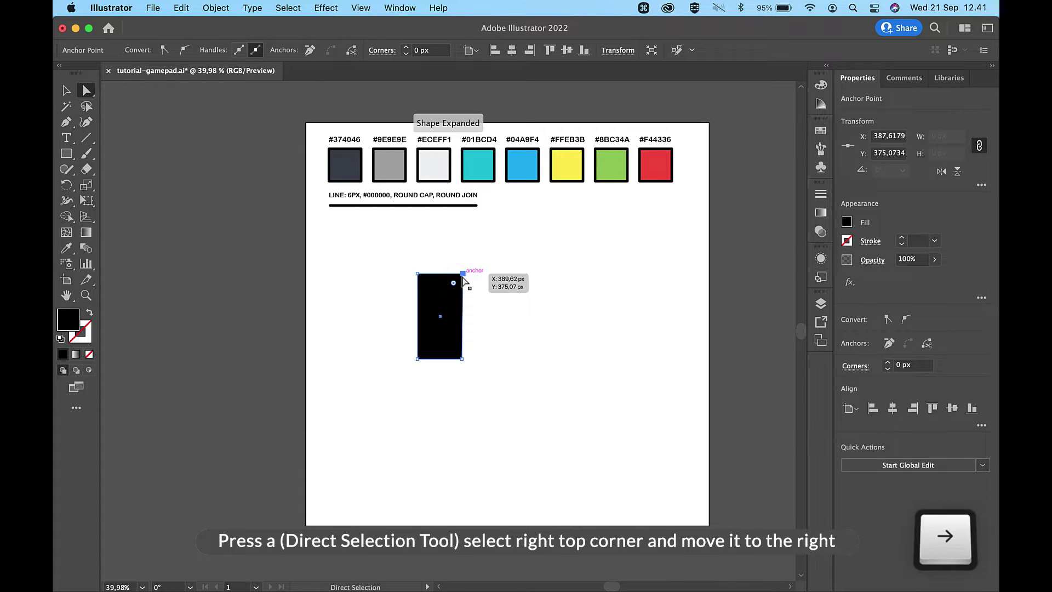
Move the bottom-right anchor of the black shape 11 px to the left to taper its side
{"action": "left_click", "coordinate": [462, 359]}
{"action": "key", "text": "Left"}
{"action": "key", "text": "Left"}
{"action": "key", "text": "Left"}
{"action": "key", "text": "Left"}
{"action": "key", "text": "Left"}
{"action": "key", "text": "Left"}
{"action": "key", "text": "Left"}
{"action": "key", "text": "Left"}
{"action": "key", "text": "Left"}
{"action": "key", "text": "Left"}
{"action": "key", "text": "Left"}
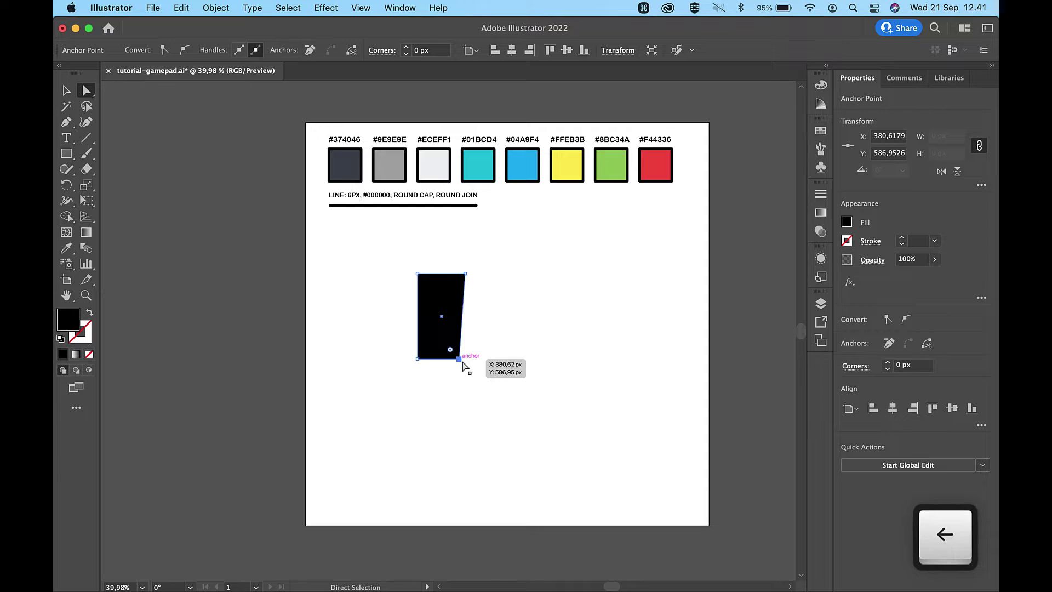
{"action": "key", "text": "Right"}
{"action": "key", "text": "Left"}
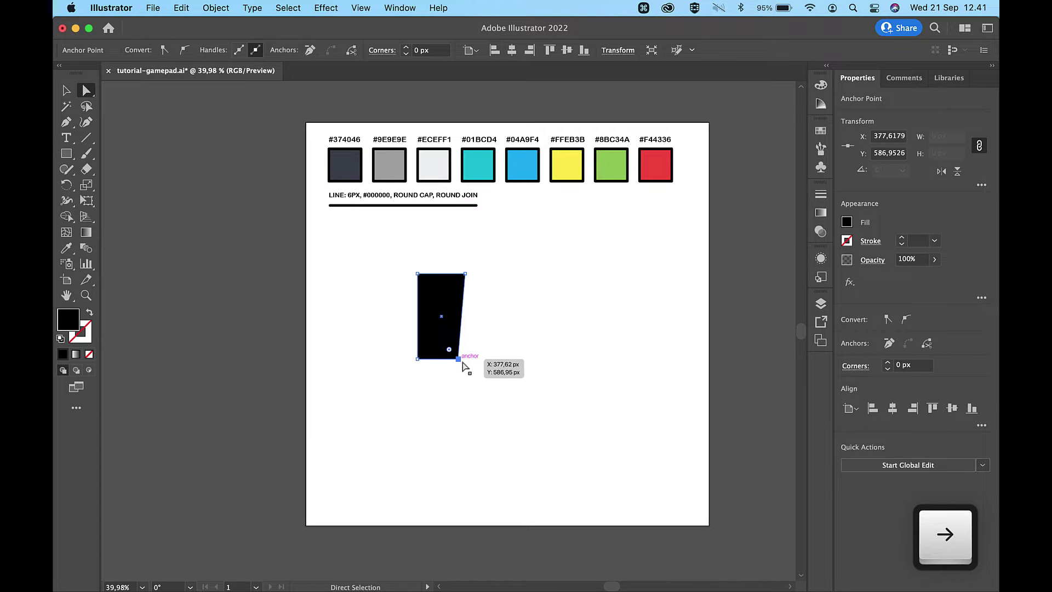
Select both bottom anchors of the tapered shape and move them down 13 px
{"action": "left_click_drag", "start_coordinate": [408, 363], "coordinate": [392, 355]}
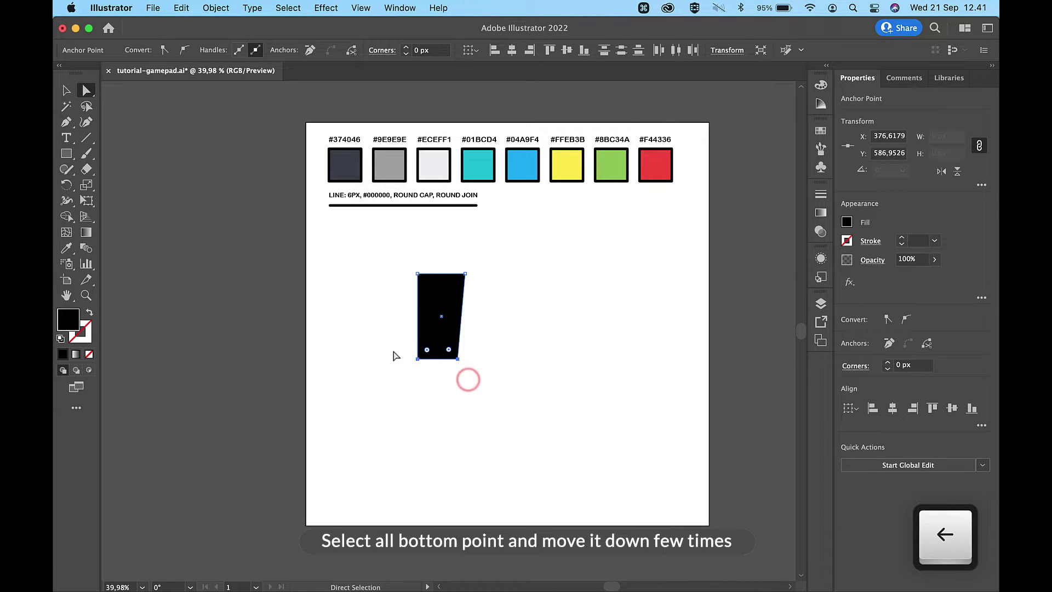
{"action": "key", "text": "Down"}
{"action": "key", "text": "Down"}
{"action": "key", "text": "Down"}
{"action": "key", "text": "Down"}
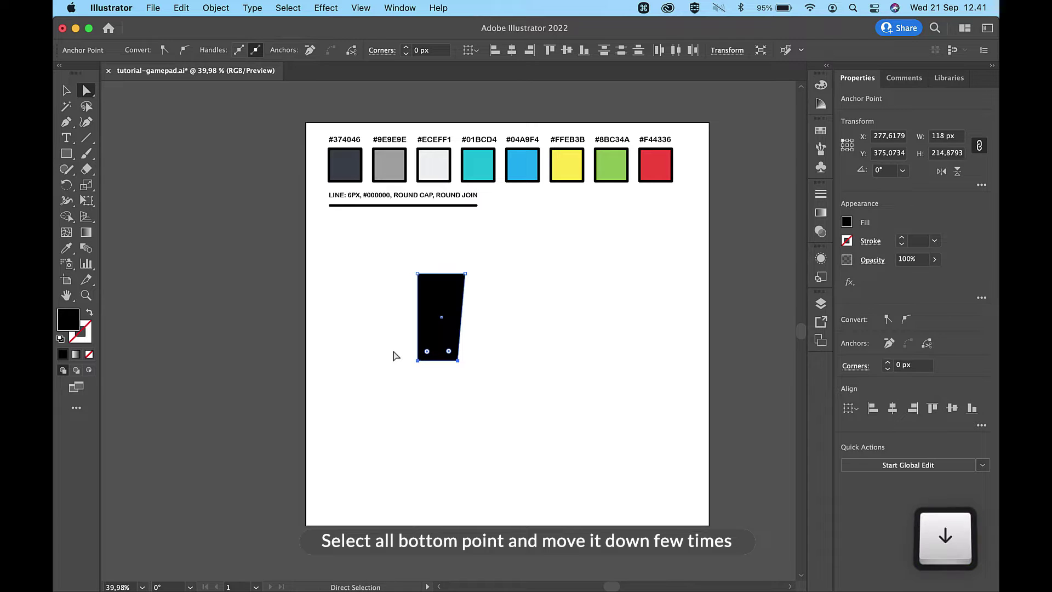
{"action": "scroll", "coordinate": [496, 293], "scroll_direction": "up", "scroll_amount": 3}
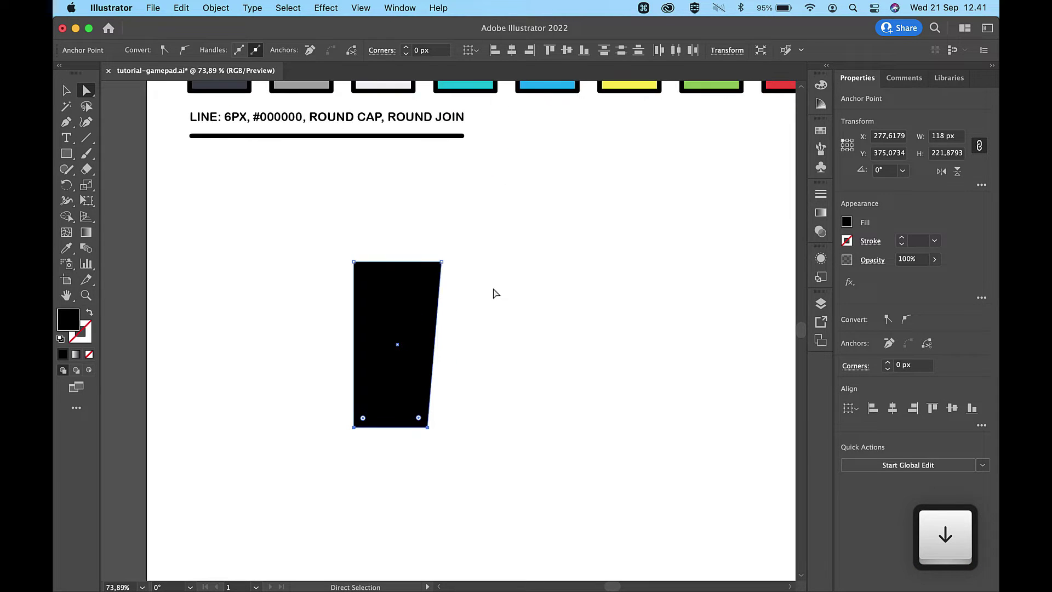
{"action": "key", "text": "Down"}
{"action": "key", "text": "Down"}
{"action": "key", "text": "Down"}
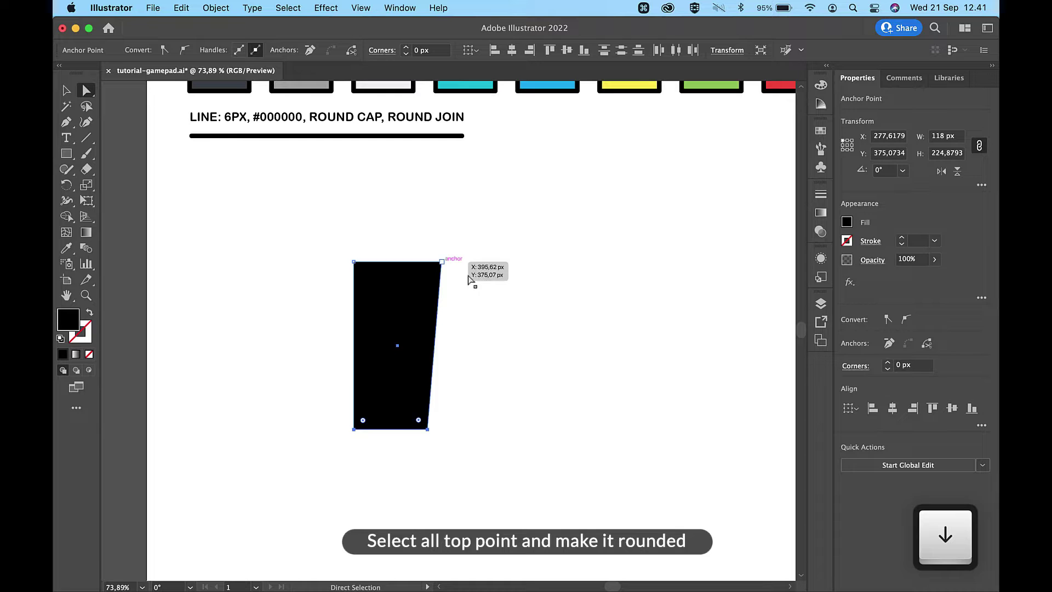
Move the top-right anchor of the tapered shape another 2 px to the right
{"action": "left_click", "coordinate": [443, 261]}
{"action": "key", "text": "Right"}
{"action": "key", "text": "Right"}
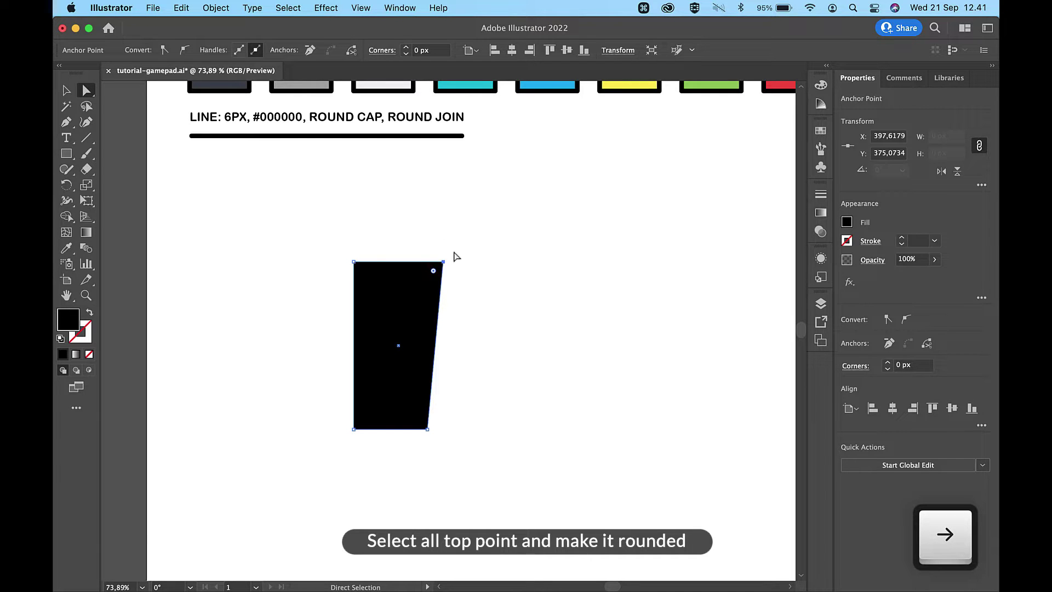
Try to round all four corners of the tapered shape into fully curved ends, and undo the rounding
{"action": "left_click_drag", "start_coordinate": [351, 272], "coordinate": [317, 454]}
{"action": "left_click_drag", "start_coordinate": [363, 423], "coordinate": [422, 265]}
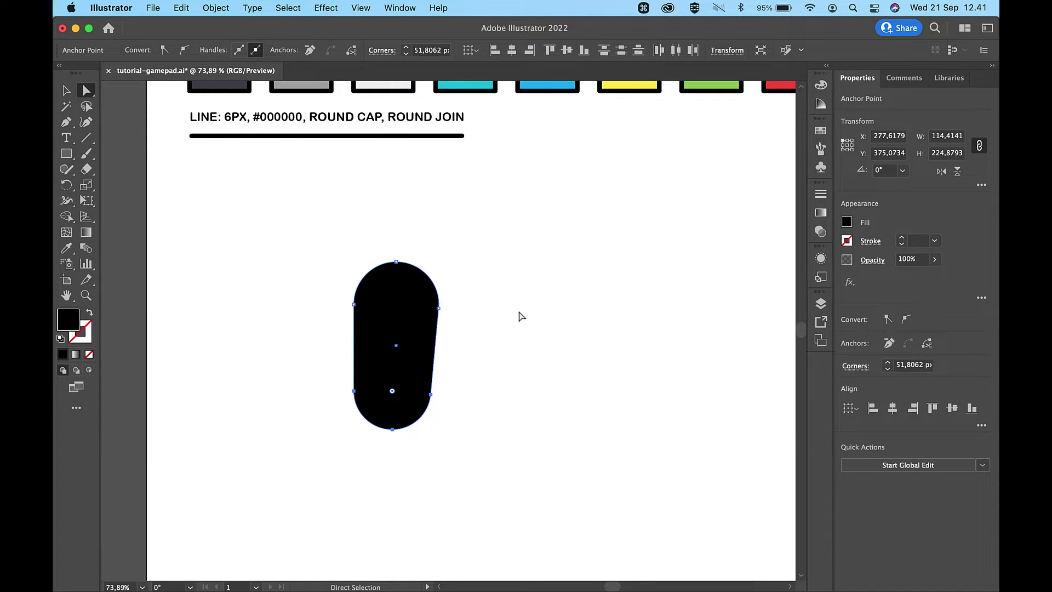
{"action": "key", "text": "v"}
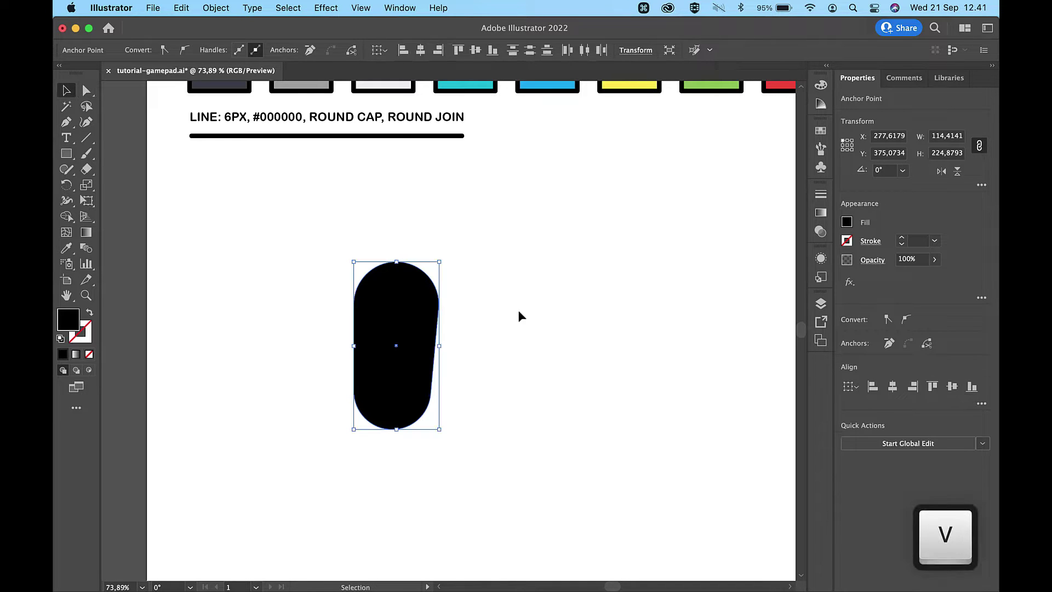
{"action": "left_click", "coordinate": [519, 312]}
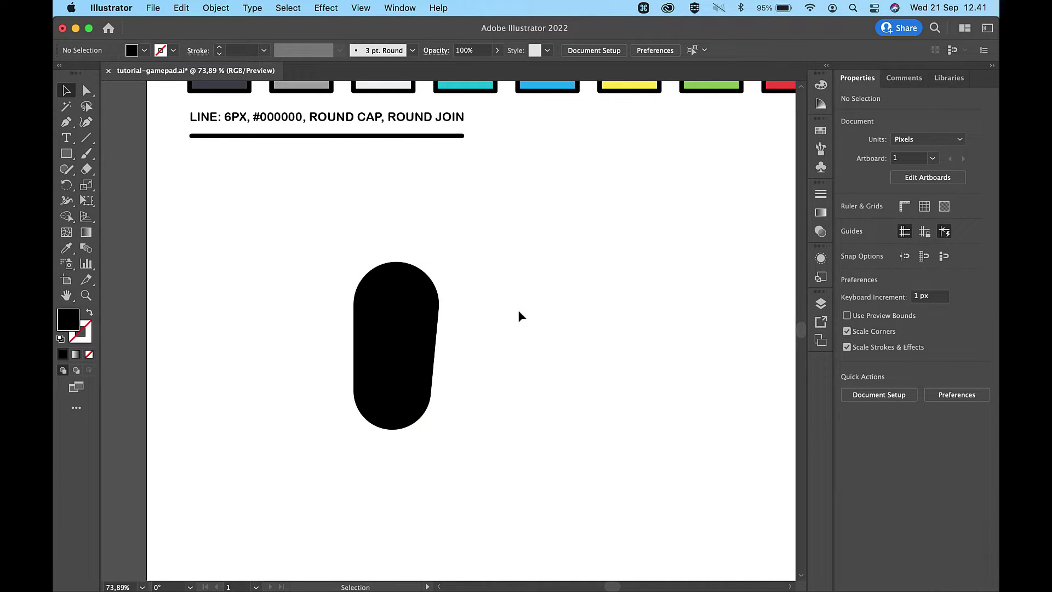
{"action": "key", "text": "a"}
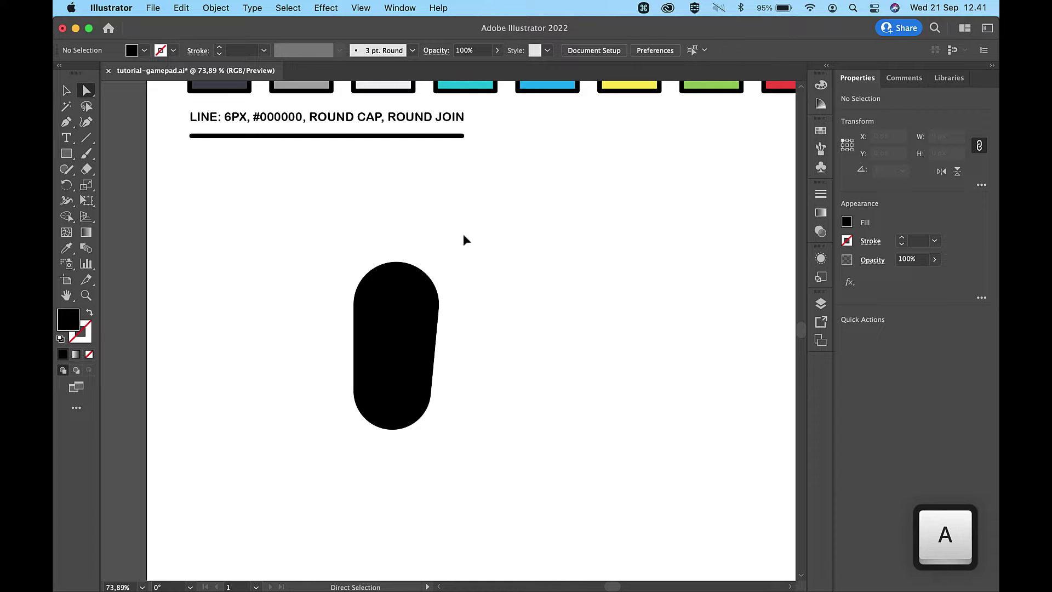
{"action": "key", "text": "super+z"}
{"action": "key", "text": "super+z"}
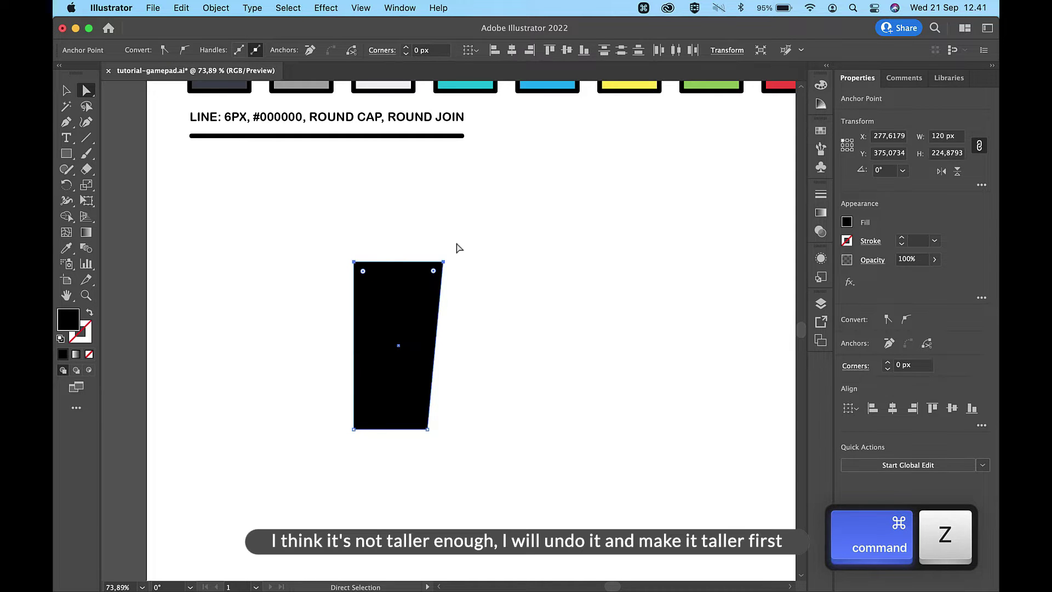
Select both top anchors of the tapered shape and move them up 12 px to make it taller
{"action": "key", "text": "a"}
{"action": "left_click_drag", "start_coordinate": [335, 282], "coordinate": [335, 283]}
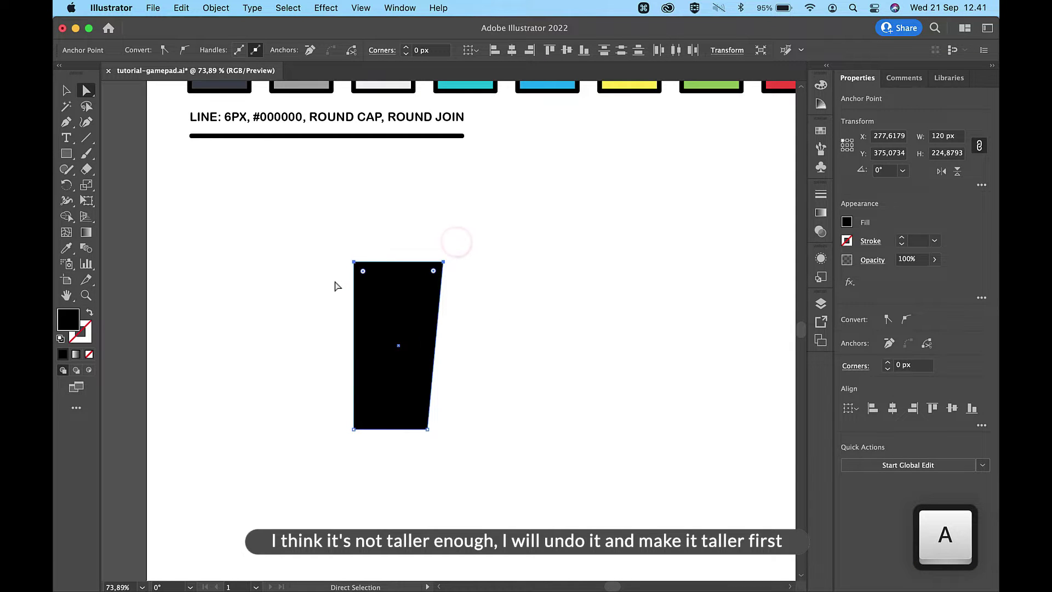
{"action": "key", "text": "Up"}
{"action": "key", "text": "Up"}
{"action": "key", "text": "Up"}
{"action": "key", "text": "Up"}
{"action": "key", "text": "Up"}
{"action": "key", "text": "Up"}
{"action": "key", "text": "Up"}
{"action": "key", "text": "Up"}
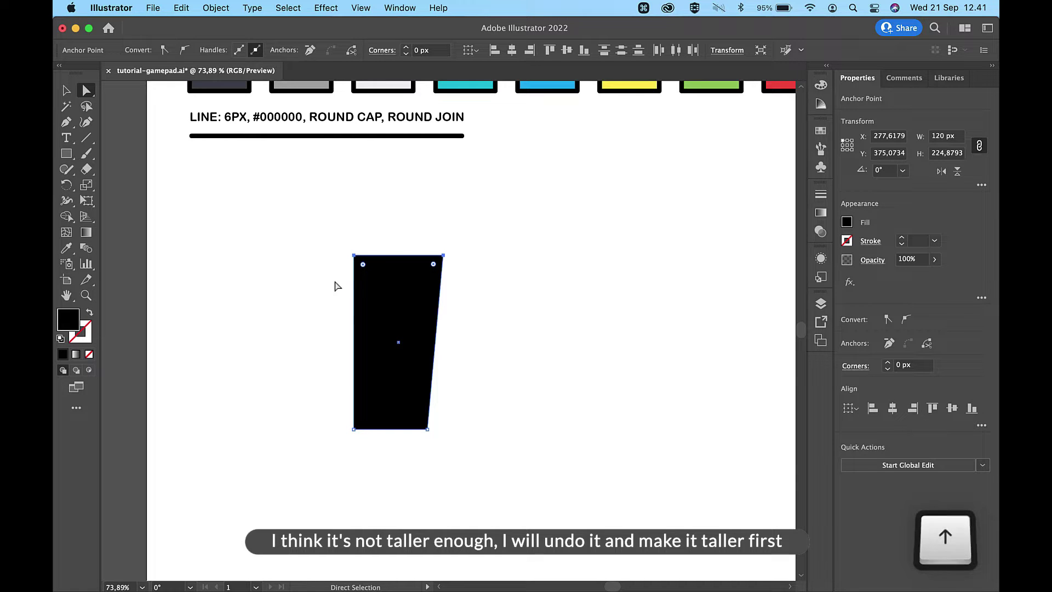
Round the top and bottom corners of the taller shape as far as possible to form a tapered pill
{"action": "key", "text": "shift"}
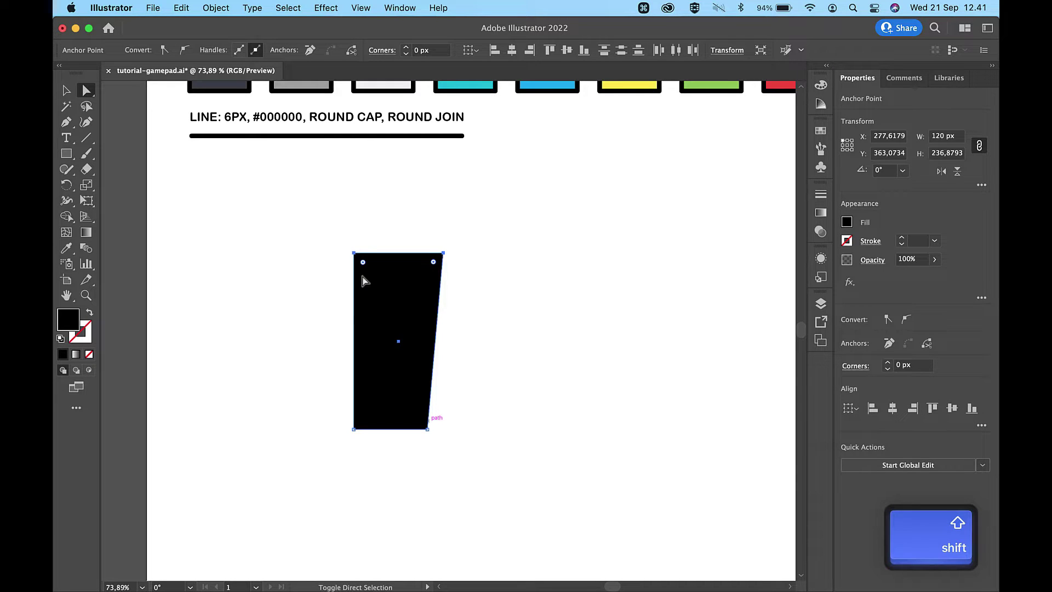
{"action": "mouse_move", "coordinate": [436, 263]}
{"action": "left_mouse_down"}
{"action": "mouse_move", "coordinate": [463, 234]}
{"action": "mouse_move", "coordinate": [340, 339]}
{"action": "left_mouse_up"}
{"action": "left_click_drag", "start_coordinate": [363, 420], "coordinate": [363, 297]}
{"action": "key", "text": "v"}
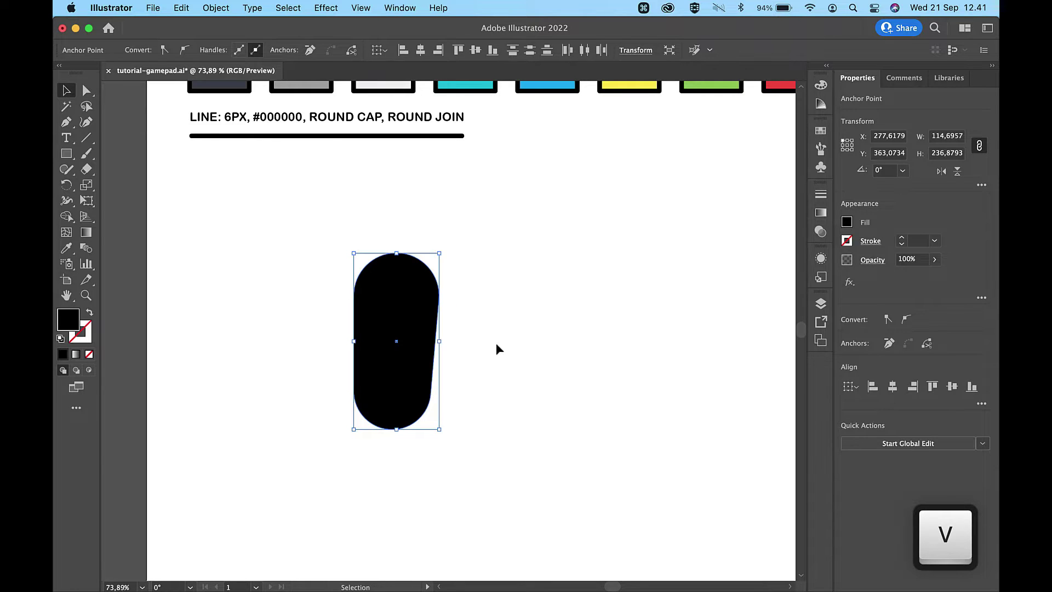
Rotate the tapered pill shape about 9° clockwise
{"action": "left_click", "coordinate": [496, 343]}
{"action": "left_click", "coordinate": [399, 335]}
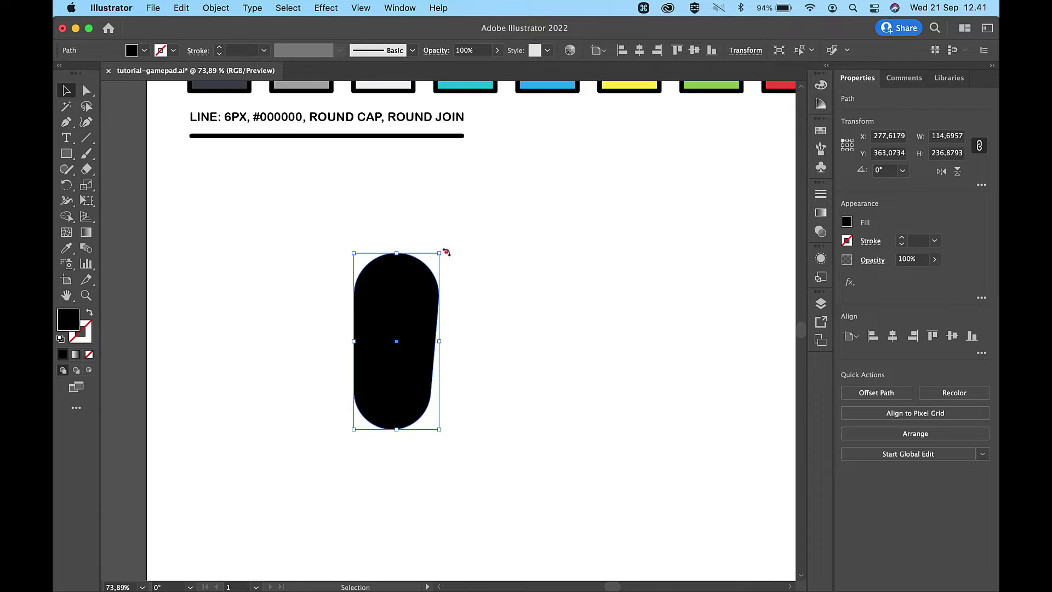
{"action": "left_click_drag", "start_coordinate": [447, 252], "coordinate": [461, 260]}
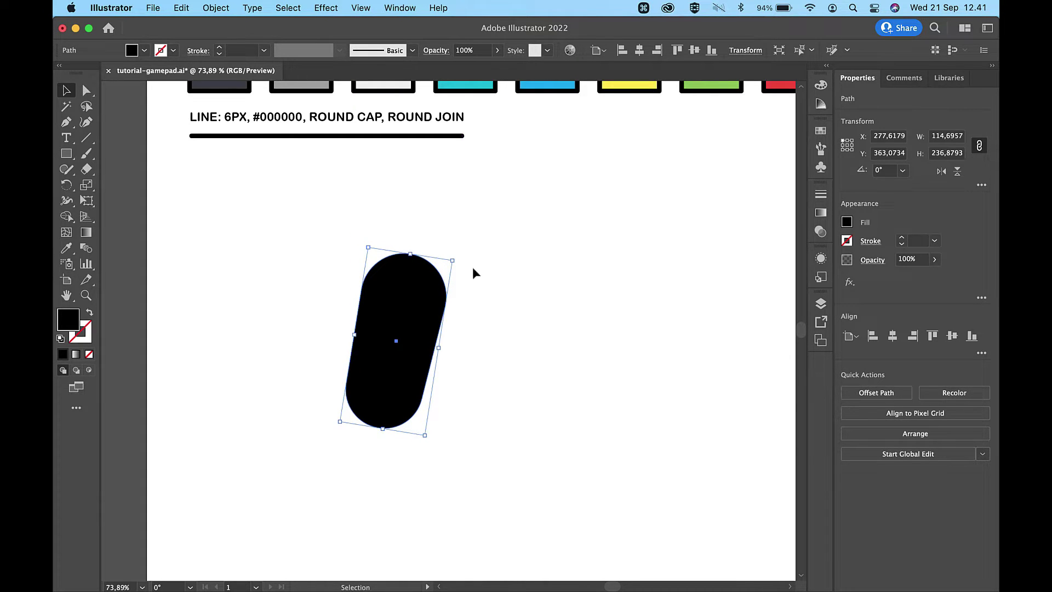
Duplicate the tilted pill with copy and paste in front, and move the copy 240 px to the right
{"action": "key", "text": "super"}
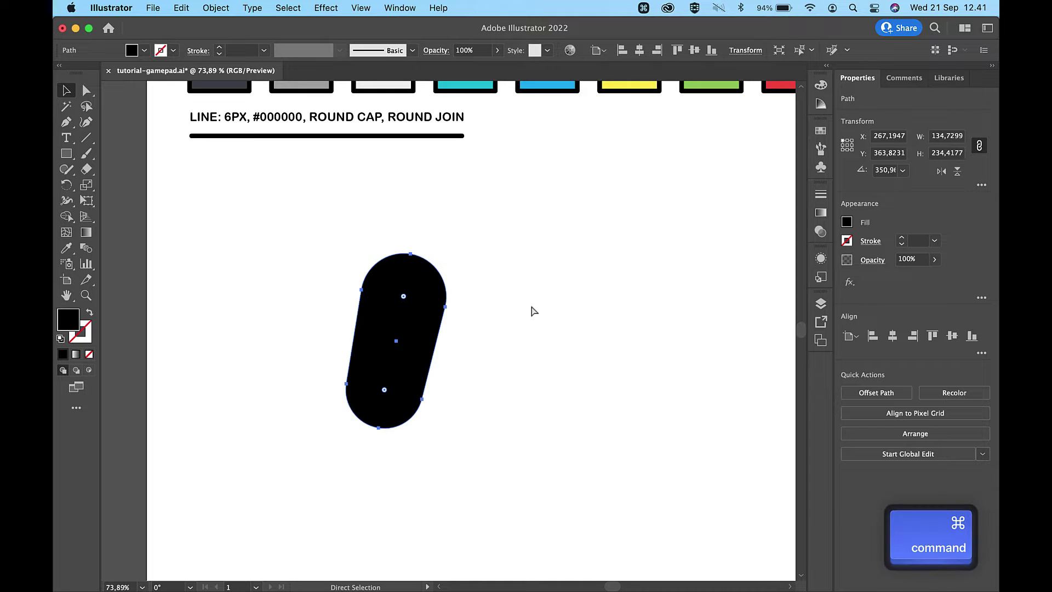
{"action": "key", "text": "super+c"}
{"action": "key", "text": "super+f"}
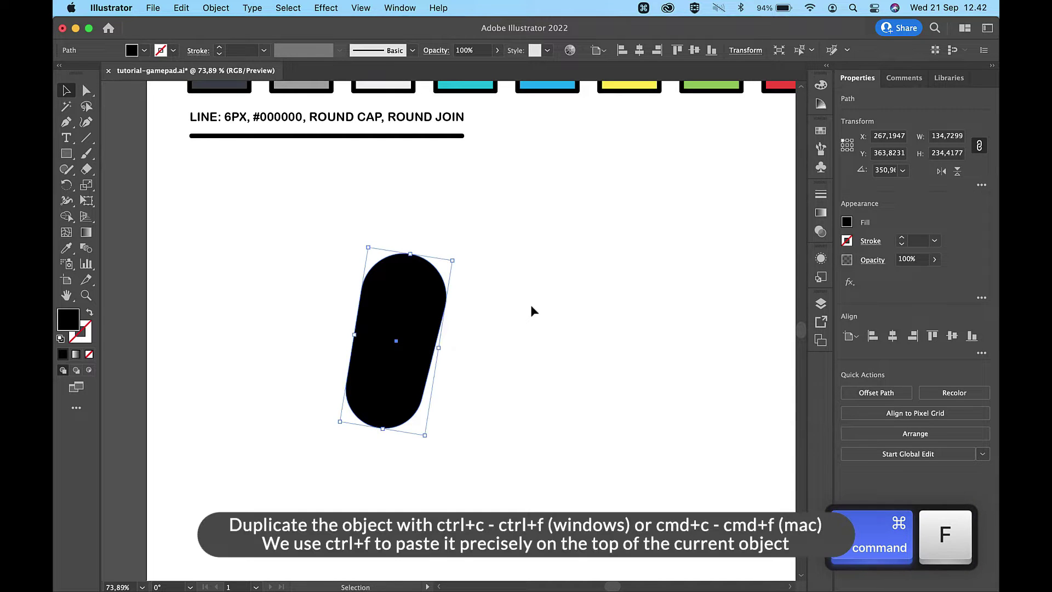
{"action": "key", "text": "shift+Right"}
{"action": "key", "text": "shift+Left"}
{"action": "key", "text": "shift+Right"}
{"action": "key", "text": "shift+Right"}
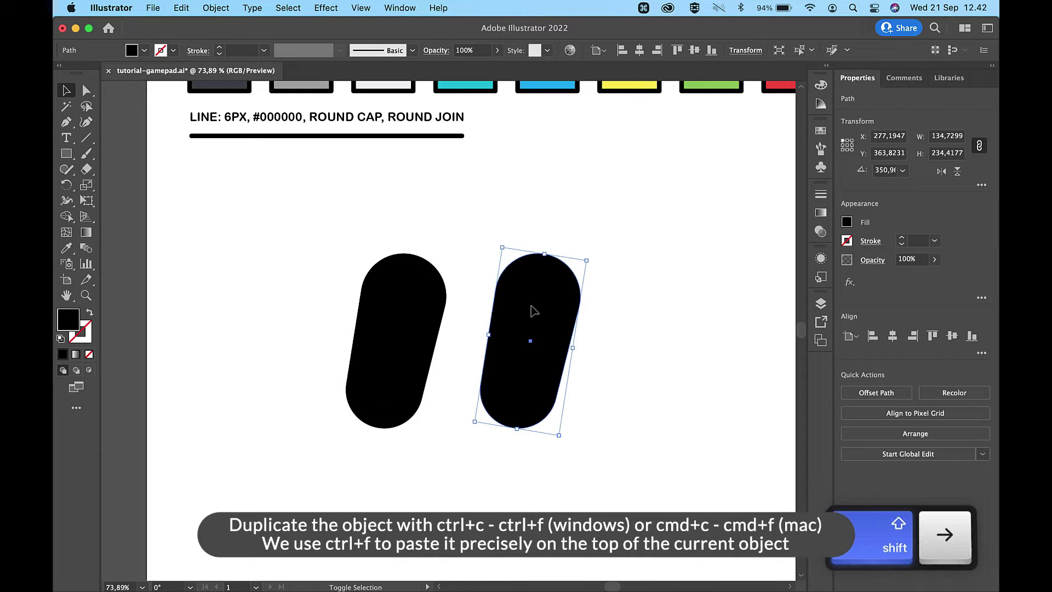
{"action": "key", "text": "shift+Right"}
{"action": "key", "text": "shift+Right"}
{"action": "key", "text": "shift+Right"}
{"action": "key", "text": "shift+Right"}
{"action": "key", "text": "shift+Right"}
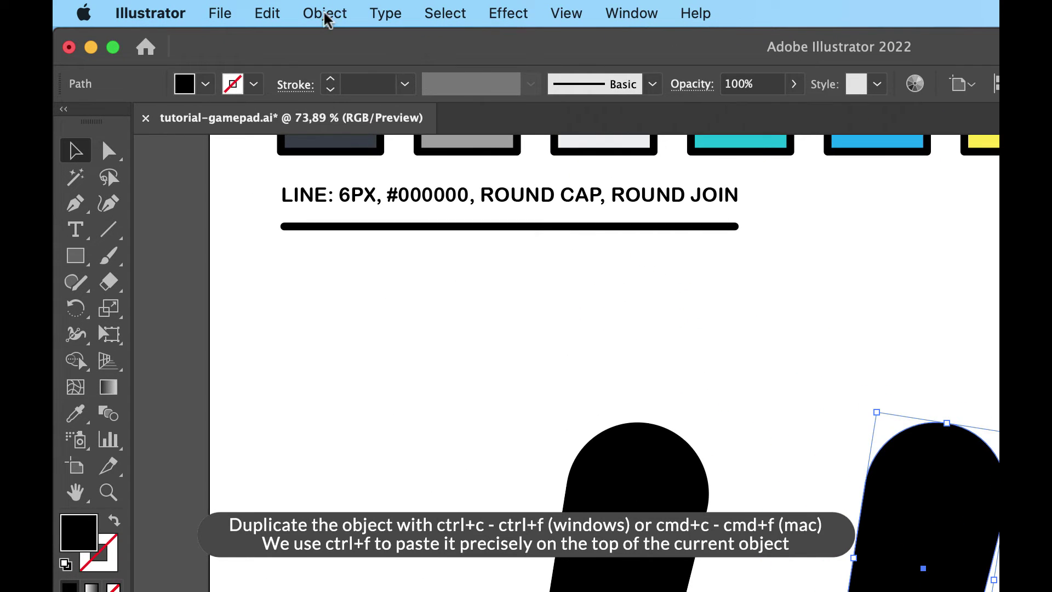
Reflect the copied pill across the vertical axis to mirror the original, and deselect it
{"action": "left_click", "coordinate": [216, 8]}
{"action": "mouse_move", "coordinate": [329, 46]}
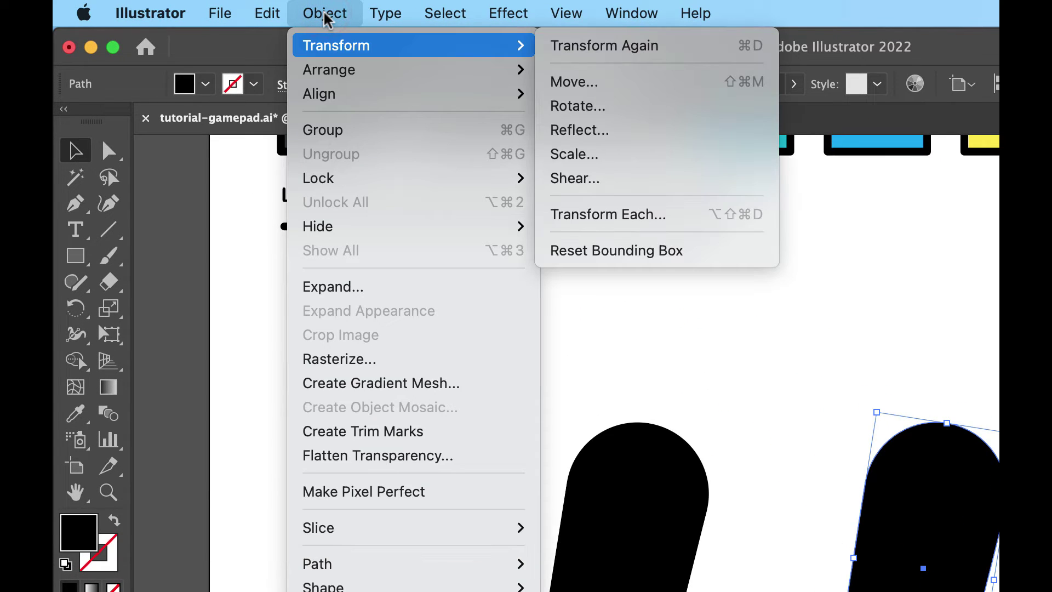
{"action": "left_click", "coordinate": [610, 130]}
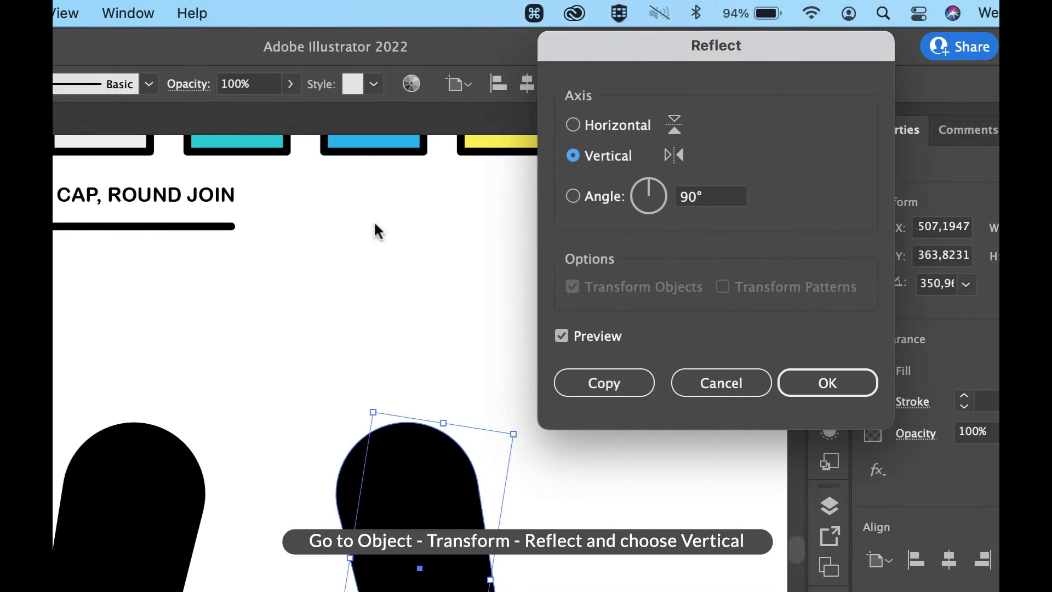
{"action": "left_click", "coordinate": [765, 383]}
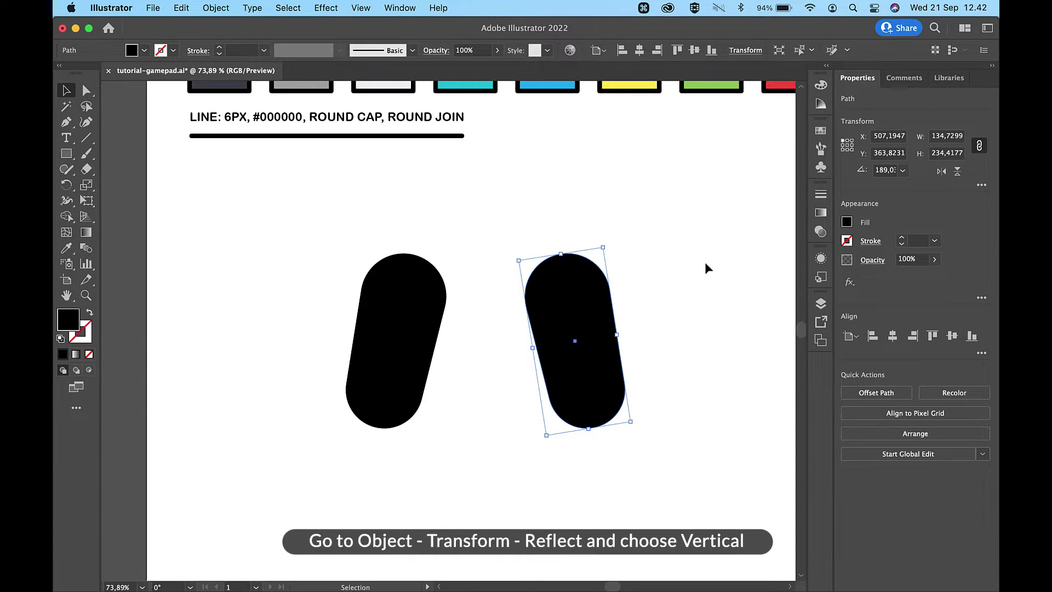
{"action": "left_click", "coordinate": [706, 264]}
Apply the #374046 swatch's dark fill and 6 px black stroke to both pill shapes with the Eyedropper
{"action": "left_click", "coordinate": [594, 319]}
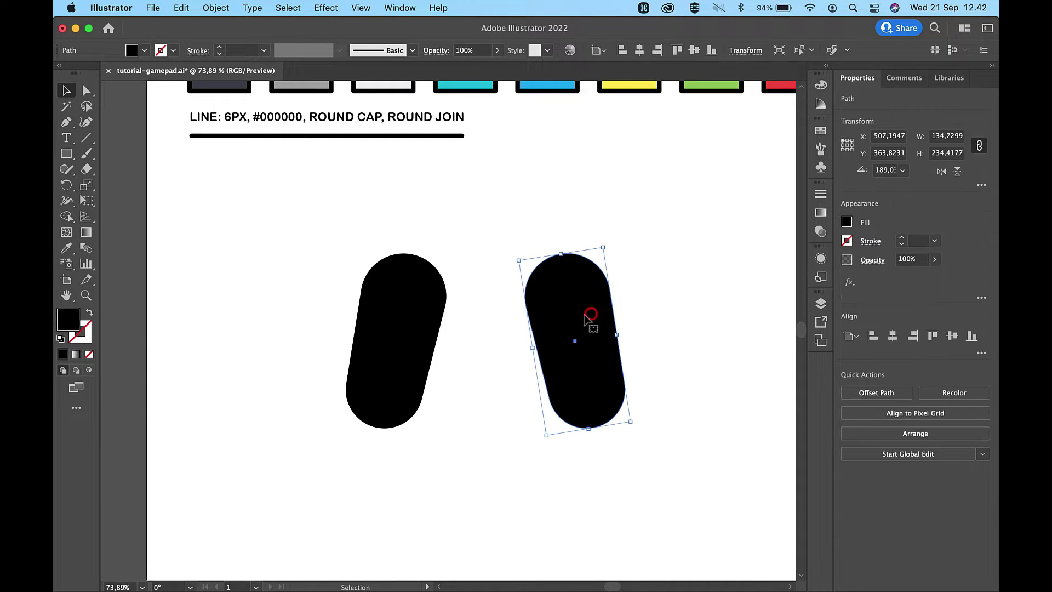
{"action": "left_click", "coordinate": [400, 324], "text": "shift"}
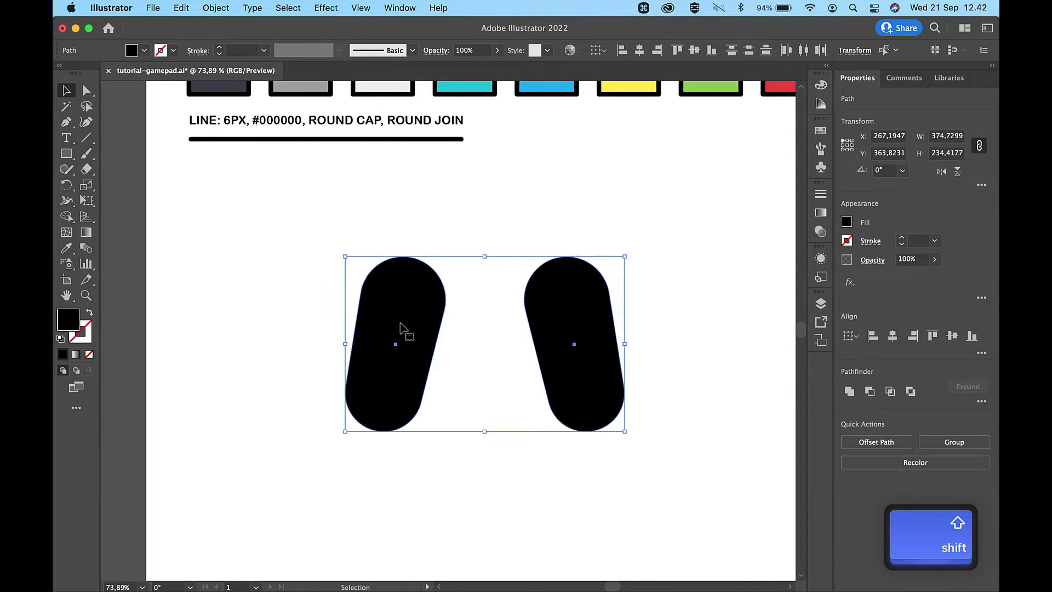
{"action": "scroll", "coordinate": [404, 332], "scroll_direction": "up", "scroll_amount": 3}
{"action": "key", "text": "i"}
{"action": "left_click", "coordinate": [198, 143]}
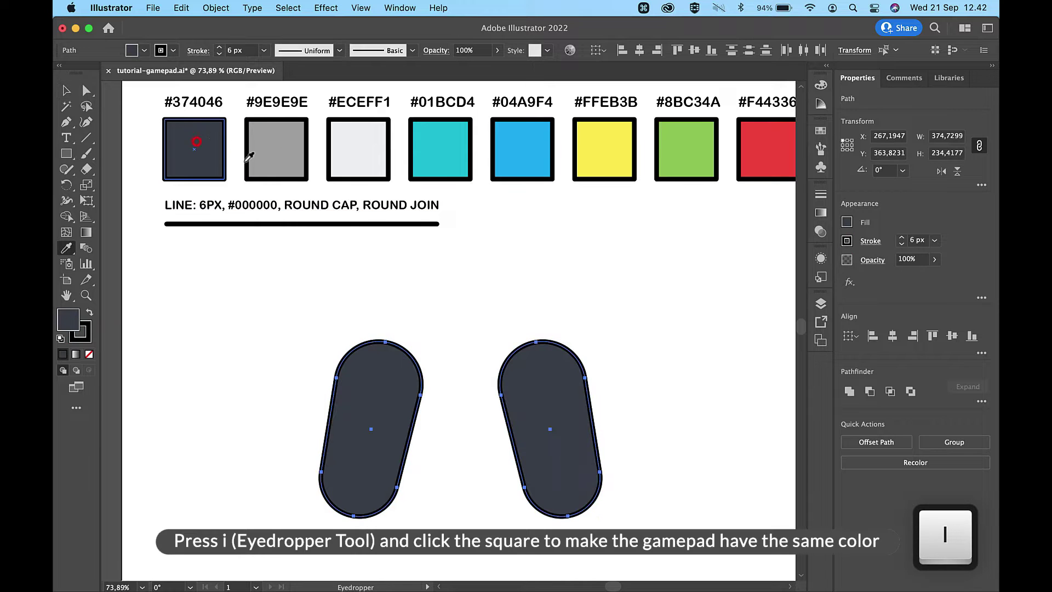
{"action": "key", "text": "v"}
{"action": "left_click", "coordinate": [629, 324]}
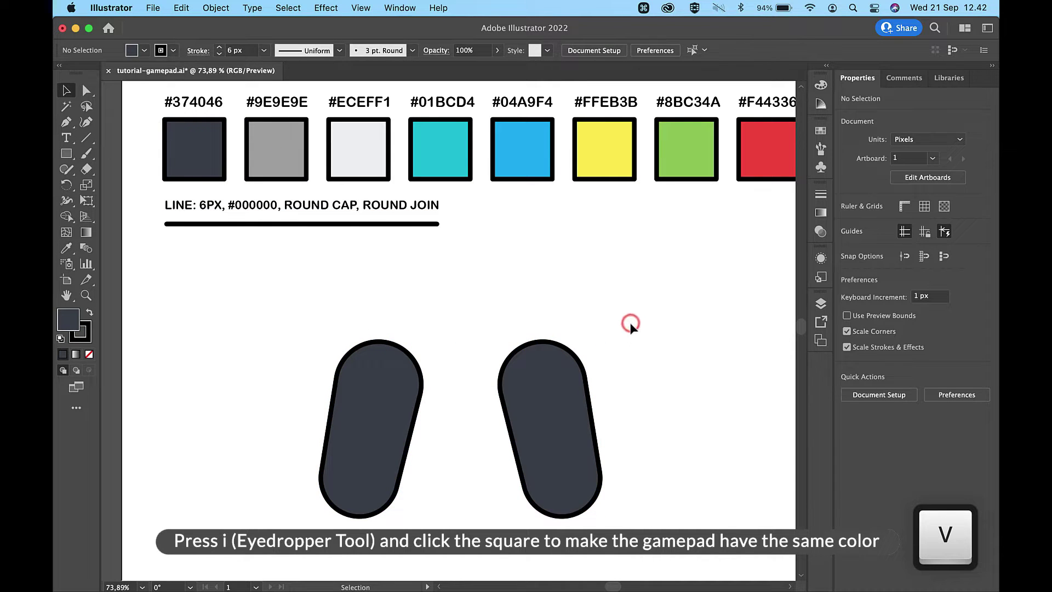
Select both pill shapes and scale them down together to about 304 × 190 px
{"action": "scroll", "coordinate": [630, 326], "scroll_direction": "down", "scroll_amount": 3}
{"action": "scroll", "coordinate": [631, 326], "scroll_direction": "left", "scroll_amount": 2}
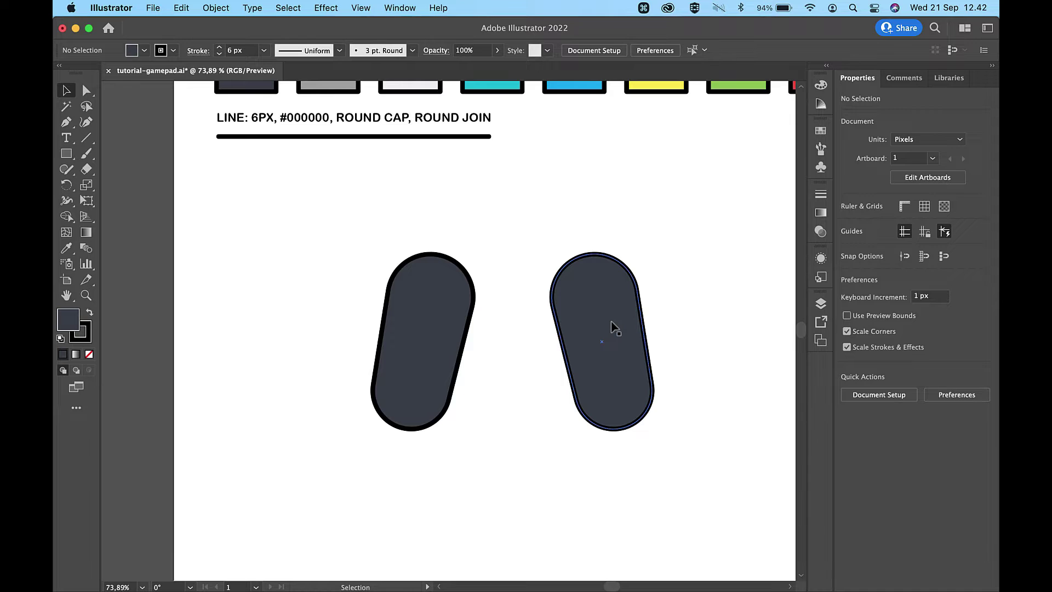
{"action": "left_click", "coordinate": [614, 324]}
{"action": "left_click", "coordinate": [434, 324]}
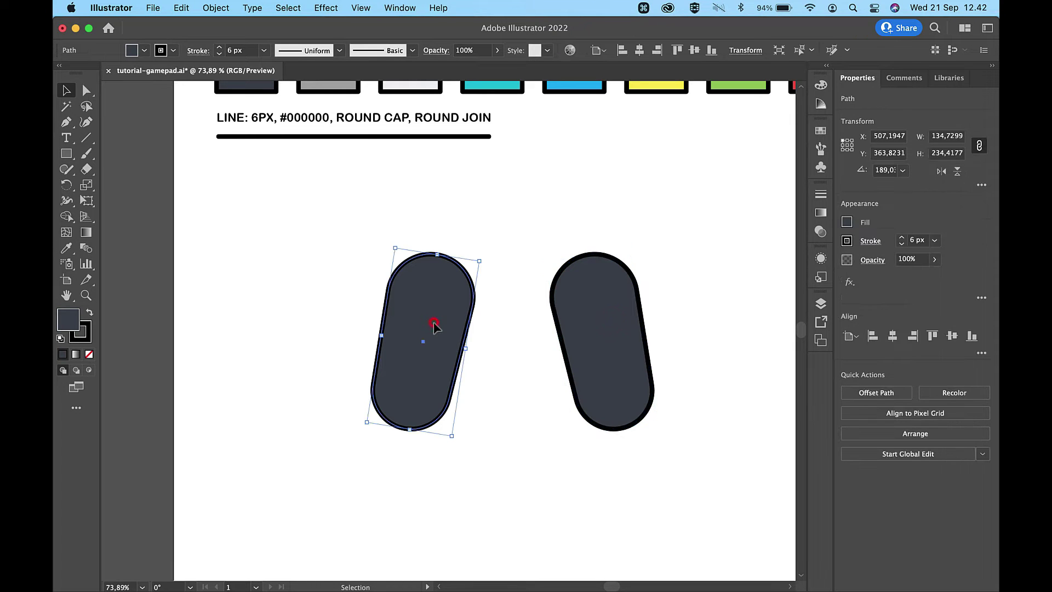
{"action": "left_click", "coordinate": [593, 345], "text": "shift"}
{"action": "left_click_drag", "start_coordinate": [652, 429], "coordinate": [599, 396]}
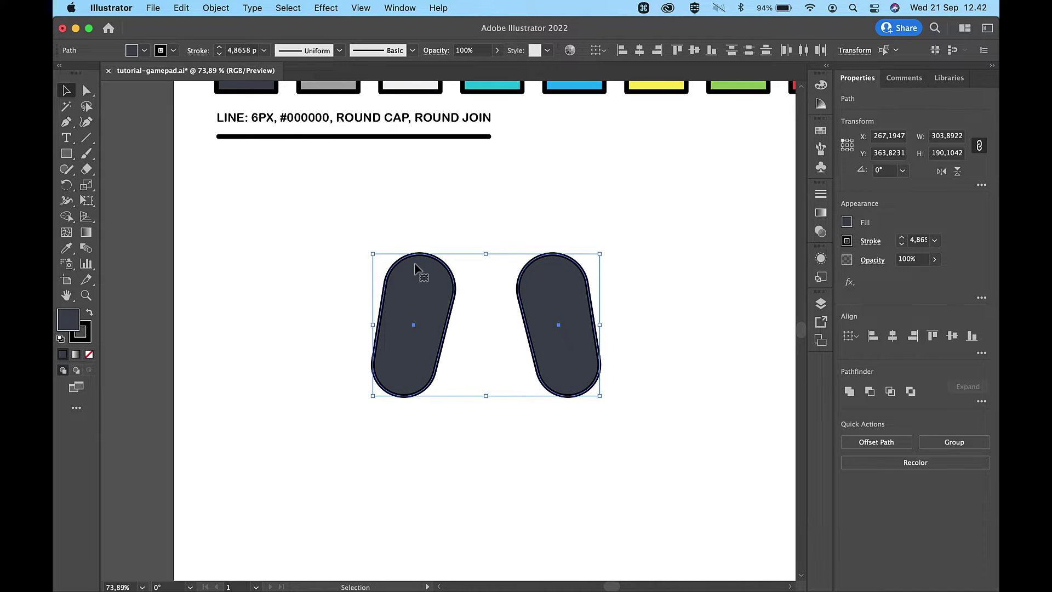
{"action": "scroll", "coordinate": [415, 269], "scroll_direction": "up", "scroll_amount": 2}
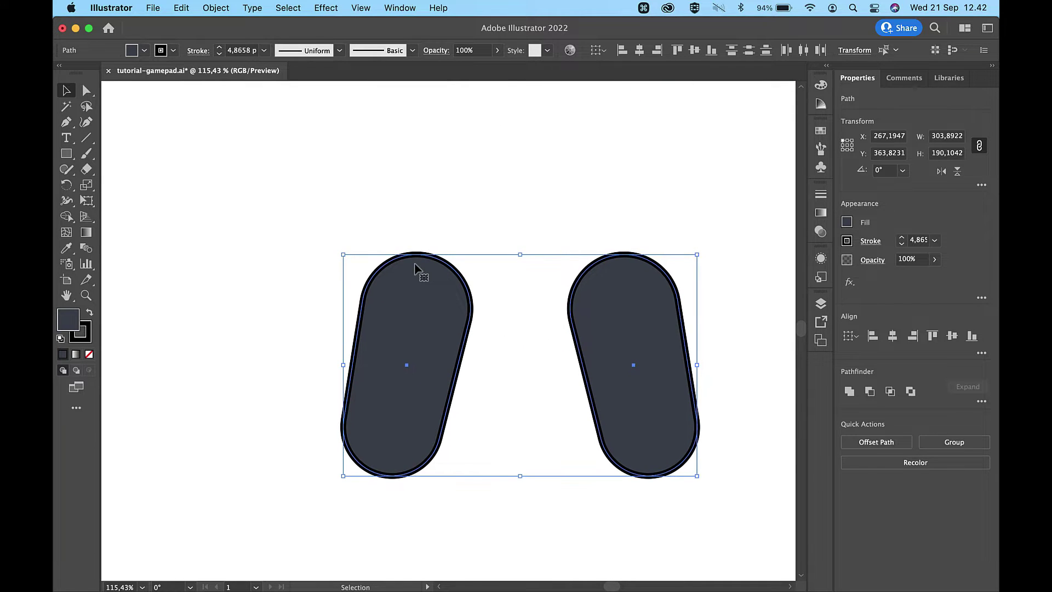
Reapply the #374046 swatch's fill and 6 px black stroke to both scaled pills with the Eyedropper, and deselect them
{"action": "scroll", "coordinate": [415, 268], "scroll_direction": "up", "scroll_amount": 5}
{"action": "key", "text": "i"}
{"action": "left_click", "coordinate": [155, 137]}
{"action": "scroll", "coordinate": [386, 282], "scroll_direction": "down", "scroll_amount": 3}
{"action": "scroll", "coordinate": [390, 282], "scroll_direction": "down", "scroll_amount": 1}
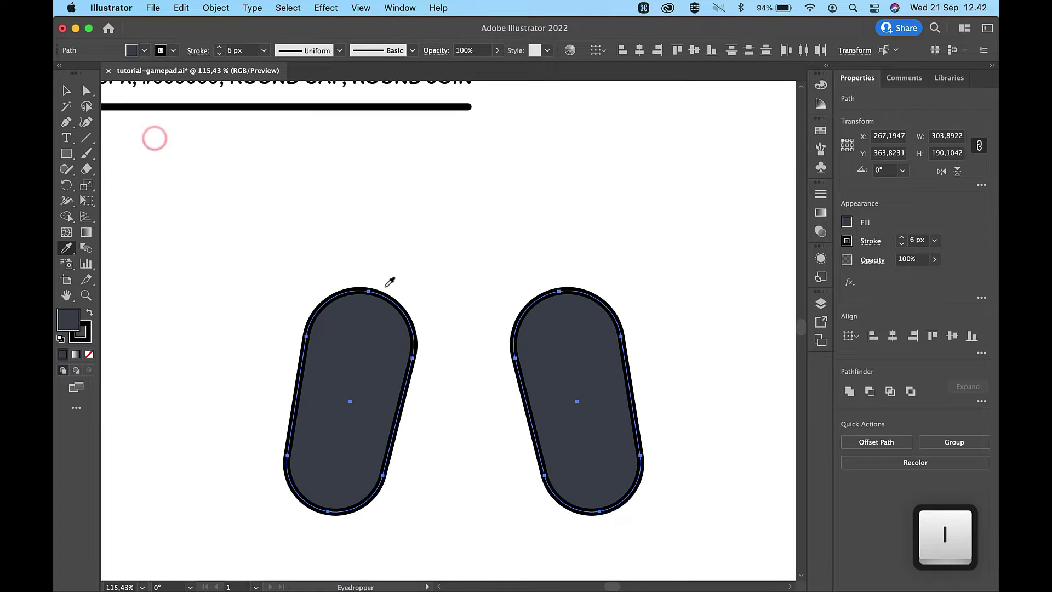
{"action": "key", "text": "v"}
{"action": "left_click", "coordinate": [463, 251]}
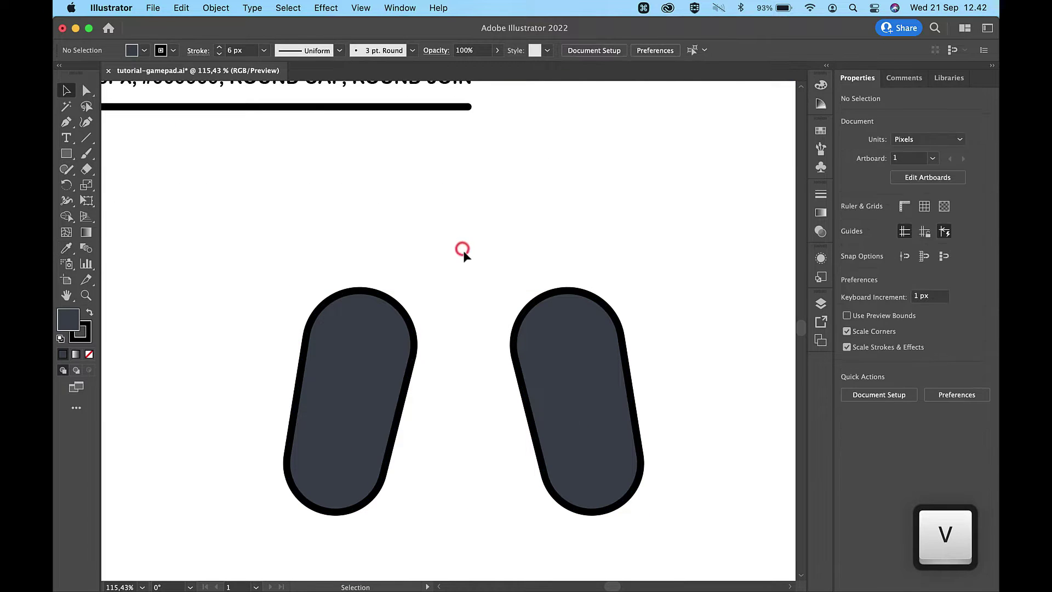
Move the right-hand grip 27 px to the right to widen the gap between the two grips
{"action": "left_click", "coordinate": [539, 358]}
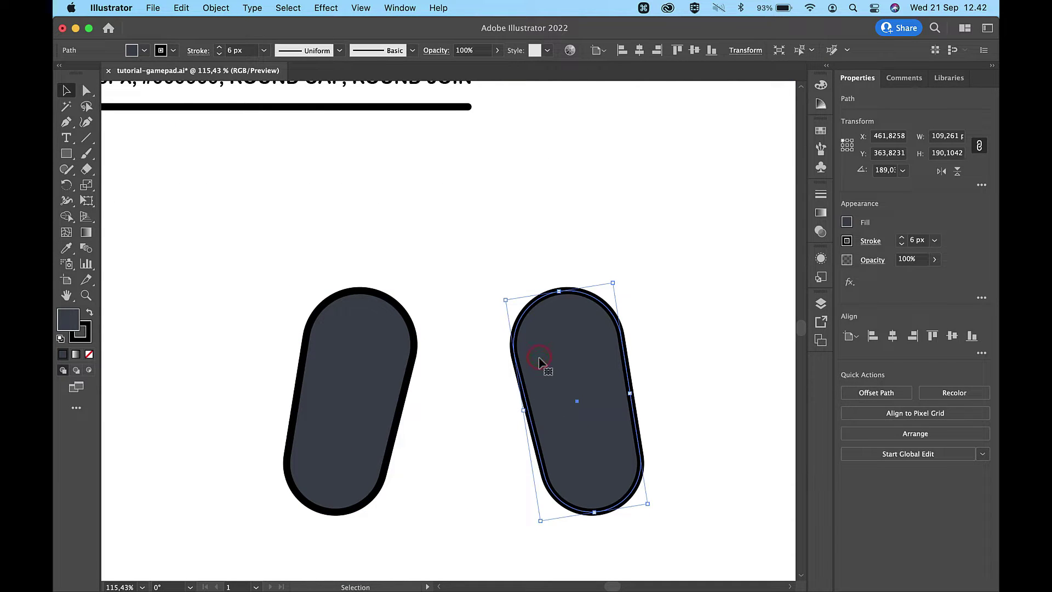
{"action": "key", "text": "shift+Right"}
{"action": "key", "text": "shift+Right"}
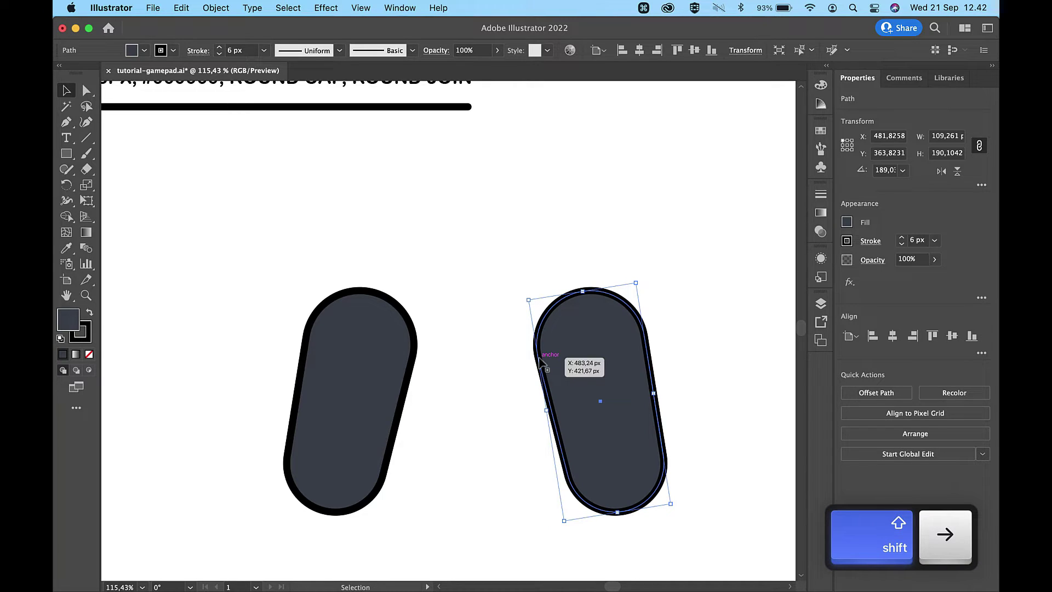
{"action": "key", "text": "Right"}
{"action": "key", "text": "Right"}
{"action": "key", "text": "Right"}
{"action": "key", "text": "Right"}
{"action": "key", "text": "Right"}
{"action": "key", "text": "Right"}
{"action": "key", "text": "Right"}
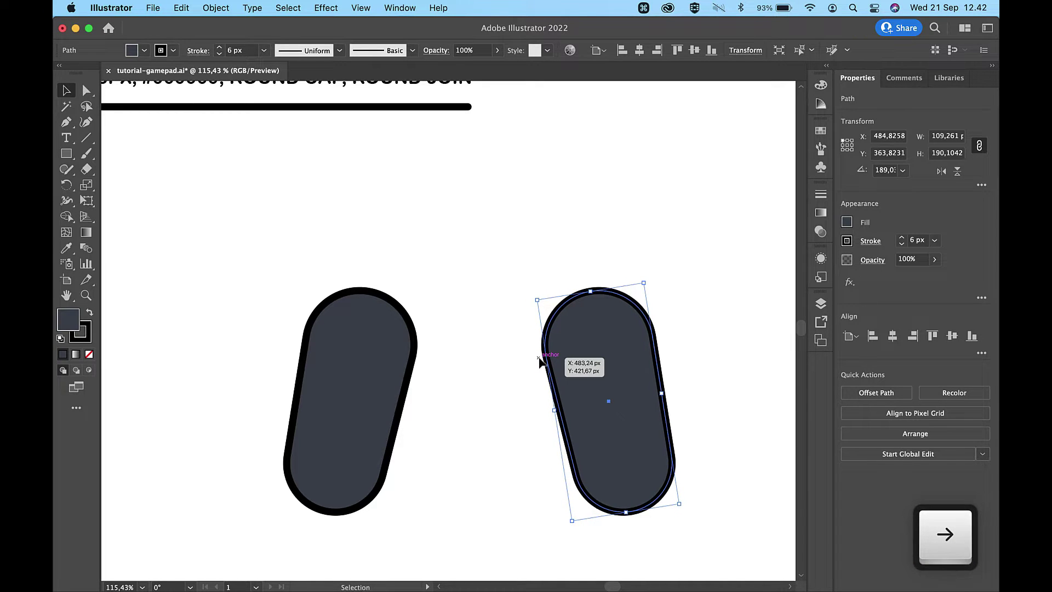
Draw a rectangle of about 204 × 110 px bridging the upper parts of the two grips, and deselect it
{"action": "left_click", "coordinate": [66, 154]}
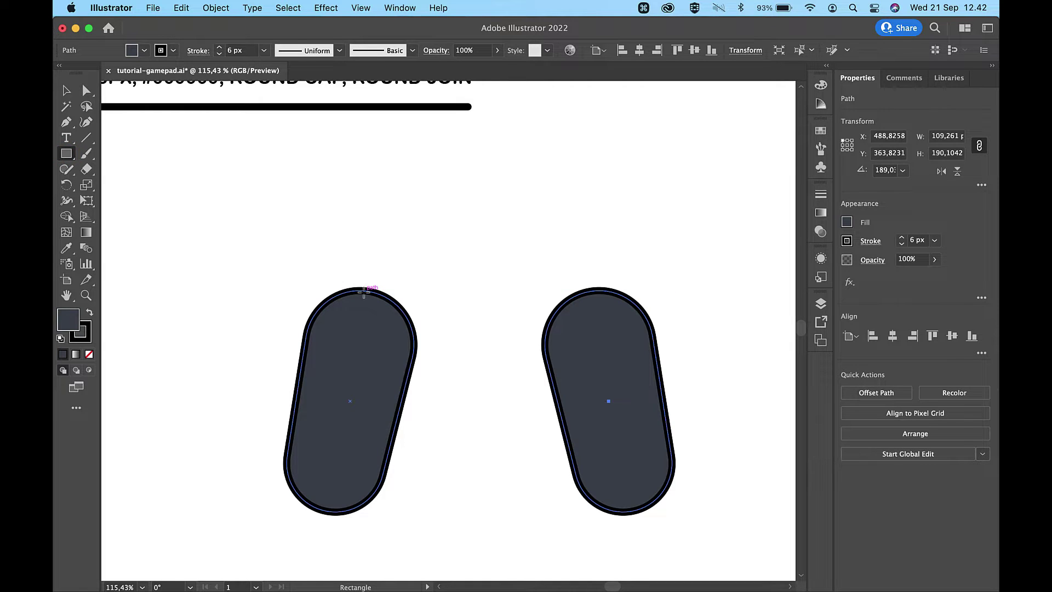
{"action": "left_click_drag", "start_coordinate": [364, 290], "coordinate": [602, 419]}
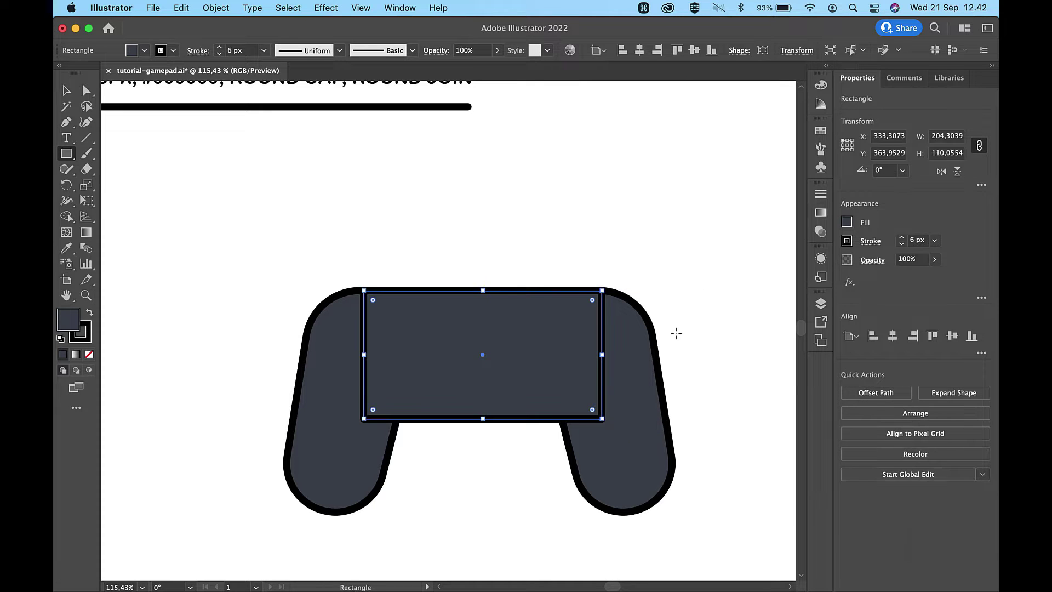
{"action": "key", "text": "v"}
{"action": "left_click", "coordinate": [726, 273]}
Select both grips and group them
{"action": "left_click", "coordinate": [634, 438]}
{"action": "left_click", "coordinate": [341, 473], "text": "shift"}
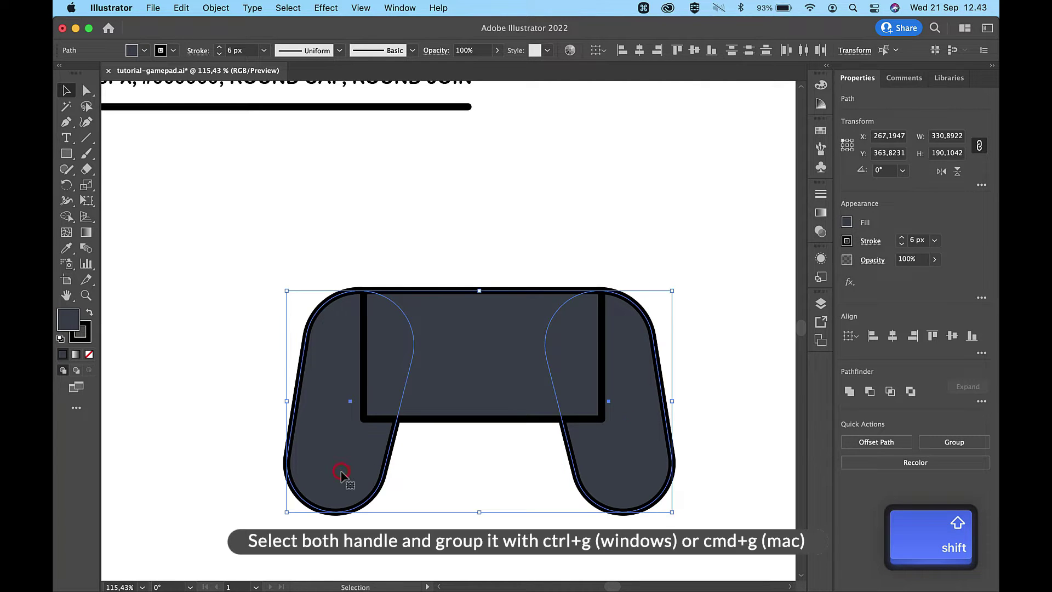
{"action": "key", "text": "super+g"}
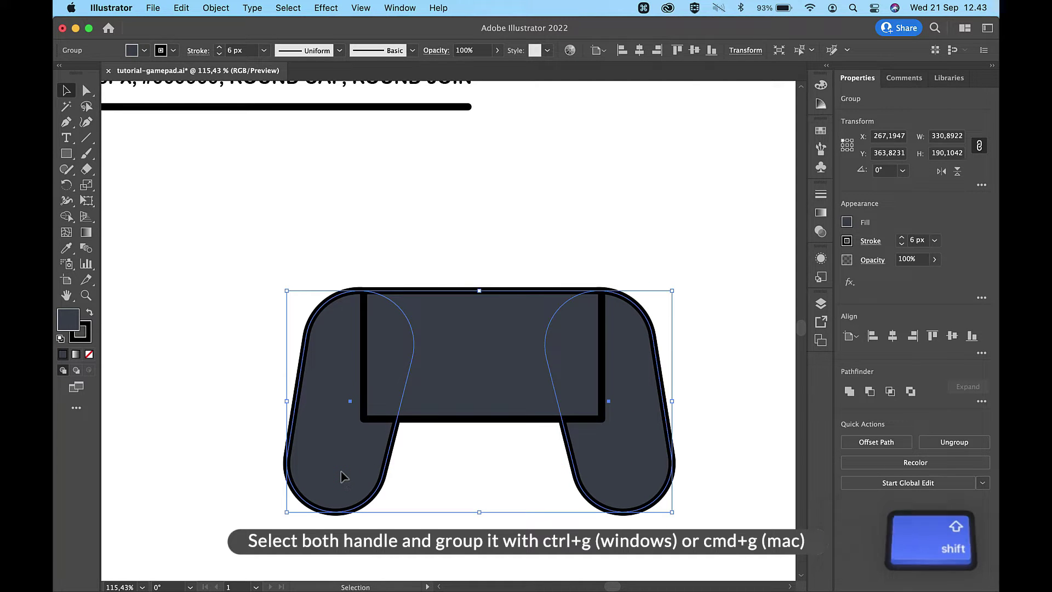
Shift the grouped grips sideways in 10 px nudges, ending 30 px to the right of their original position
{"action": "key", "text": "shift+Left"}
{"action": "key", "text": "shift+Left"}
{"action": "key", "text": "shift+Right"}
{"action": "key", "text": "shift+Right"}
{"action": "key", "text": "shift+Right"}
{"action": "key", "text": "shift+Left"}
{"action": "key", "text": "shift+Left"}
{"action": "key", "text": "shift+Right"}
{"action": "key", "text": "shift+Right"}
{"action": "key", "text": "shift+Right"}
{"action": "key", "text": "shift+Right"}
{"action": "left_click", "coordinate": [574, 230]}
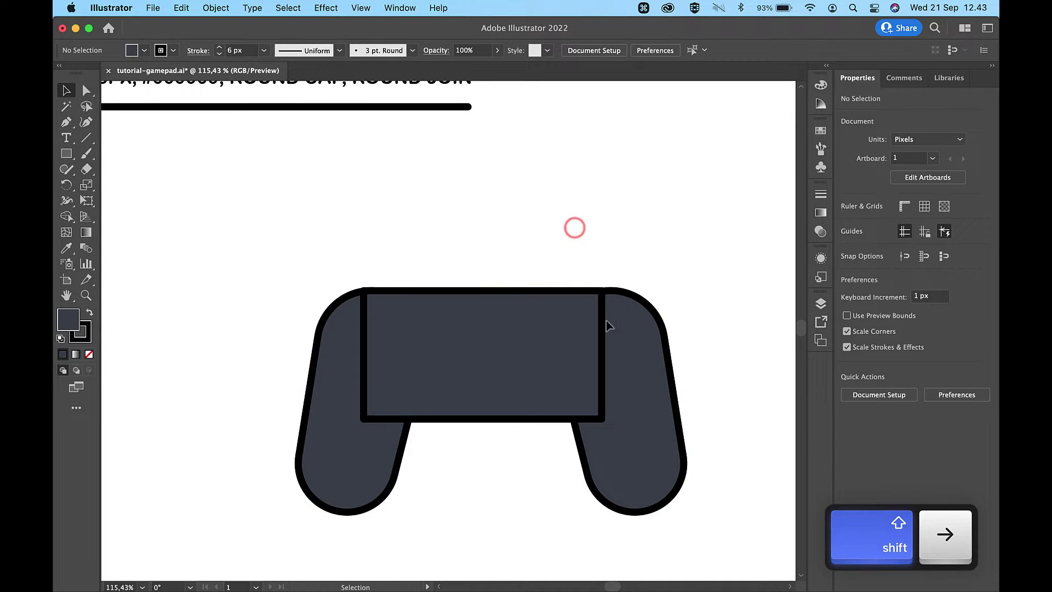
{"action": "left_click", "coordinate": [634, 404]}
{"action": "key", "text": "shift+Right"}
{"action": "key", "text": "shift+Right"}
{"action": "key", "text": "shift+Right"}
{"action": "key", "text": "shift+Right"}
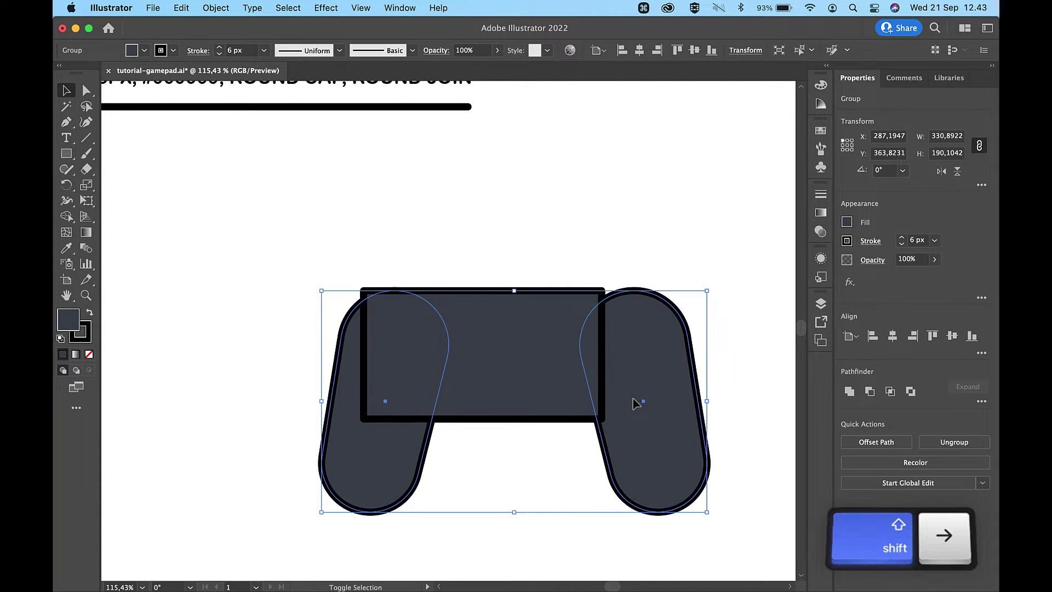
Align the grip group and the rectangle on their horizontal centres, and deselect them
{"action": "left_click", "coordinate": [640, 182]}
{"action": "left_click", "coordinate": [653, 370]}
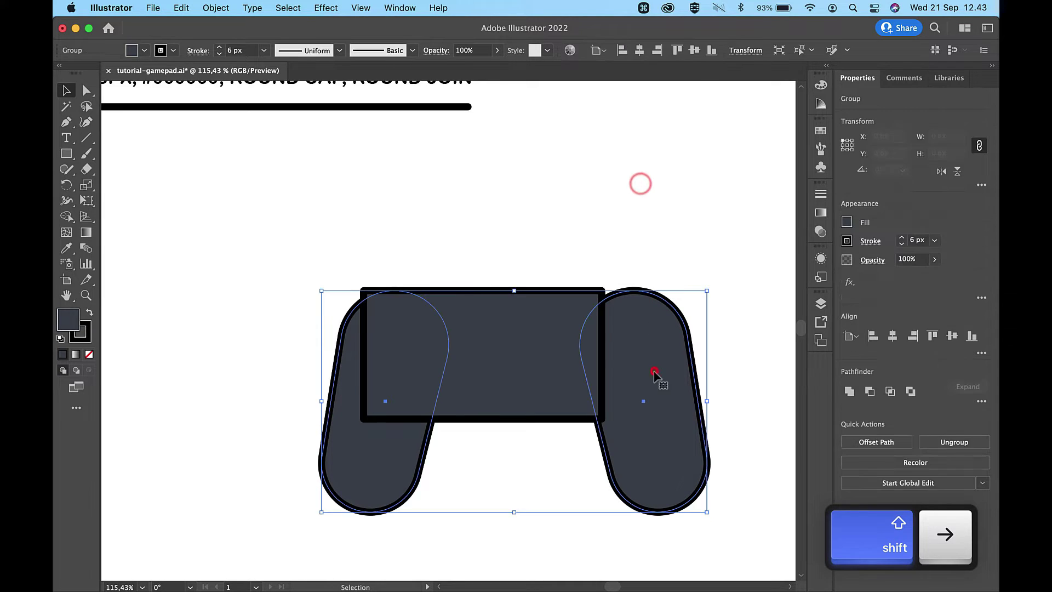
{"action": "left_click", "coordinate": [546, 324], "text": "shift"}
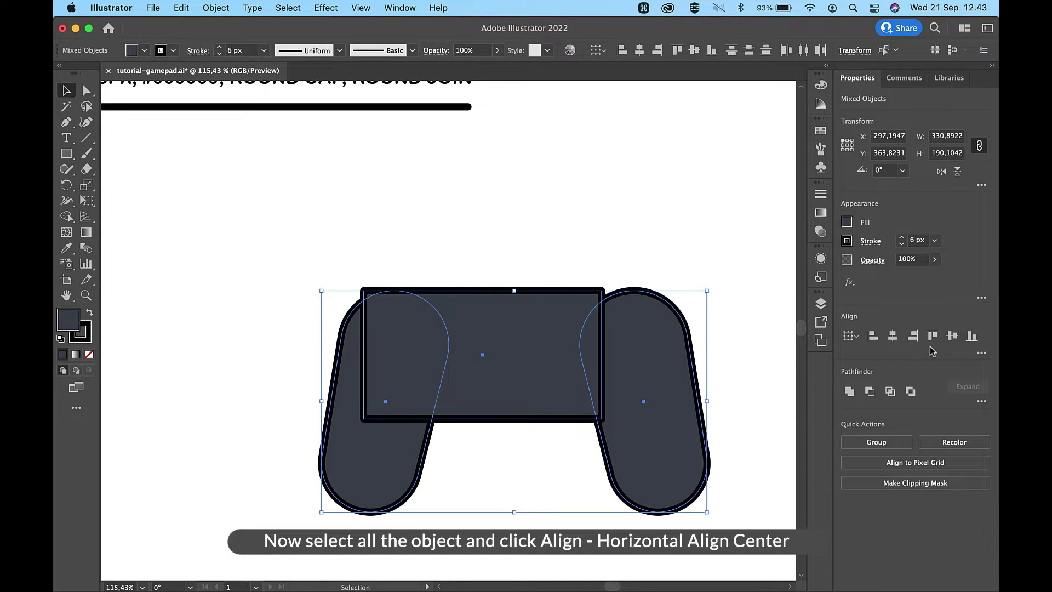
{"action": "left_click", "coordinate": [893, 337]}
{"action": "left_click", "coordinate": [679, 200]}
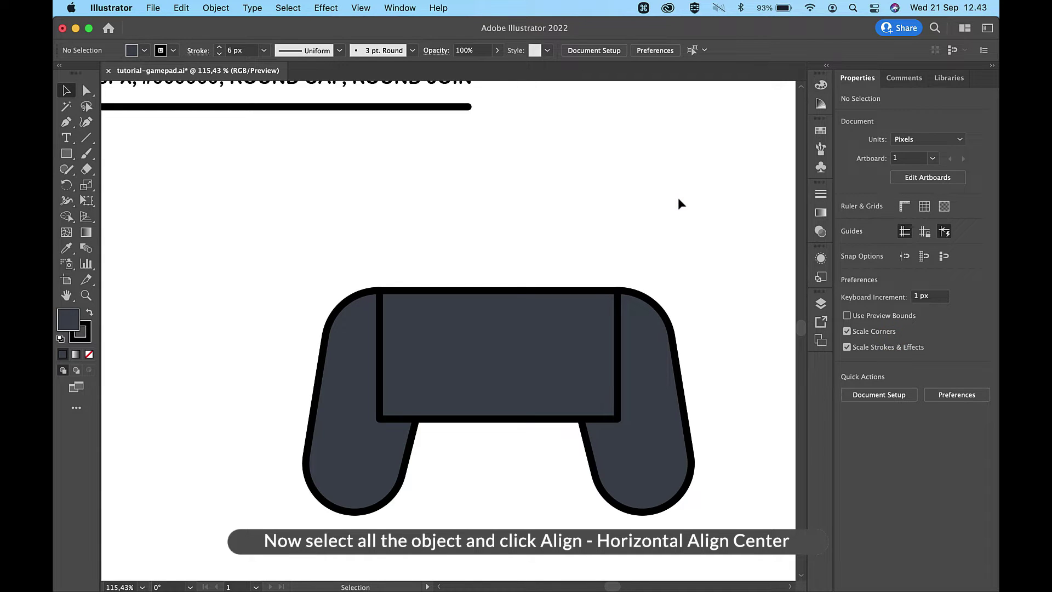
Send the central rectangle backward behind the grips, and deselect it
{"action": "left_click", "coordinate": [658, 456]}
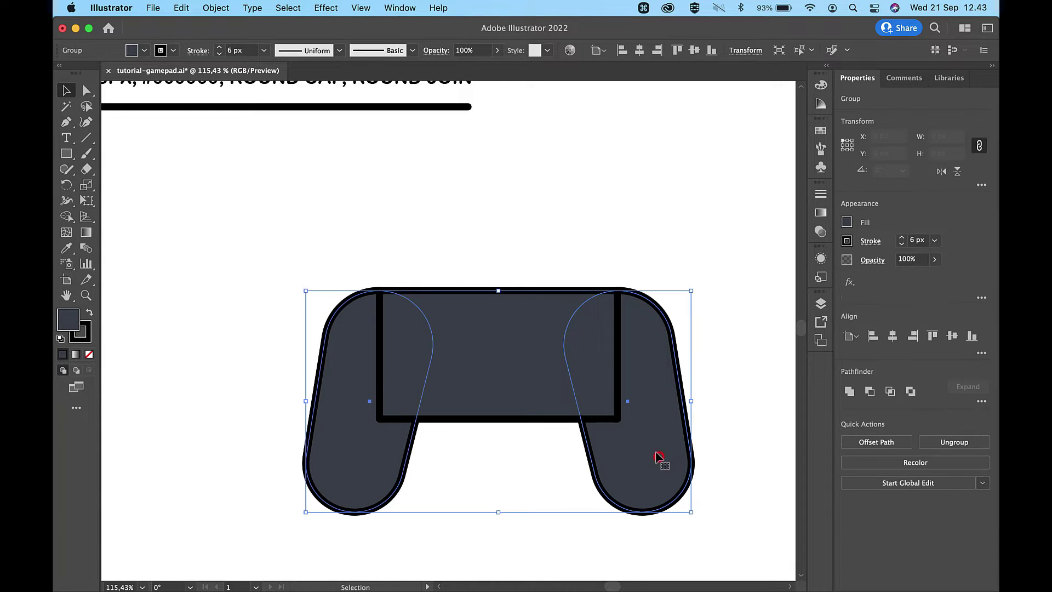
{"action": "left_click", "coordinate": [515, 209]}
{"action": "left_click", "coordinate": [525, 318]}
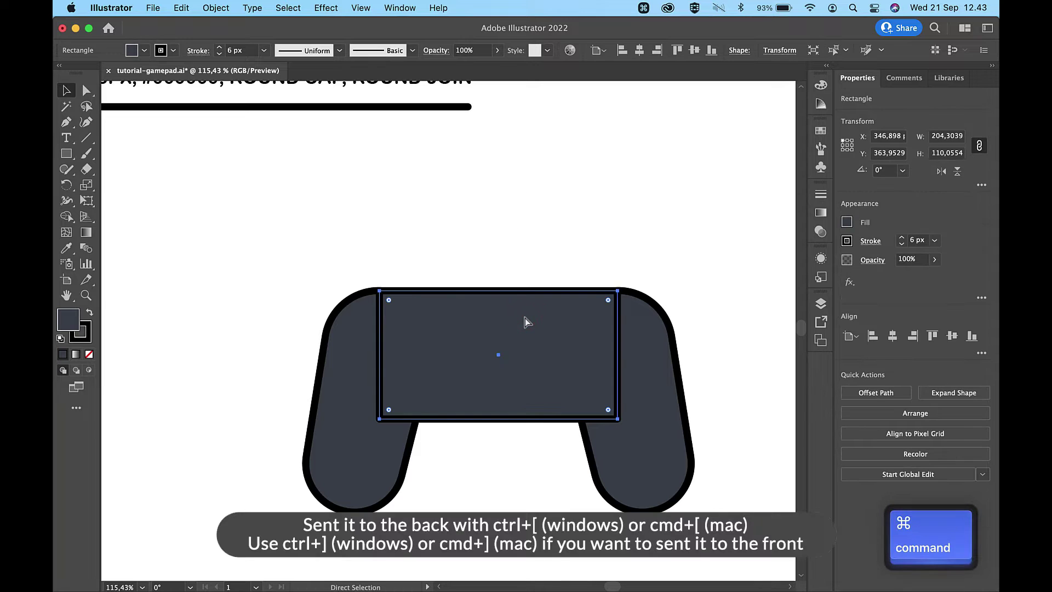
{"action": "key", "text": "super+bracketleft"}
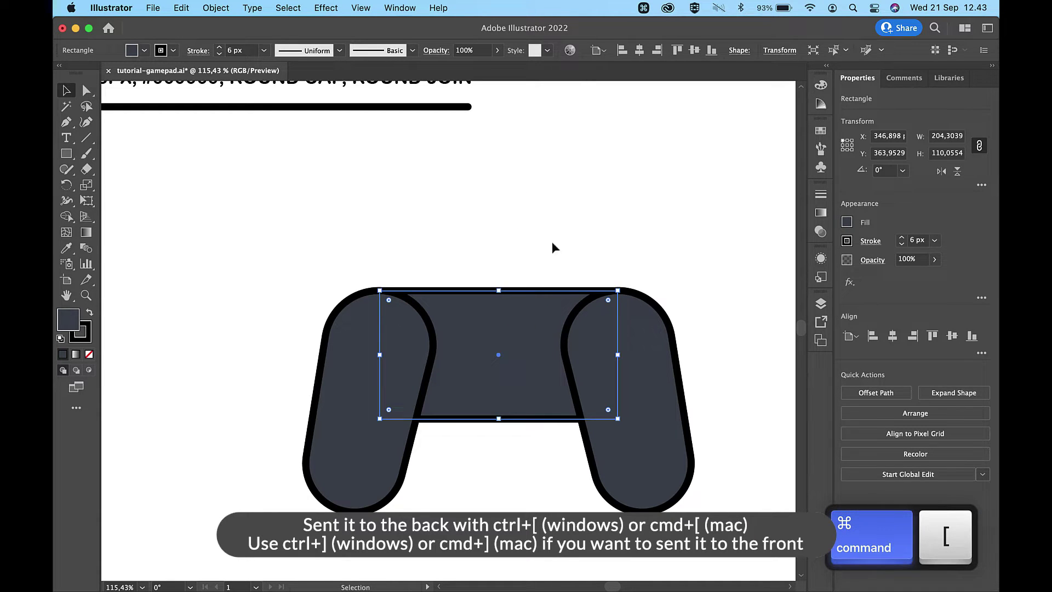
{"action": "left_click", "coordinate": [556, 229]}
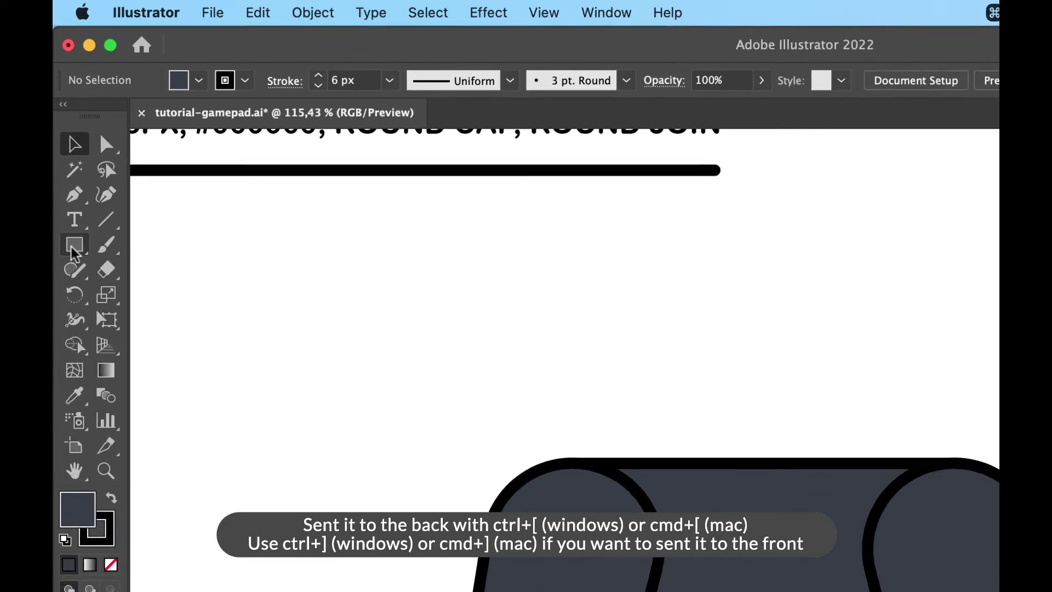
Draw a circle about 63 px wide with the Ellipse tool, centred where the left grip meets the rectangle's lower edge
{"action": "left_click", "coordinate": [66, 154]}
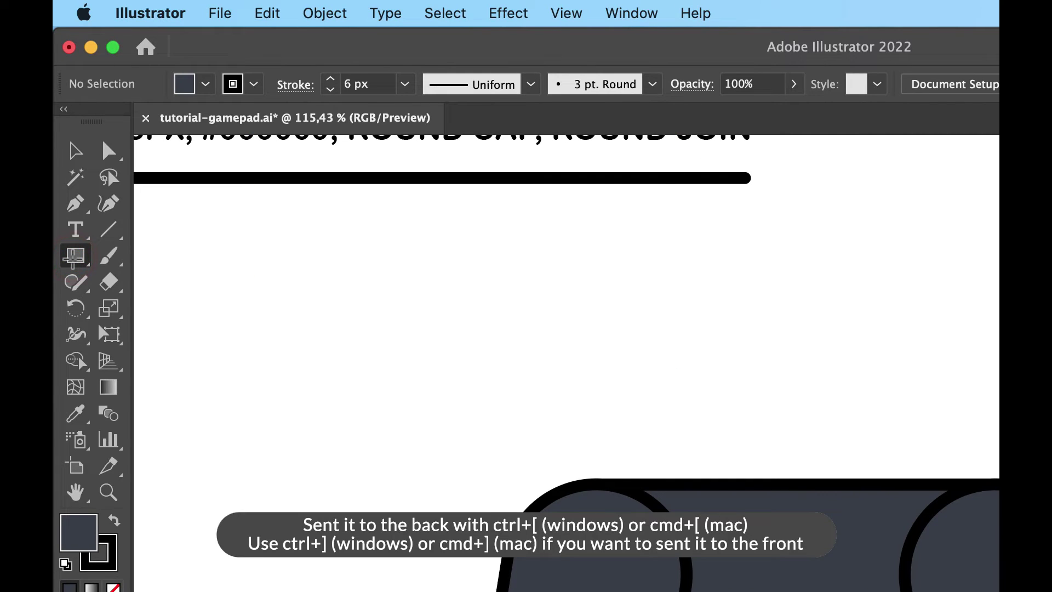
{"action": "mouse_move", "coordinate": [74, 256]}
{"action": "left_mouse_down"}
{"action": "mouse_move", "coordinate": [180, 313]}
{"action": "mouse_move", "coordinate": [176, 305]}
{"action": "left_mouse_up"}
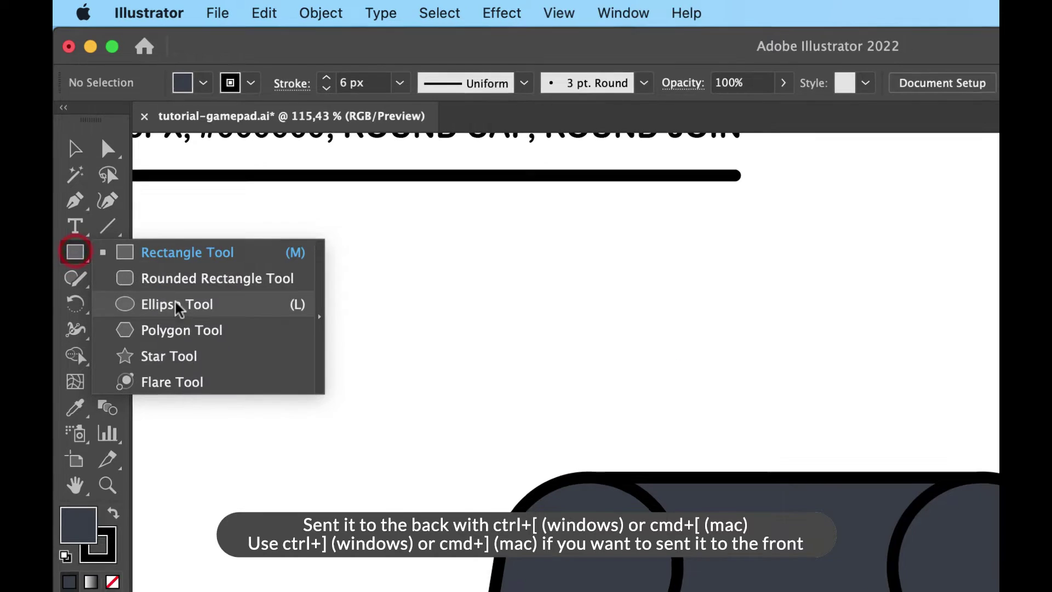
{"action": "left_click_drag", "start_coordinate": [416, 419], "coordinate": [440, 382]}
{"action": "key", "text": "v"}
{"action": "left_click", "coordinate": [555, 231]}
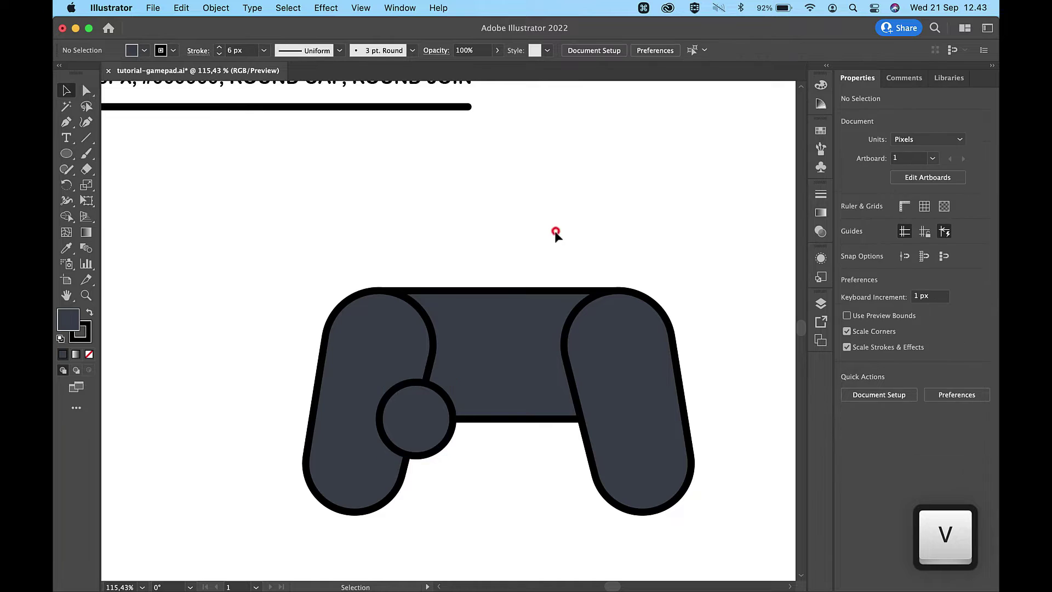
Nudge the circle 4 px up
{"action": "left_click", "coordinate": [424, 422]}
{"action": "key", "text": "Up"}
{"action": "key", "text": "Up"}
{"action": "key", "text": "Up"}
{"action": "key", "text": "Up"}
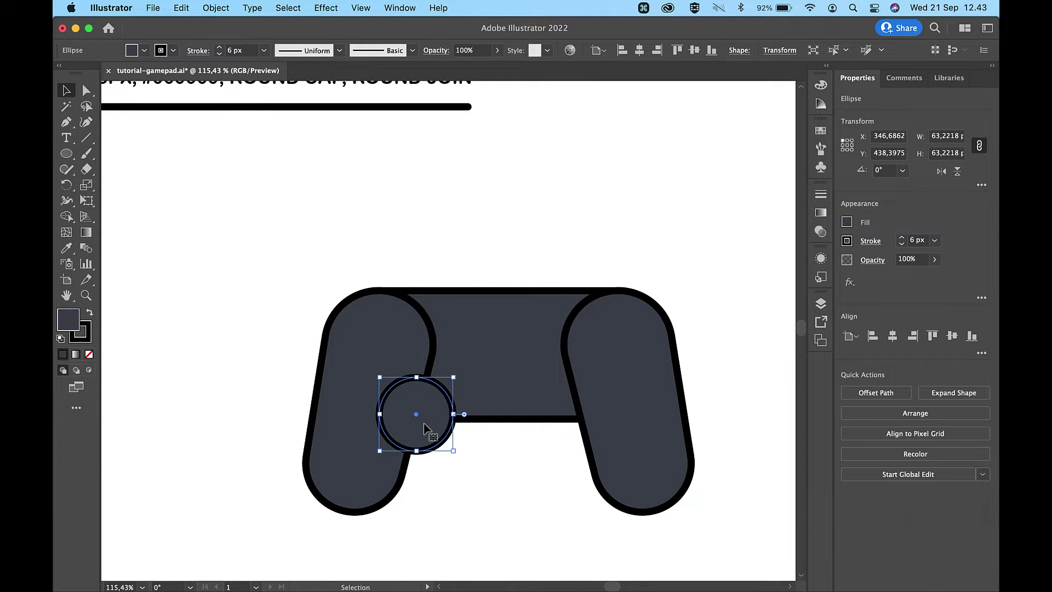
Duplicate the circle in front and scale the copy down about its centre to about 41 px wide
{"action": "scroll", "coordinate": [424, 428], "scroll_direction": "up", "scroll_amount": 3}
{"action": "key", "text": "super+c"}
{"action": "key", "text": "super+f"}
{"action": "left_click_drag", "start_coordinate": [480, 338], "coordinate": [456, 361]}
{"action": "scroll", "coordinate": [459, 349], "scroll_direction": "down", "scroll_amount": 5}
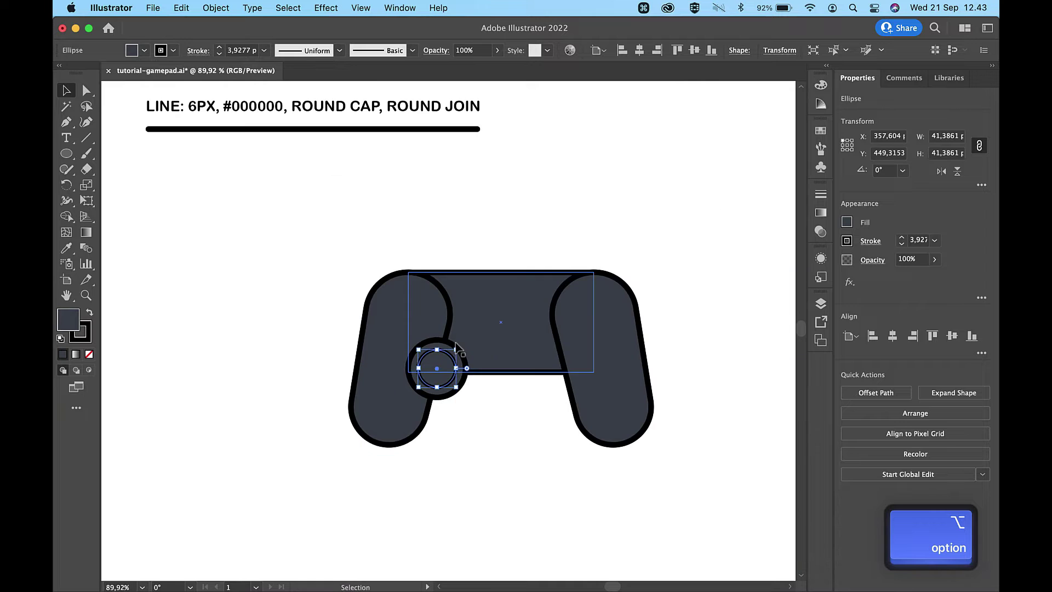
Apply the #374046 swatch's fill and 6 px stroke to the inner circle with the Eyedropper, and deselect it
{"action": "key", "text": "i"}
{"action": "scroll", "coordinate": [454, 336], "scroll_direction": "up", "scroll_amount": 5}
{"action": "scroll", "coordinate": [455, 337], "scroll_direction": "left", "scroll_amount": 2}
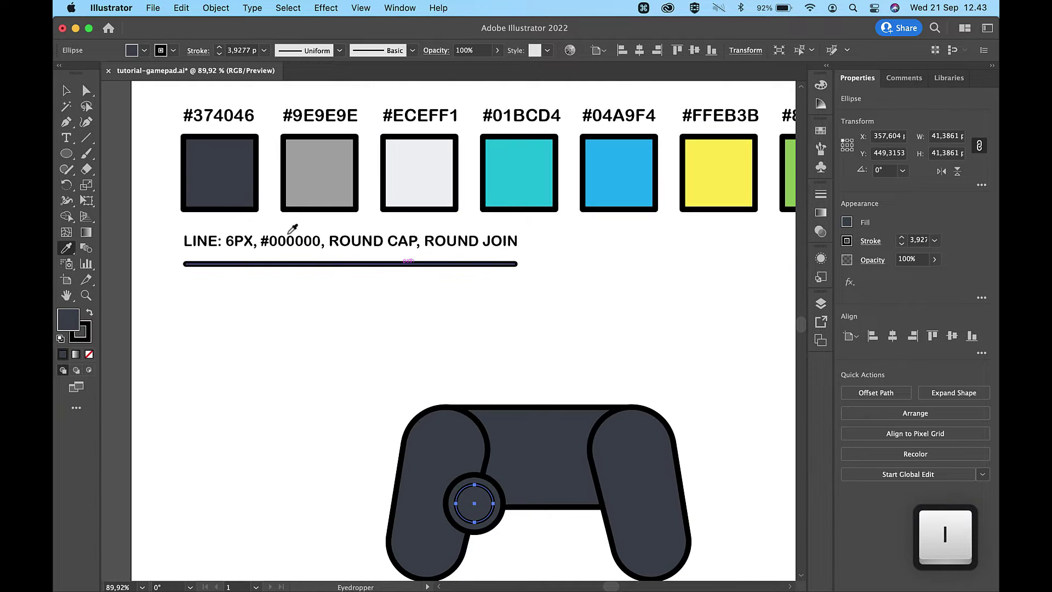
{"action": "left_click", "coordinate": [218, 188]}
{"action": "key", "text": "v"}
{"action": "left_click", "coordinate": [507, 338]}
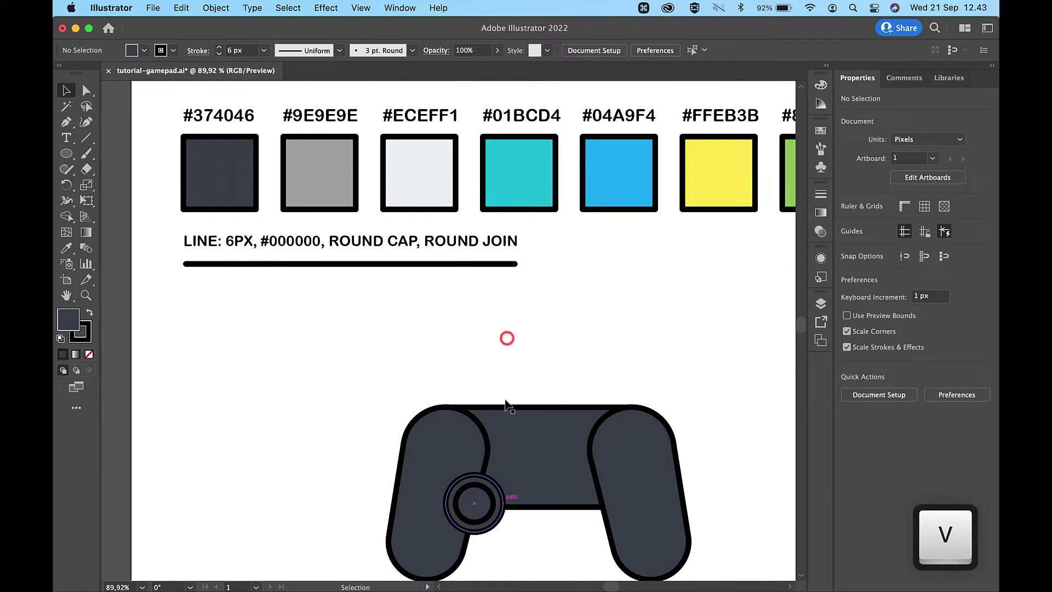
Apply the #9E9E9E swatch's grey fill to the outer circle with the Eyedropper, and deselect it
{"action": "left_click", "coordinate": [503, 502]}
{"action": "key", "text": "i"}
{"action": "left_click", "coordinate": [326, 163]}
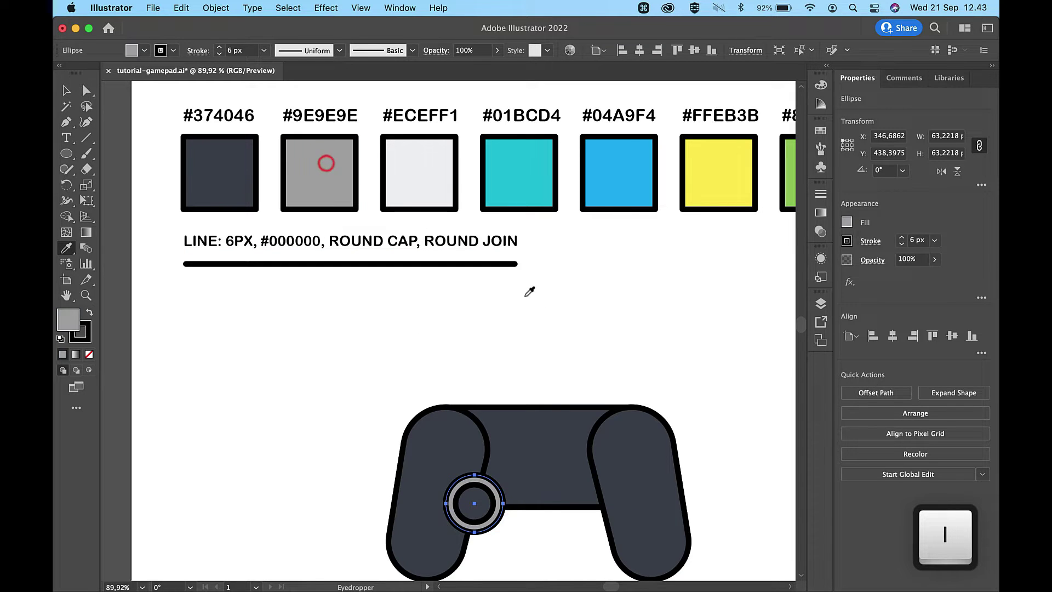
{"action": "key", "text": "v"}
{"action": "left_click", "coordinate": [542, 308]}
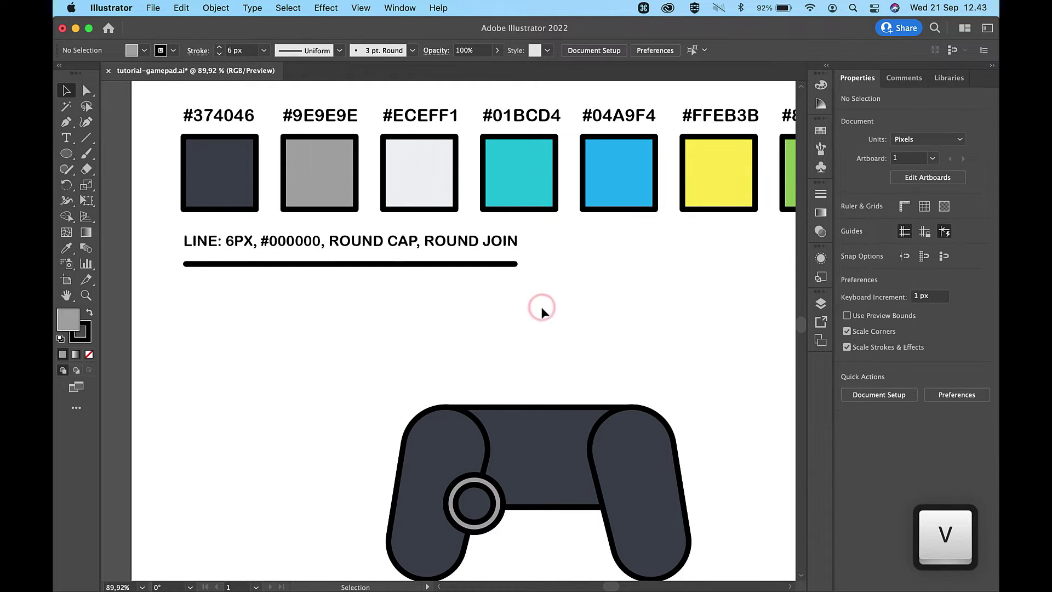
Move both thumbstick circles together 7 px right and 8 px up, and deselect them
{"action": "scroll", "coordinate": [542, 308], "scroll_direction": "down", "scroll_amount": 4}
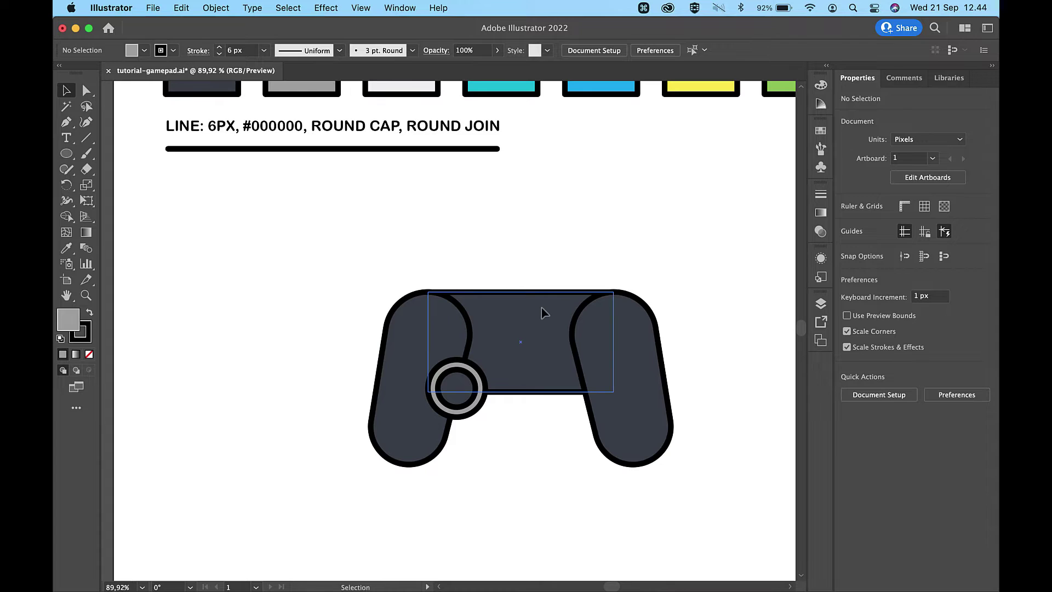
{"action": "scroll", "coordinate": [542, 313], "scroll_direction": "up", "scroll_amount": 3}
{"action": "left_click", "coordinate": [363, 448]}
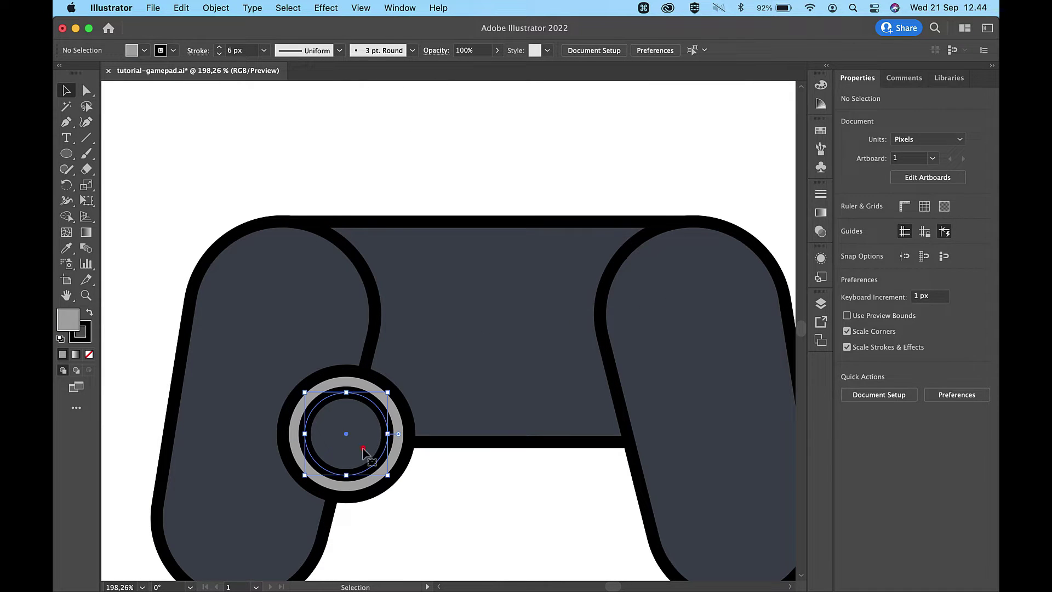
{"action": "left_click", "coordinate": [398, 411], "text": "shift"}
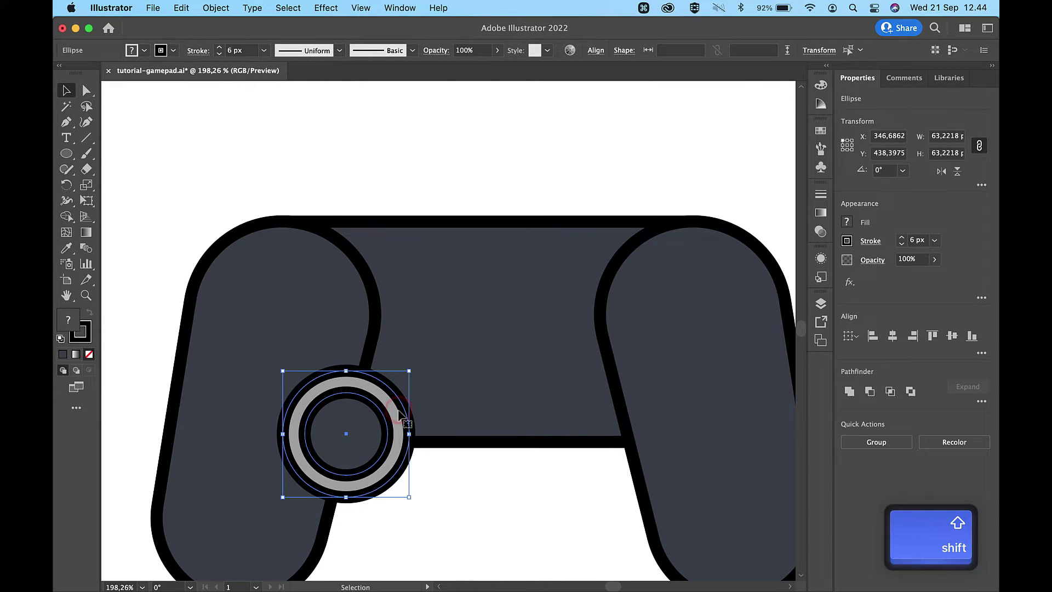
{"action": "key", "text": "shift+Up"}
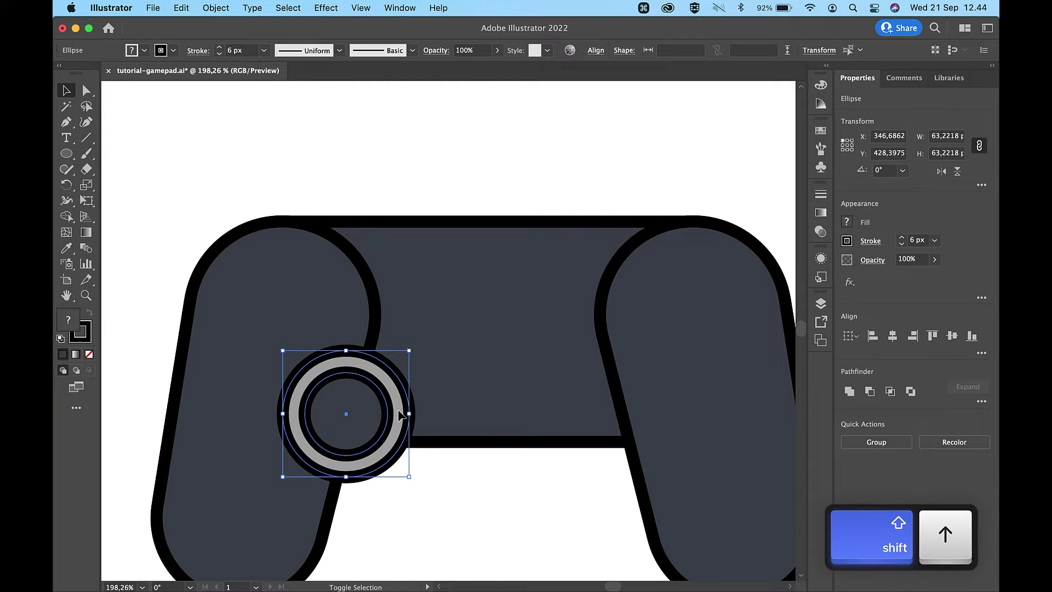
{"action": "key", "text": "shift+Right"}
{"action": "key", "text": "Left"}
{"action": "key", "text": "Left"}
{"action": "key", "text": "Left"}
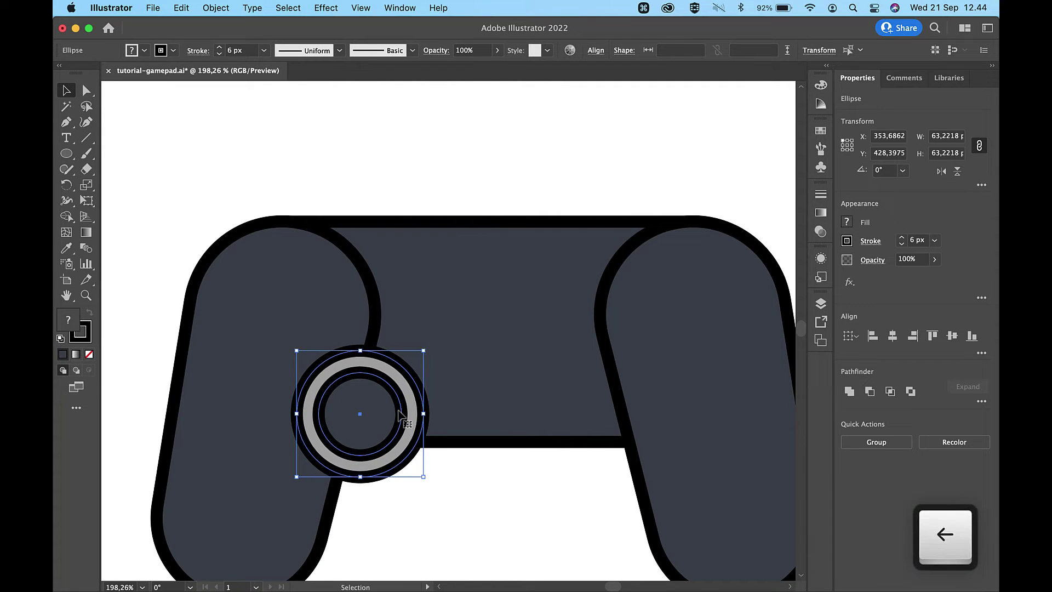
{"action": "key", "text": "Down"}
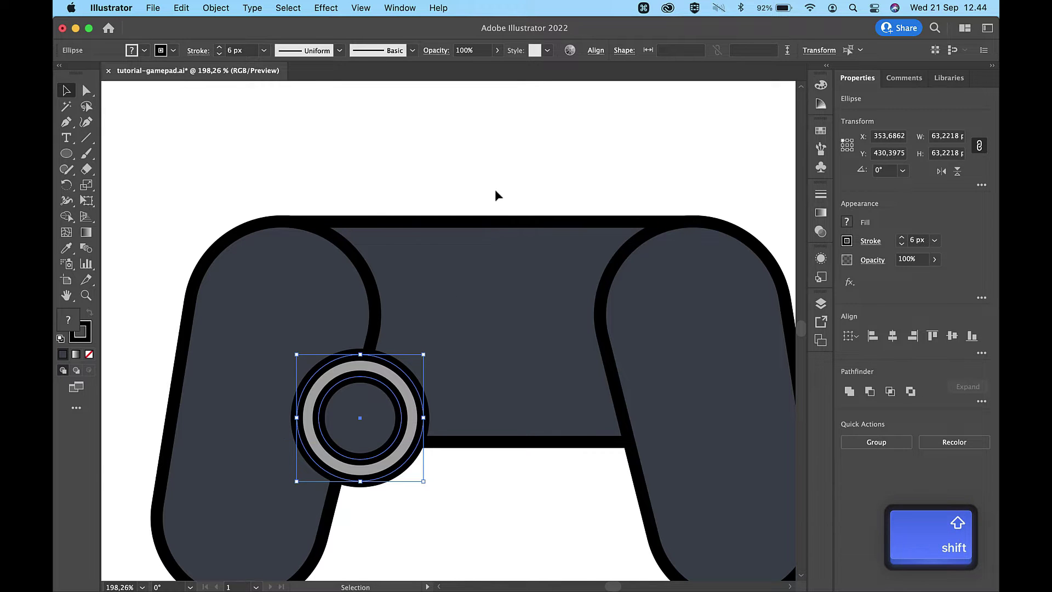
{"action": "left_click", "coordinate": [516, 142]}
Move both thumbstick circles 1 px left and 3 px down, and group them
{"action": "scroll", "coordinate": [541, 188], "scroll_direction": "down", "scroll_amount": 5}
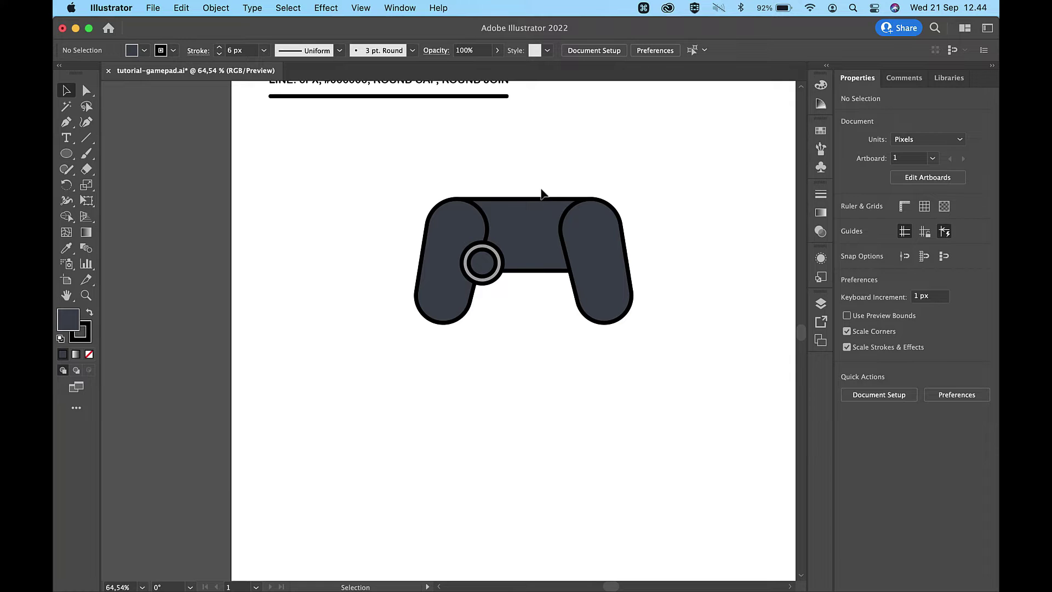
{"action": "scroll", "coordinate": [540, 194], "scroll_direction": "up", "scroll_amount": 5}
{"action": "left_click", "coordinate": [396, 373], "text": "shift"}
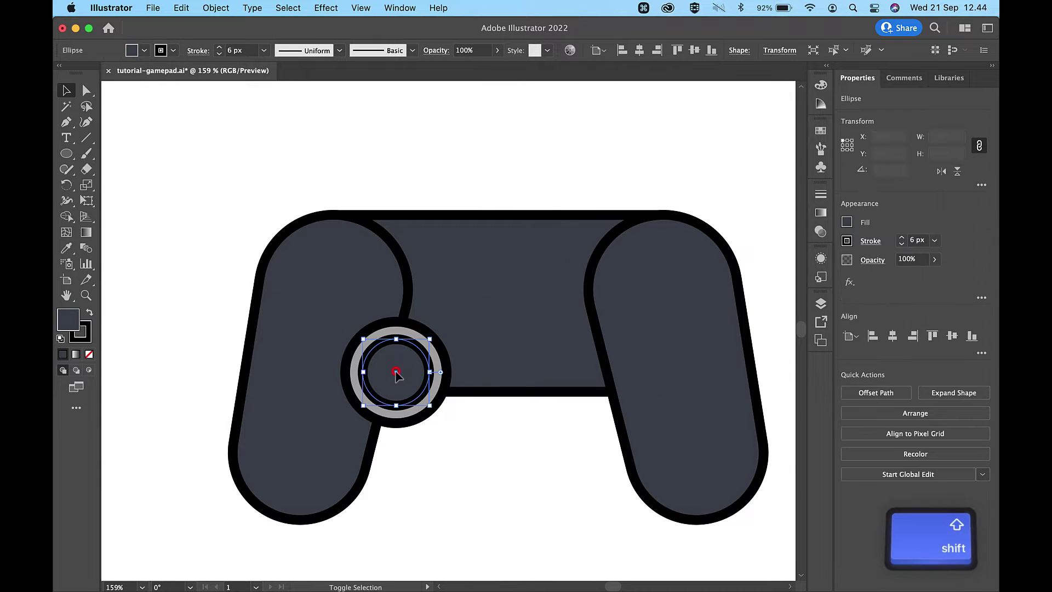
{"action": "left_click", "coordinate": [437, 354], "text": "shift"}
{"action": "key", "text": "Down"}
{"action": "key", "text": "Left"}
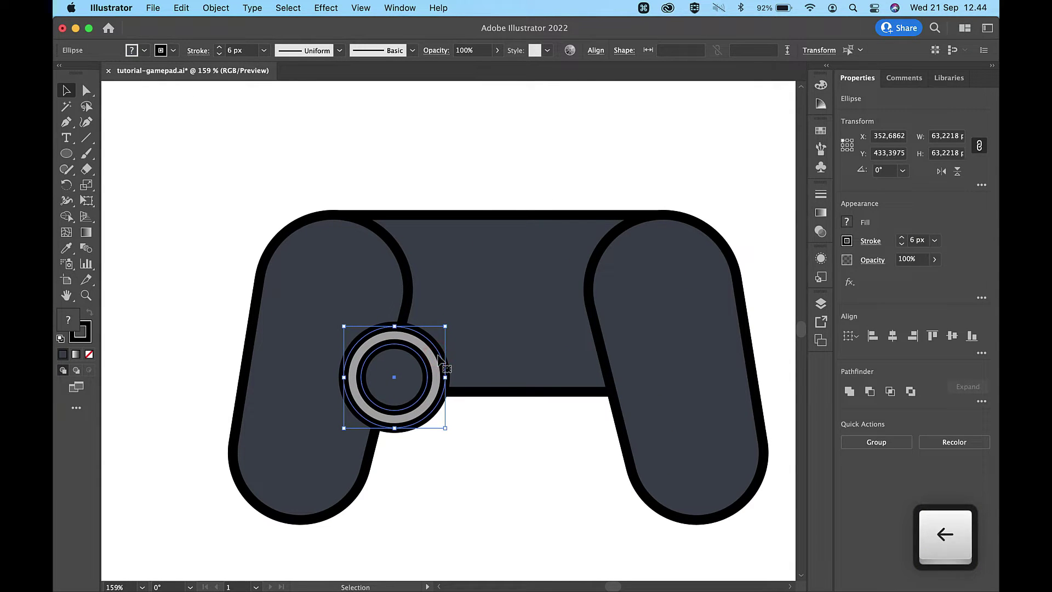
{"action": "key", "text": "super+g"}
Duplicate the thumbstick group in front and move the copy 127 px right to the inner edge of the right grip
{"action": "key", "text": "super+c"}
{"action": "key", "text": "super+f"}
{"action": "key", "text": "shift+Right"}
{"action": "key", "text": "shift+Right"}
{"action": "key", "text": "shift+Right"}
{"action": "key", "text": "shift+Right"}
{"action": "key", "text": "shift+Right"}
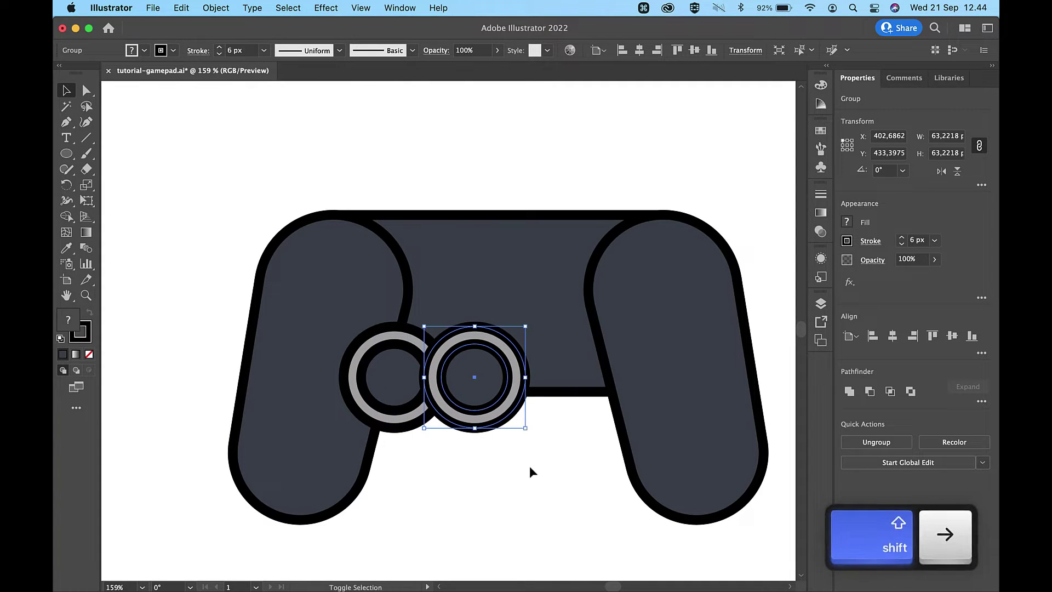
{"action": "key", "text": "shift+Right"}
{"action": "key", "text": "shift+Right"}
{"action": "key", "text": "shift+Right"}
{"action": "key", "text": "shift+Right"}
{"action": "key", "text": "shift+Right"}
{"action": "key", "text": "shift+Right"}
{"action": "key", "text": "shift+Right"}
{"action": "key", "text": "shift+Right"}
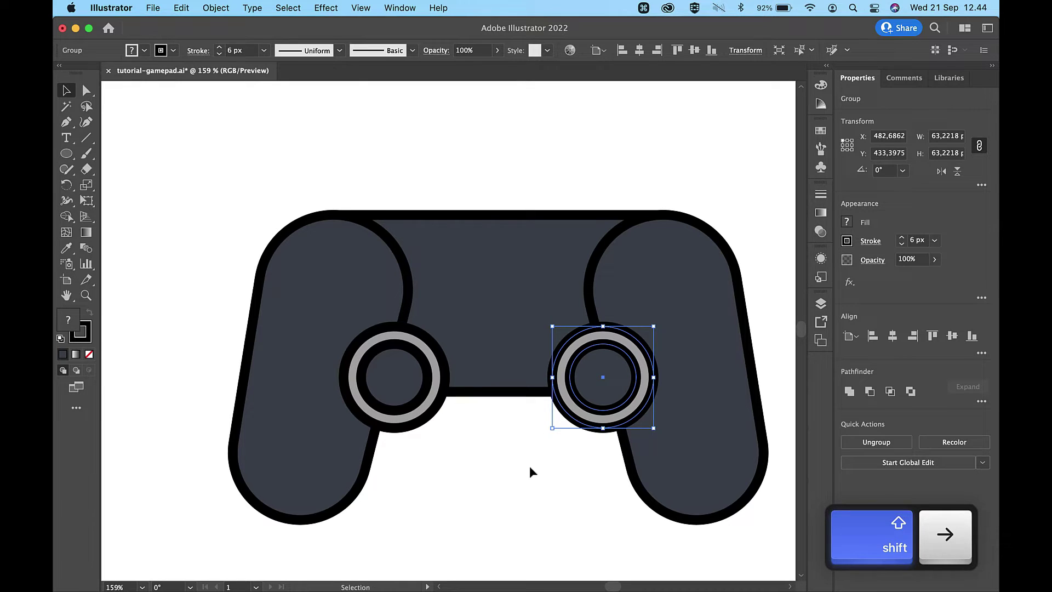
{"action": "key", "text": "Left"}
{"action": "key", "text": "Left"}
{"action": "key", "text": "Left"}
{"action": "key", "text": "Left"}
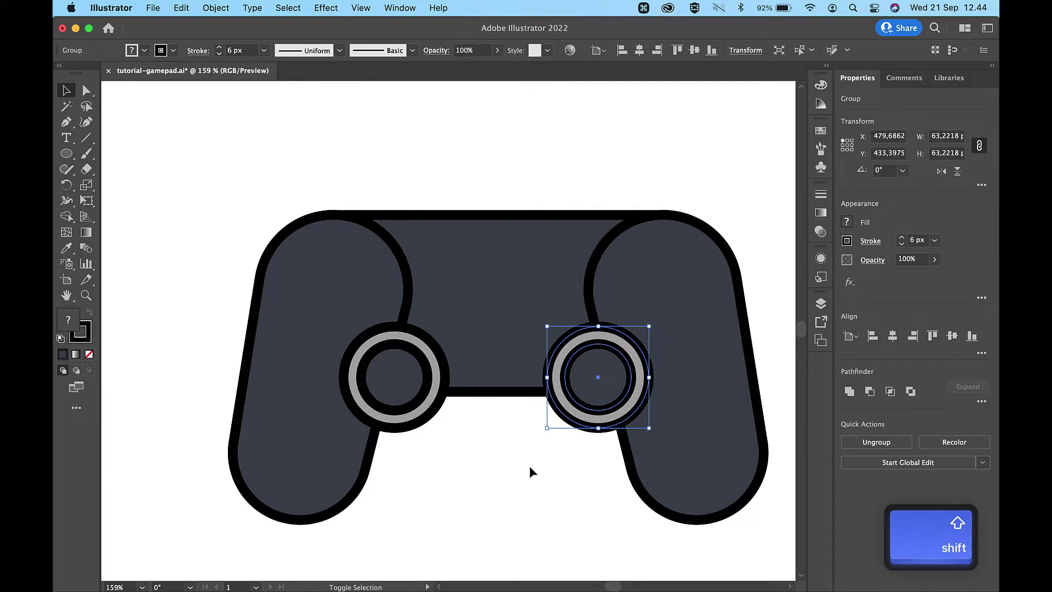
Group both thumbsticks, and align the group with the body's vertical centre line slightly higher than before, then deselect it
{"action": "left_click", "coordinate": [411, 378], "text": "shift"}
{"action": "key", "text": "super+g"}
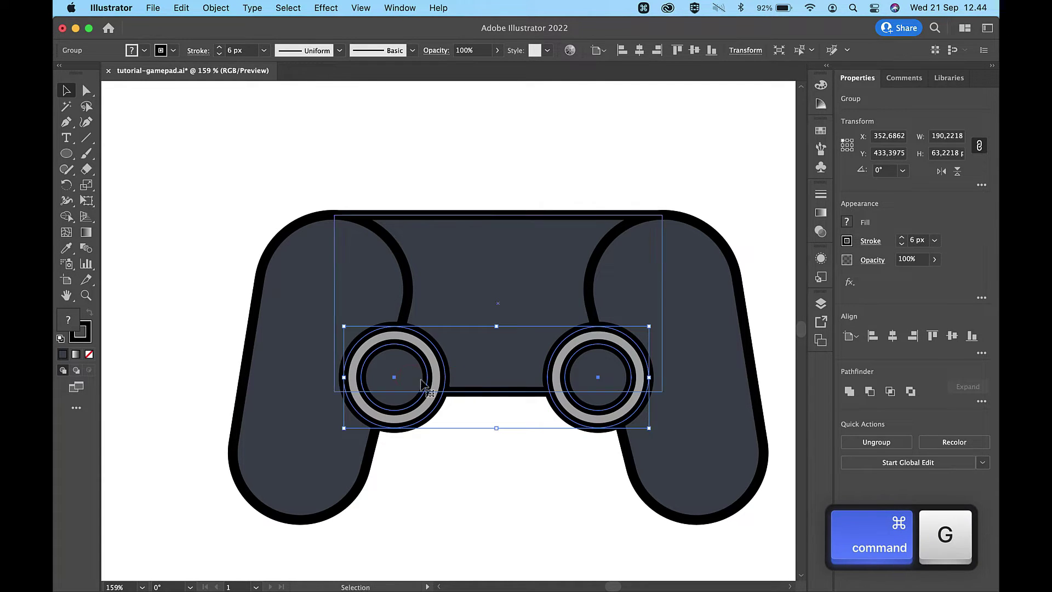
{"action": "mouse_move", "coordinate": [590, 381]}
{"action": "left_mouse_down"}
{"action": "mouse_move", "coordinate": [604, 275]}
{"action": "mouse_move", "coordinate": [585, 329]}
{"action": "mouse_move", "coordinate": [599, 330]}
{"action": "mouse_move", "coordinate": [591, 376]}
{"action": "left_mouse_up"}
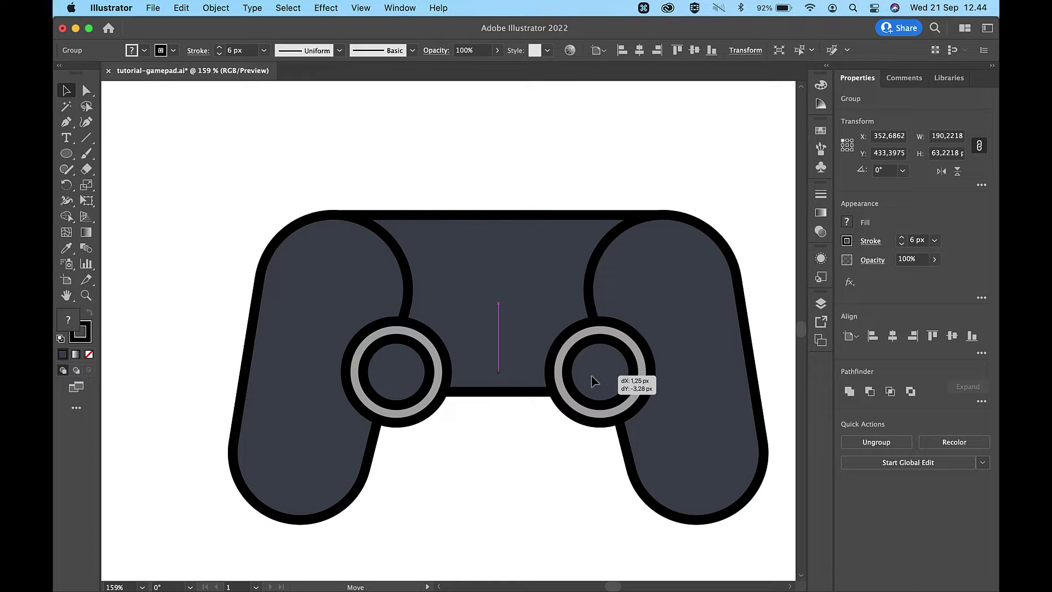
{"action": "left_click_drag", "start_coordinate": [595, 381], "coordinate": [595, 379]}
{"action": "key", "text": "Down"}
{"action": "key", "text": "Down"}
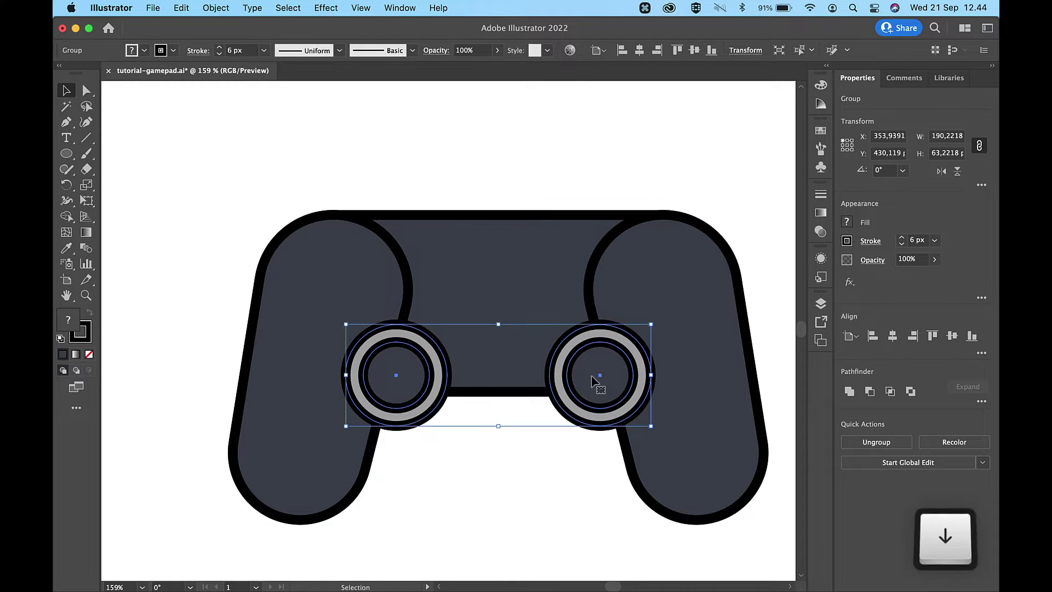
{"action": "left_click", "coordinate": [509, 134]}
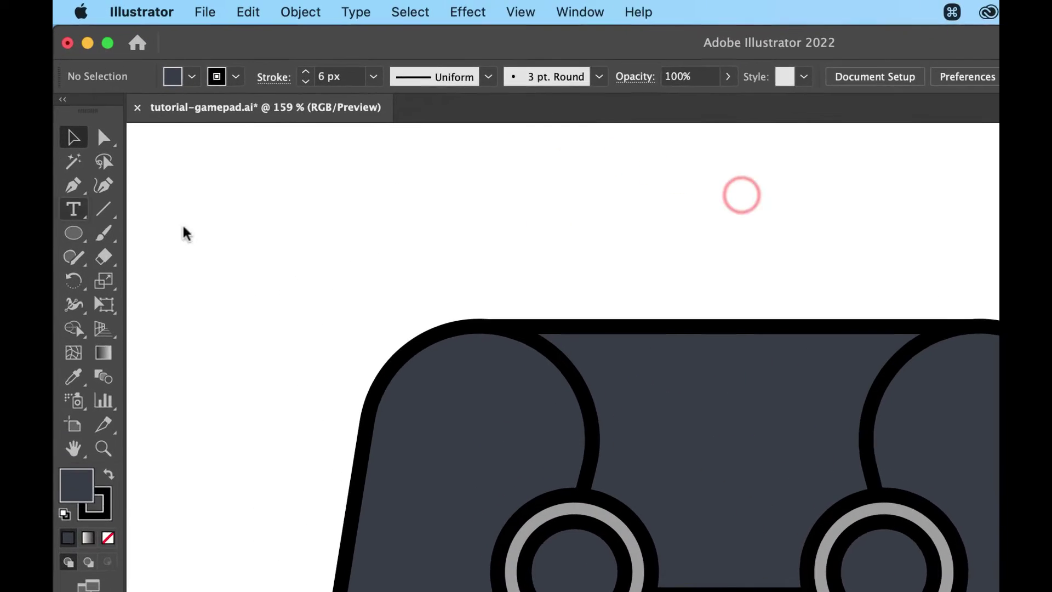
Draw a rectangle about 42.5 × 9.4 px on the upper edge of the left grip as a shoulder button
{"action": "left_click", "coordinate": [66, 153]}
{"action": "left_click", "coordinate": [131, 249]}
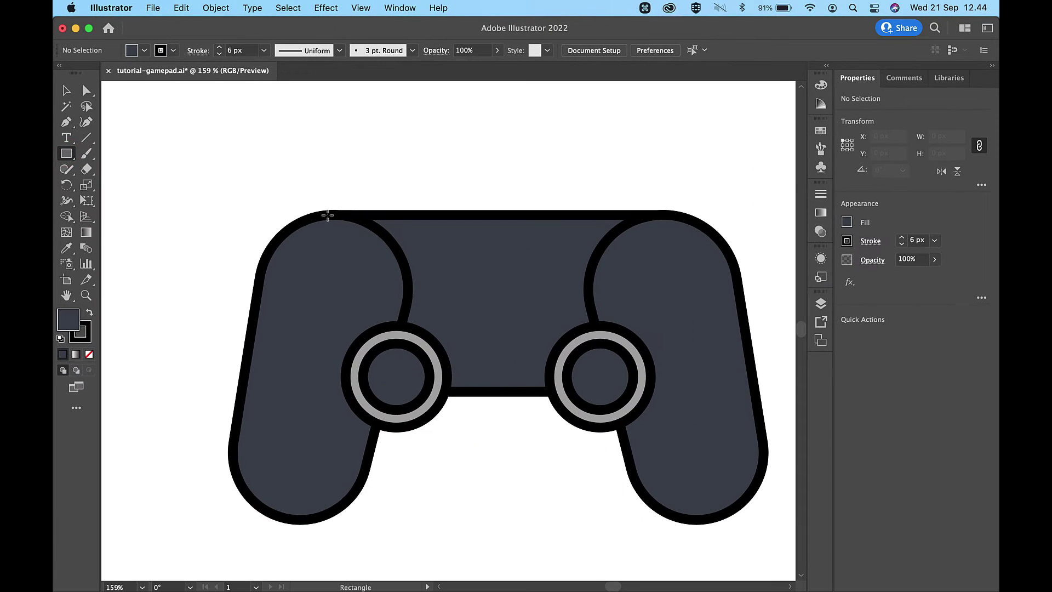
{"action": "left_click_drag", "start_coordinate": [327, 213], "coordinate": [398, 199]}
{"action": "scroll", "coordinate": [398, 199], "scroll_direction": "up", "scroll_amount": 3}
Round only the two upper corners of the shoulder button to about 5.8 px
{"action": "key", "text": "a"}
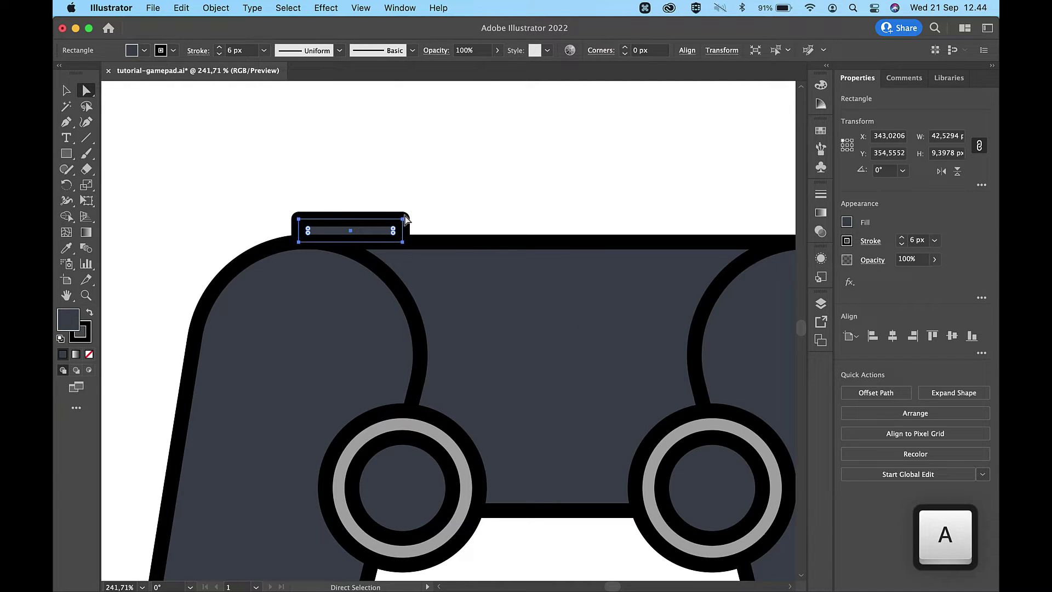
{"action": "left_click", "coordinate": [404, 219], "text": "shift"}
{"action": "left_click", "coordinate": [300, 219], "text": "shift"}
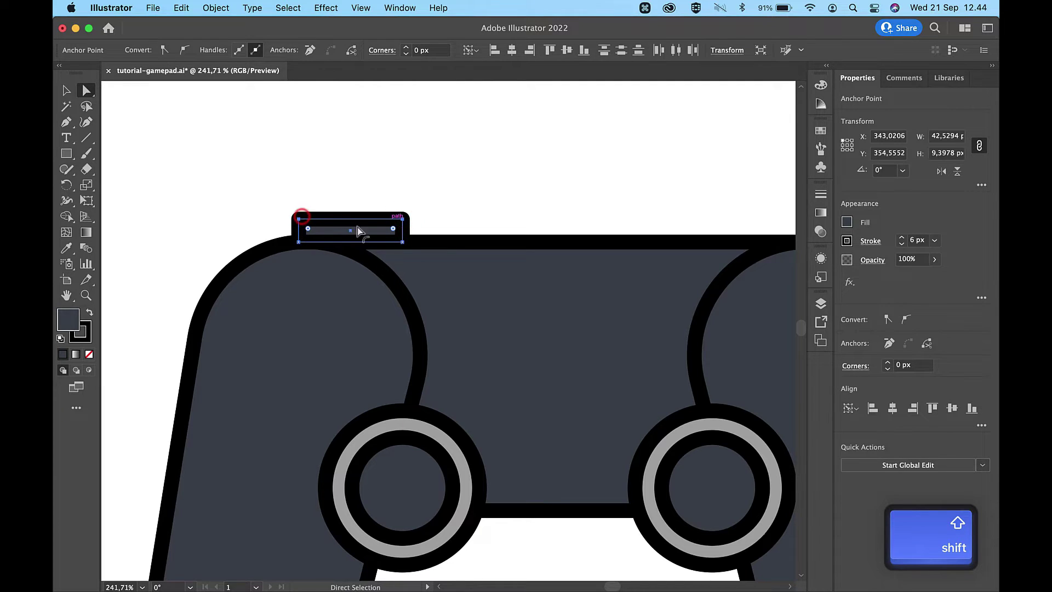
{"action": "left_click_drag", "start_coordinate": [393, 230], "coordinate": [386, 234]}
Apply the #9E9E9E swatch's grey fill to the shoulder button with the Eyedropper, and deselect it
{"action": "scroll", "coordinate": [392, 236], "scroll_direction": "down", "scroll_amount": 5}
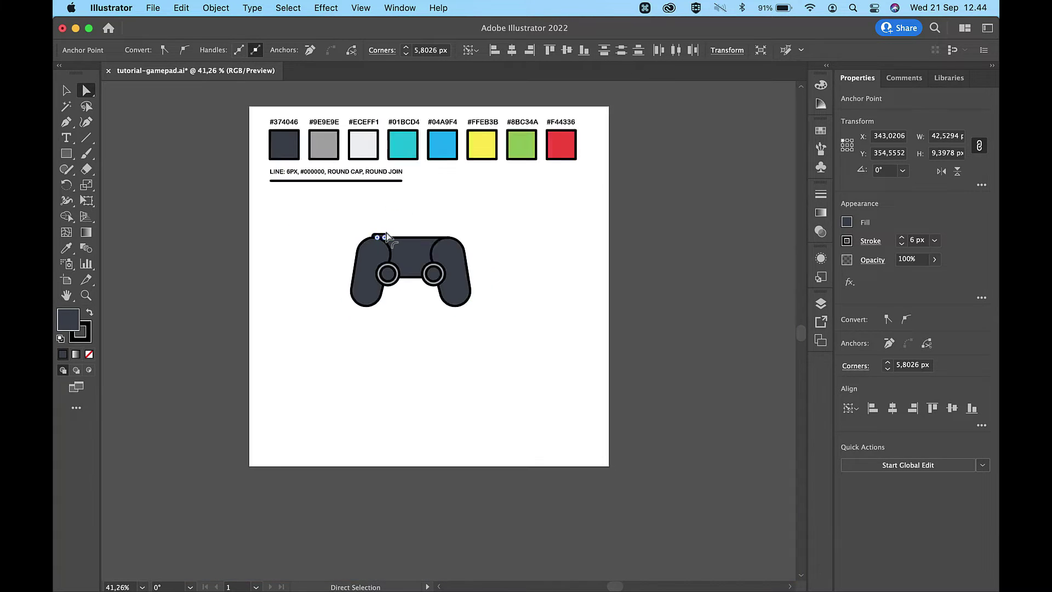
{"action": "key", "text": "i"}
{"action": "scroll", "coordinate": [398, 236], "scroll_direction": "up", "scroll_amount": 6}
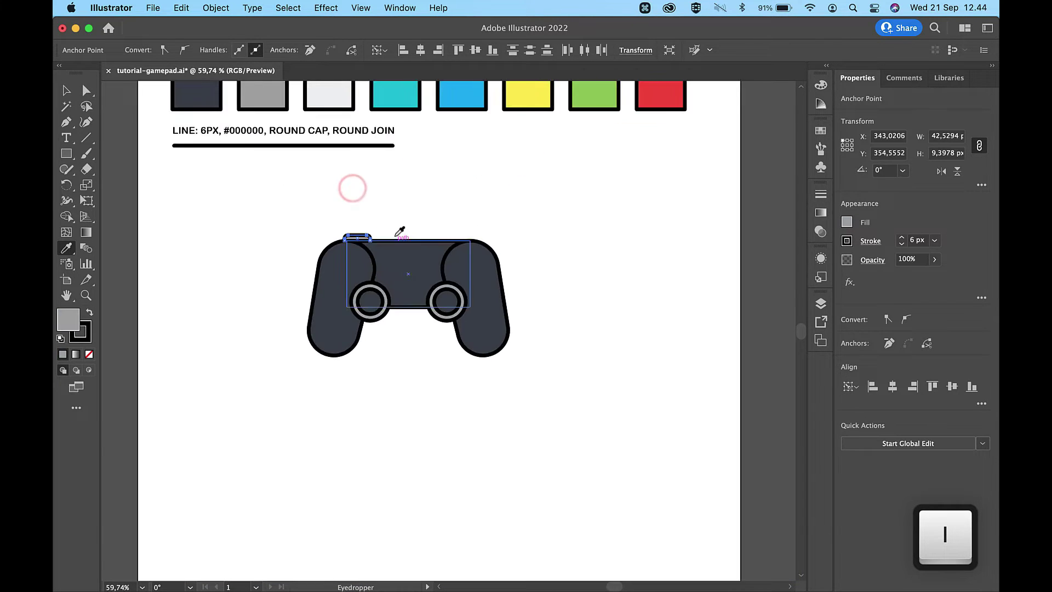
{"action": "key", "text": "v"}
{"action": "left_click", "coordinate": [359, 185]}
Duplicate the grey shoulder button in front and move the copy 170 px right above the right grip
{"action": "scroll", "coordinate": [360, 185], "scroll_direction": "up", "scroll_amount": 3}
{"action": "mouse_move", "coordinate": [287, 305]}
{"action": "left_mouse_down"}
{"action": "mouse_move", "coordinate": [282, 291]}
{"action": "mouse_move", "coordinate": [285, 307]}
{"action": "left_mouse_up"}
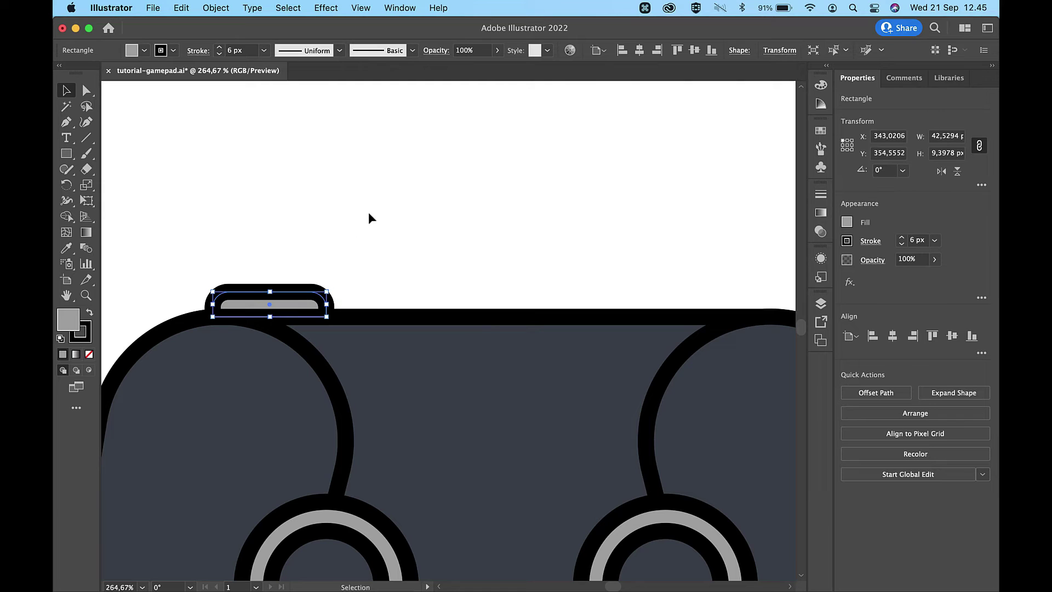
{"action": "key", "text": "super+c"}
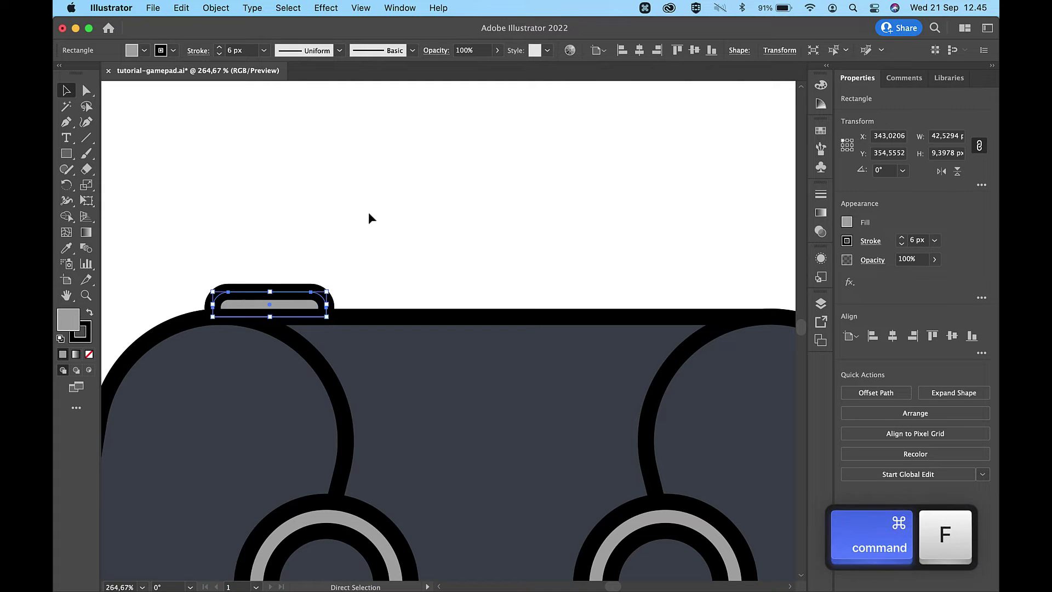
{"action": "scroll", "coordinate": [369, 214], "scroll_direction": "down", "scroll_amount": 3}
{"action": "key", "text": "shift+Right"}
{"action": "key", "text": "shift+Right"}
{"action": "key", "text": "shift+Right"}
{"action": "key", "text": "shift+Right"}
{"action": "key", "text": "shift+Right"}
{"action": "key", "text": "shift+Right"}
{"action": "key", "text": "shift+Right"}
{"action": "key", "text": "shift+Right"}
{"action": "key", "text": "shift+Right"}
{"action": "key", "text": "shift+Right"}
{"action": "key", "text": "shift+Right"}
{"action": "key", "text": "shift+Right"}
{"action": "key", "text": "shift+Right"}
{"action": "key", "text": "shift+Right"}
{"action": "key", "text": "shift+Right"}
{"action": "key", "text": "shift+Right"}
{"action": "key", "text": "shift+Right"}
{"action": "key", "text": "shift+Right"}
{"action": "key", "text": "shift+Right"}
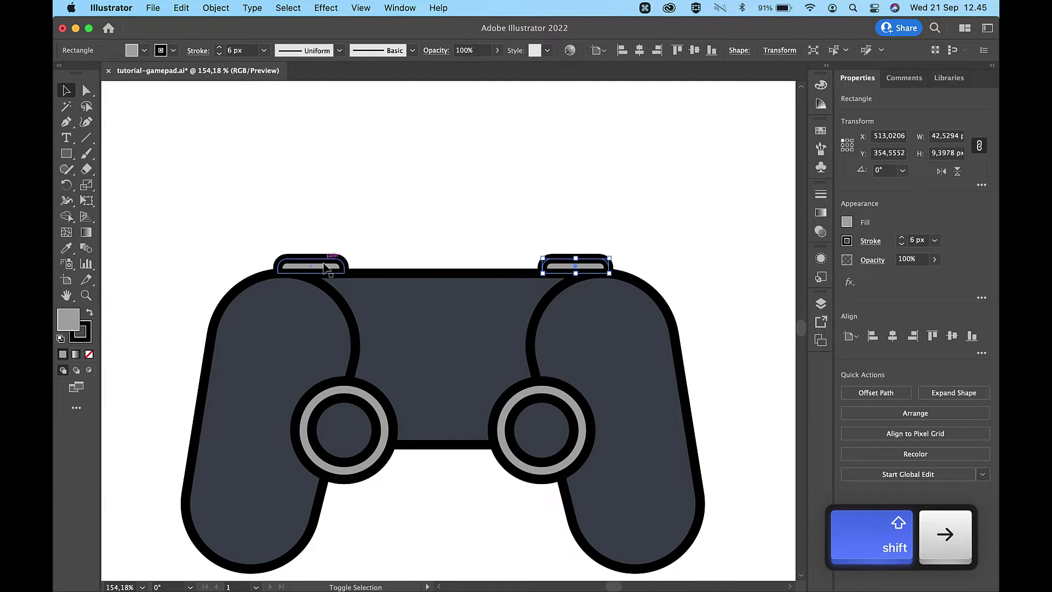
Group both shoulder buttons, centre the group horizontally on the gamepad body, and deselect it
{"action": "left_click", "coordinate": [327, 267], "text": "shift"}
{"action": "key", "text": "super+g"}
{"action": "left_click", "coordinate": [607, 164]}
{"action": "mouse_move", "coordinate": [576, 261]}
{"action": "left_mouse_down"}
{"action": "mouse_move", "coordinate": [555, 207]}
{"action": "mouse_move", "coordinate": [585, 214]}
{"action": "mouse_move", "coordinate": [577, 266]}
{"action": "left_mouse_up"}
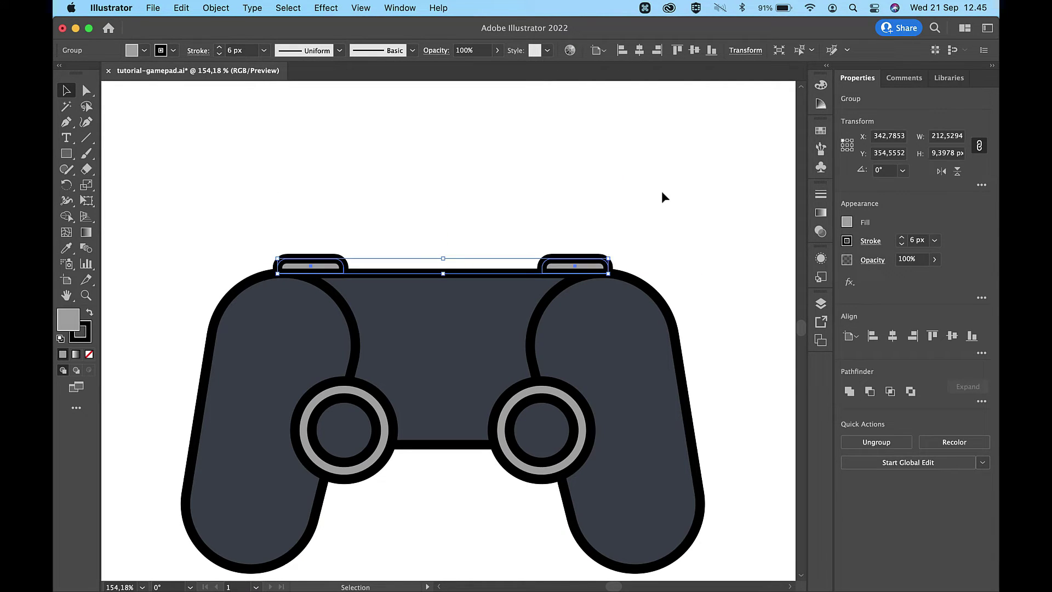
{"action": "left_click", "coordinate": [662, 193]}
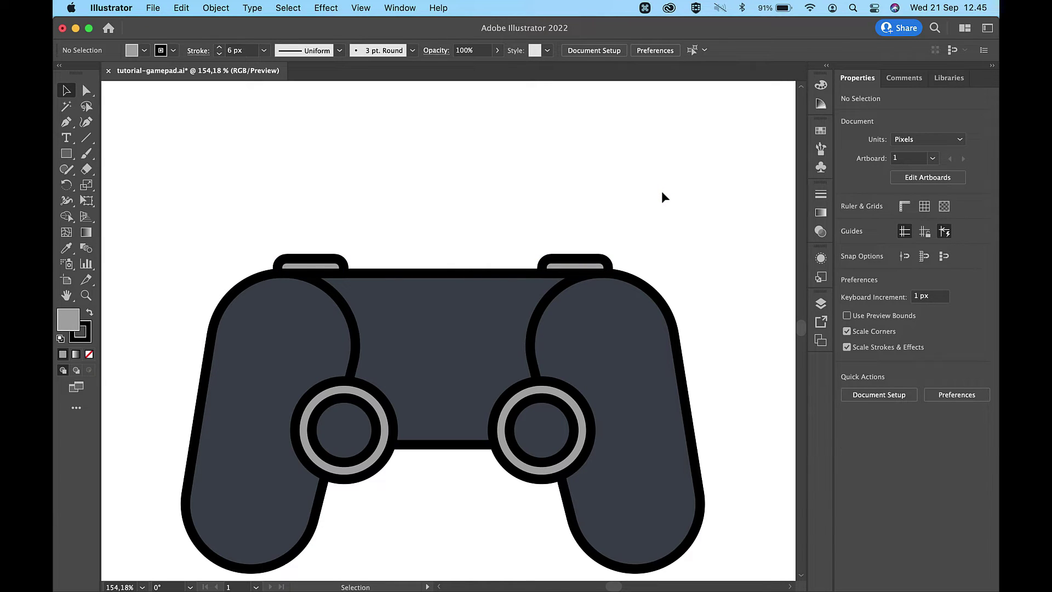
Draw a vertical rectangle about 15.7 × 42.6 px on the upper part of the left grip as a D-pad bar
{"action": "scroll", "coordinate": [662, 193], "scroll_direction": "down", "scroll_amount": 3}
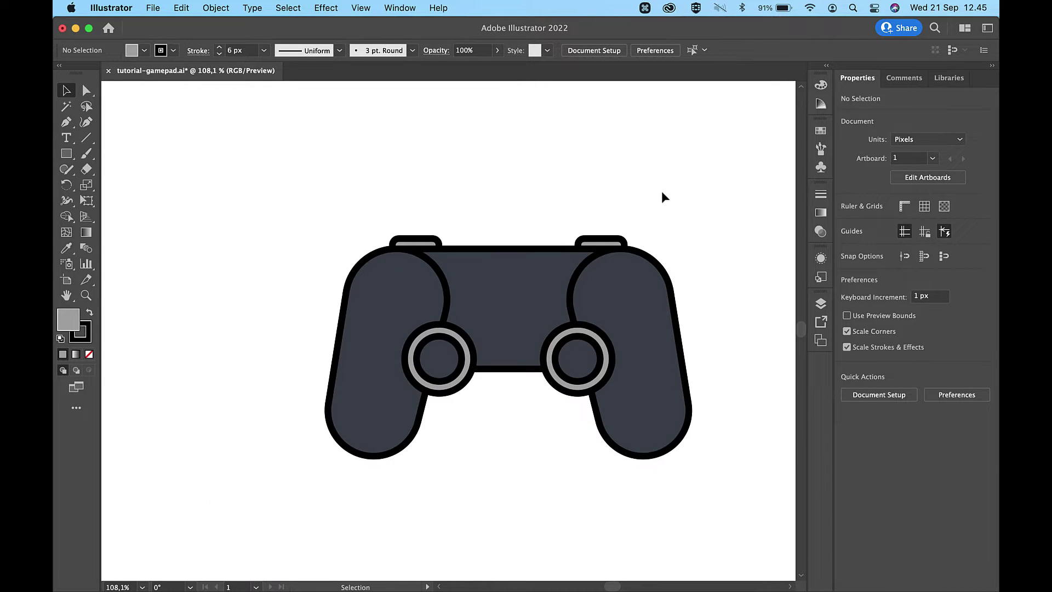
{"action": "scroll", "coordinate": [662, 193], "scroll_direction": "up", "scroll_amount": 1}
{"action": "left_click", "coordinate": [66, 154]}
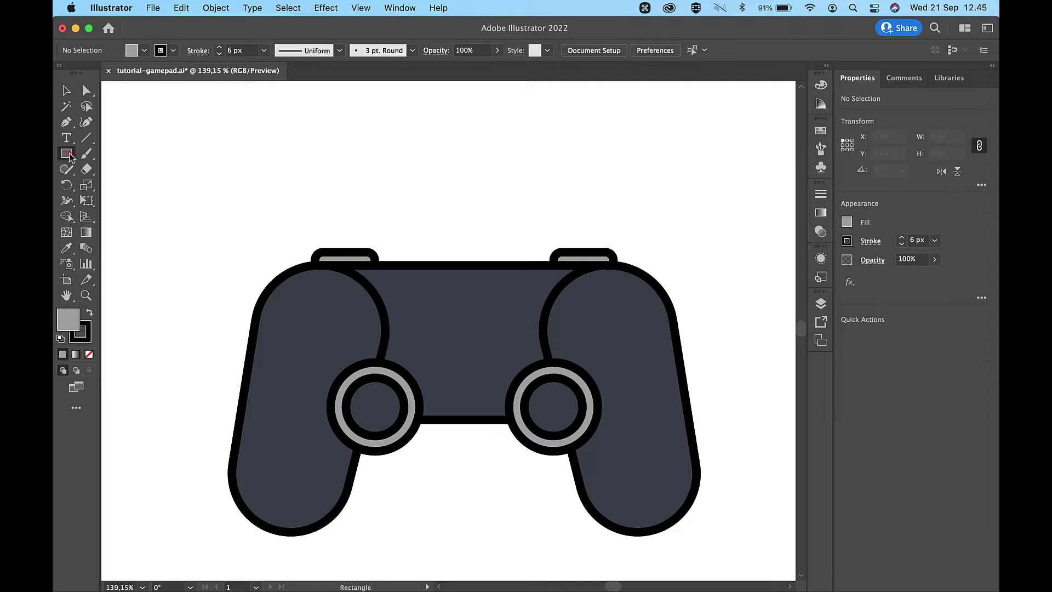
{"action": "left_click_drag", "start_coordinate": [309, 291], "coordinate": [330, 349]}
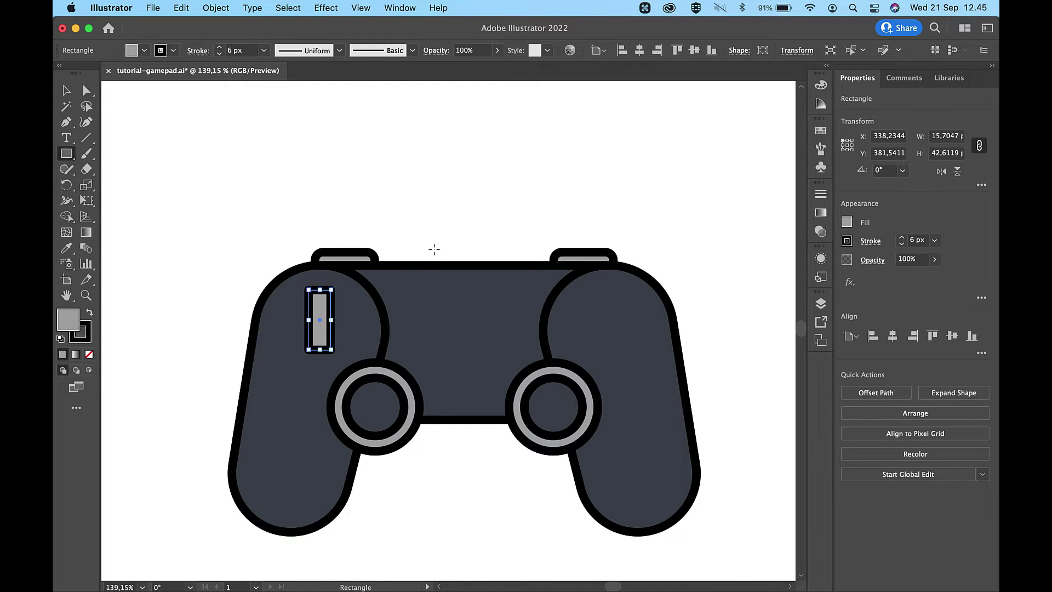
Apply the #ECEFF1 swatch's light fill to the D-pad bar with the Eyedropper
{"action": "scroll", "coordinate": [434, 249], "scroll_direction": "down", "scroll_amount": 5}
{"action": "scroll", "coordinate": [433, 247], "scroll_direction": "up", "scroll_amount": 1}
{"action": "key", "text": "i"}
{"action": "left_click", "coordinate": [367, 121]}
{"action": "scroll", "coordinate": [425, 245], "scroll_direction": "up", "scroll_amount": 3}
{"action": "key", "text": "v"}
{"action": "scroll", "coordinate": [426, 248], "scroll_direction": "up", "scroll_amount": 2}
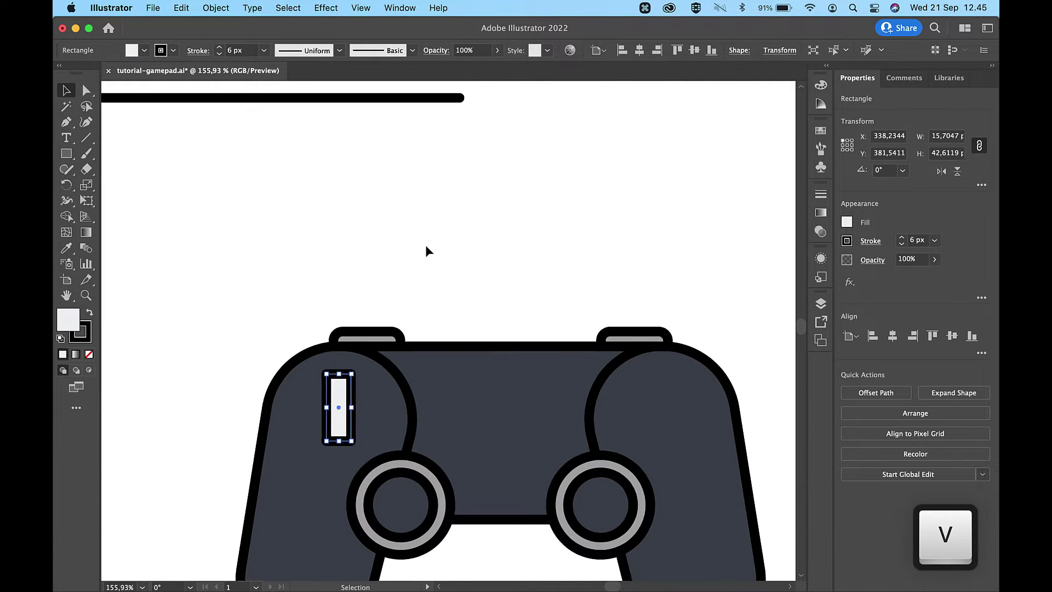
Duplicate the D-pad bar in front and rotate the copy 90° about its centre into a horizontal bar
{"action": "scroll", "coordinate": [427, 246], "scroll_direction": "down", "scroll_amount": 3}
{"action": "key", "text": "super+f"}
{"action": "scroll", "coordinate": [427, 250], "scroll_direction": "up", "scroll_amount": 2}
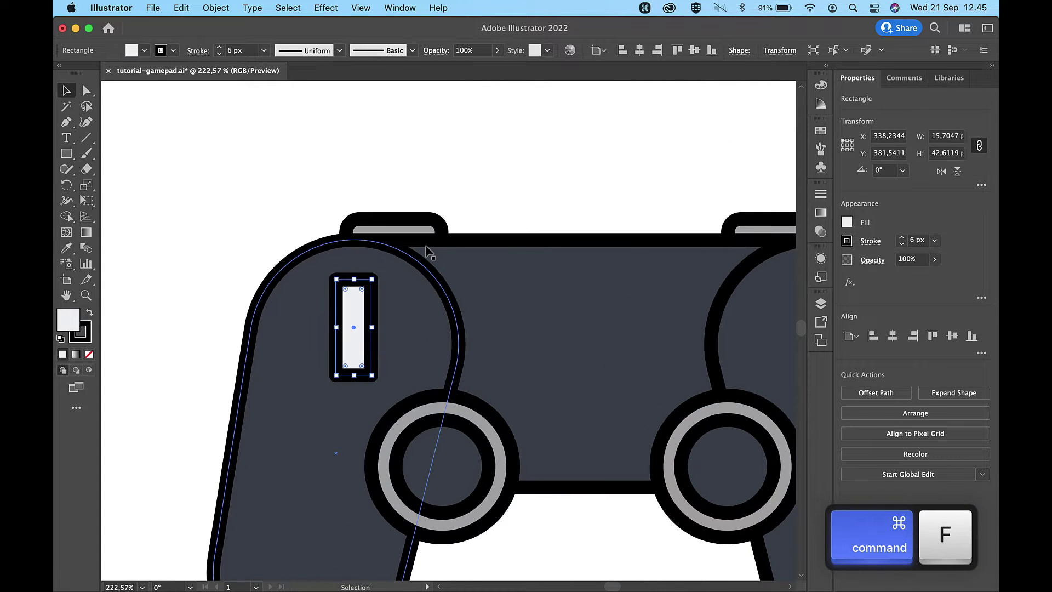
{"action": "left_click_drag", "start_coordinate": [389, 283], "coordinate": [416, 343]}
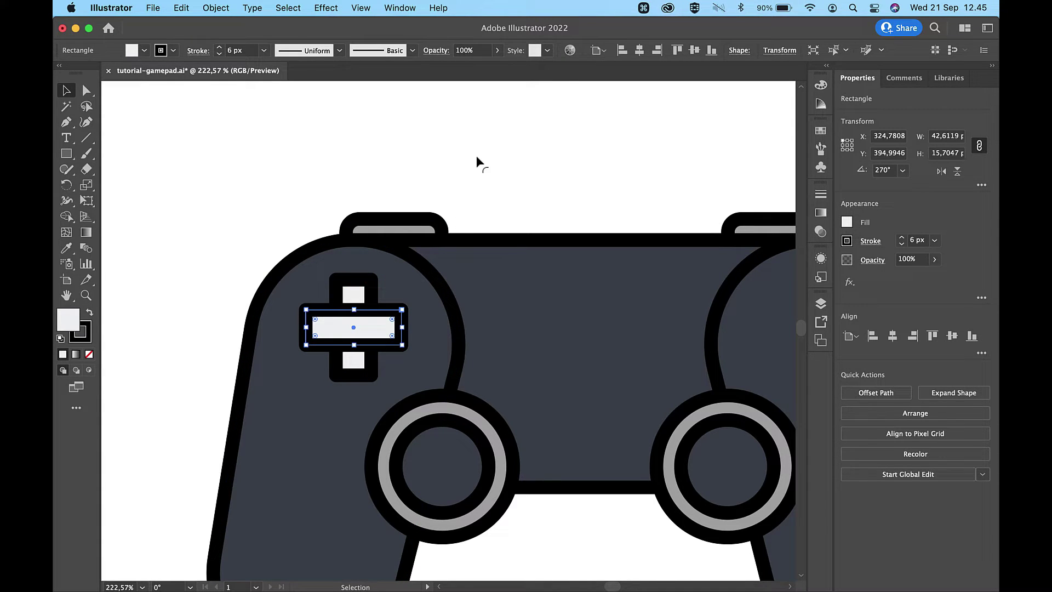
Move both crossed D-pad bars together about 3 px down, and deselect them
{"action": "key", "text": "shift"}
{"action": "left_click", "coordinate": [353, 286], "text": "shift"}
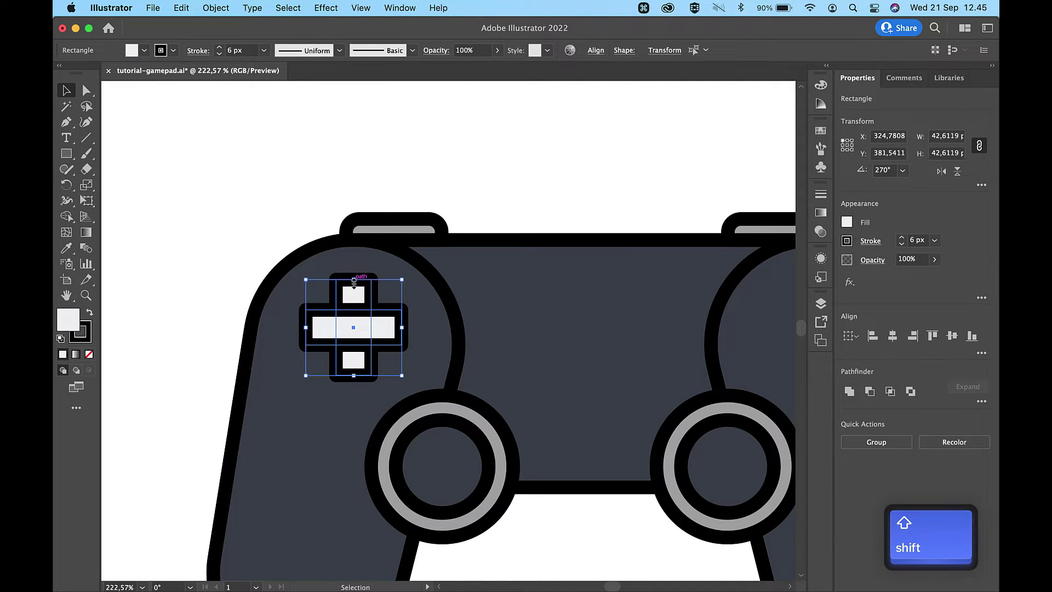
{"action": "left_click_drag", "start_coordinate": [359, 332], "coordinate": [356, 341]}
{"action": "left_click", "coordinate": [521, 137]}
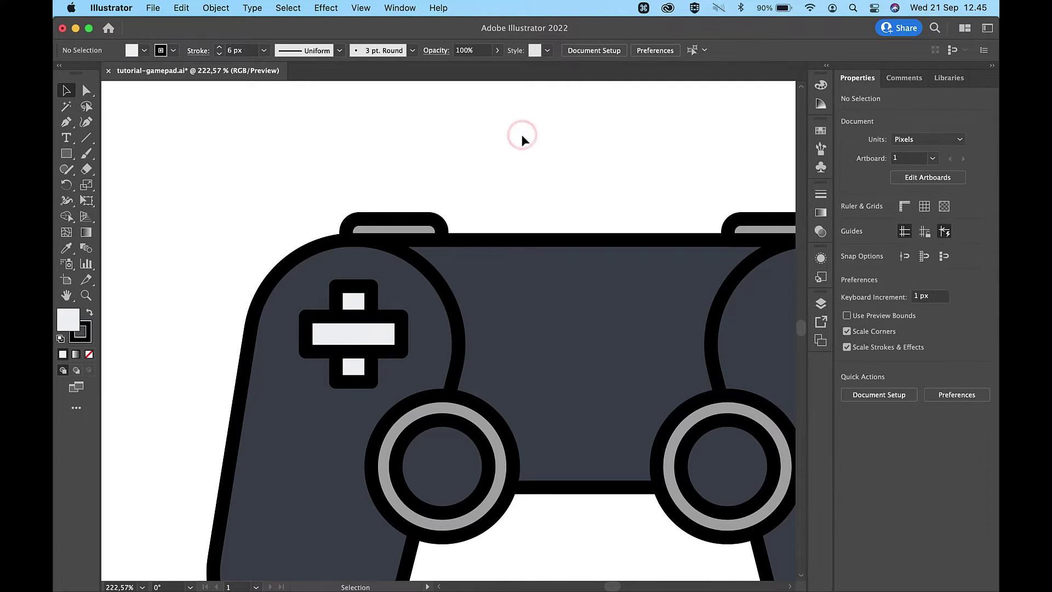
Delete the horizontal D-pad bar
{"action": "left_click", "coordinate": [358, 334]}
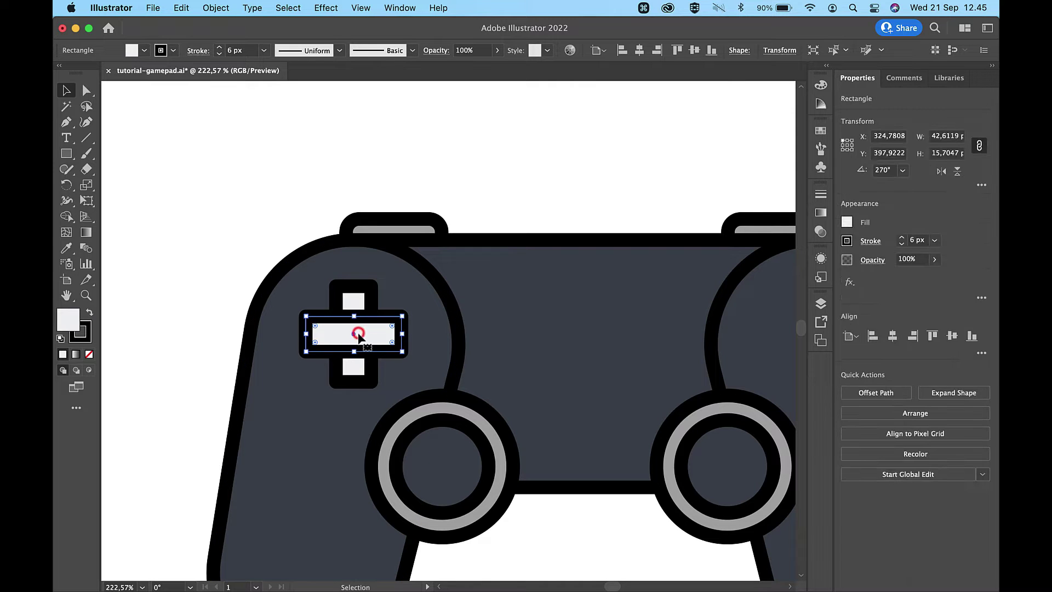
{"action": "key", "text": "BackSpace"}
Stretch the vertical D-pad bar downward to about 48.65 px tall, and move it 1 px left and 1 px up
{"action": "left_click", "coordinate": [350, 351]}
{"action": "left_click_drag", "start_coordinate": [354, 382], "coordinate": [355, 397]}
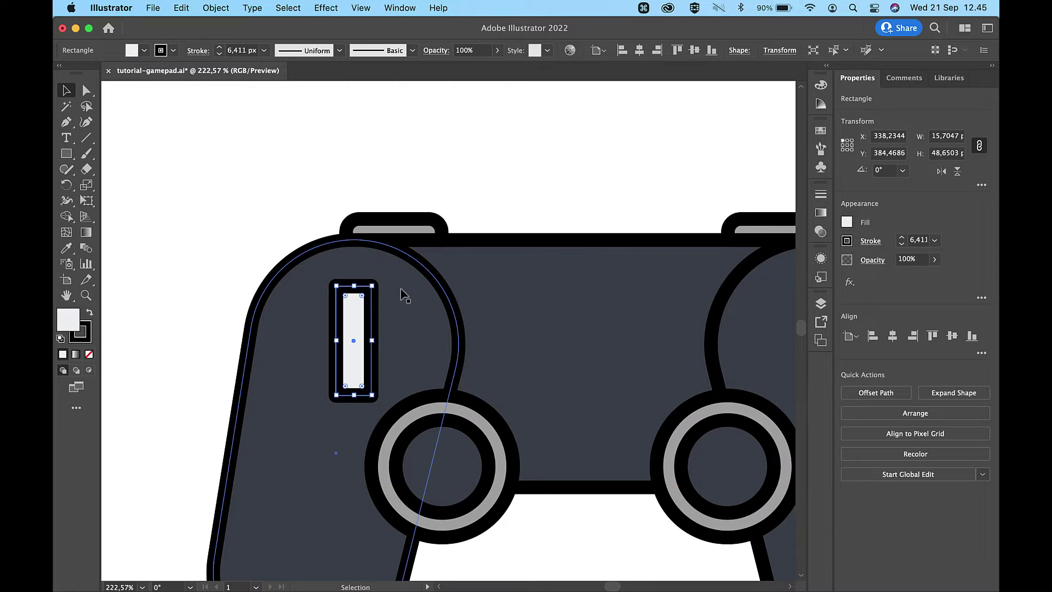
{"action": "key", "text": "Left"}
{"action": "key", "text": "Up"}
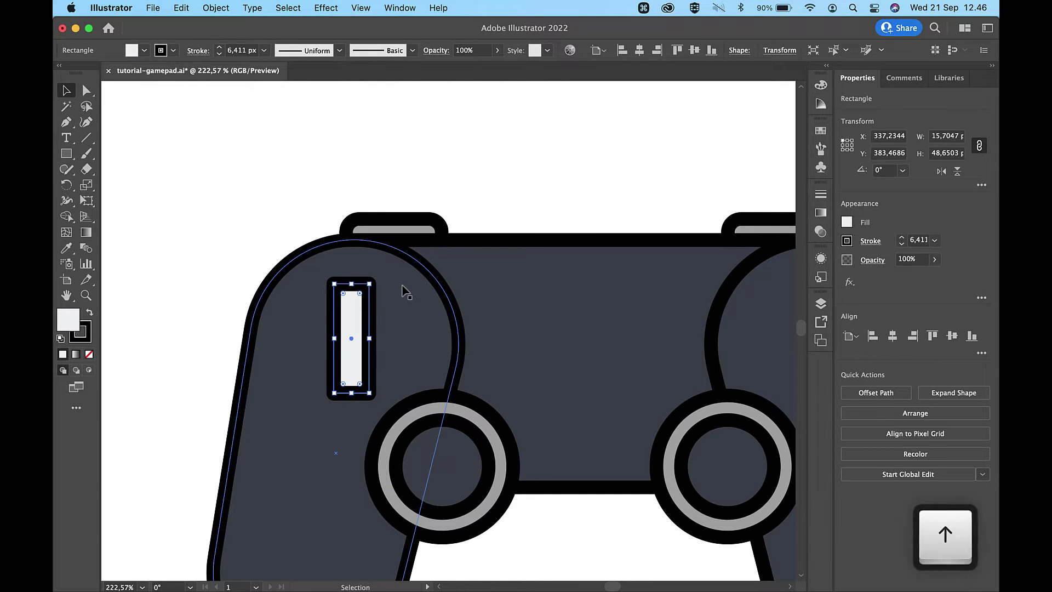
Duplicate the lengthened bar in front, rotate the copy 90° about its centre, and unite both bars into one plus shape
{"action": "key", "text": "super+c"}
{"action": "key", "text": "super+f"}
{"action": "left_click_drag", "start_coordinate": [375, 282], "coordinate": [417, 344]}
{"action": "left_click", "coordinate": [356, 289], "text": "shift"}
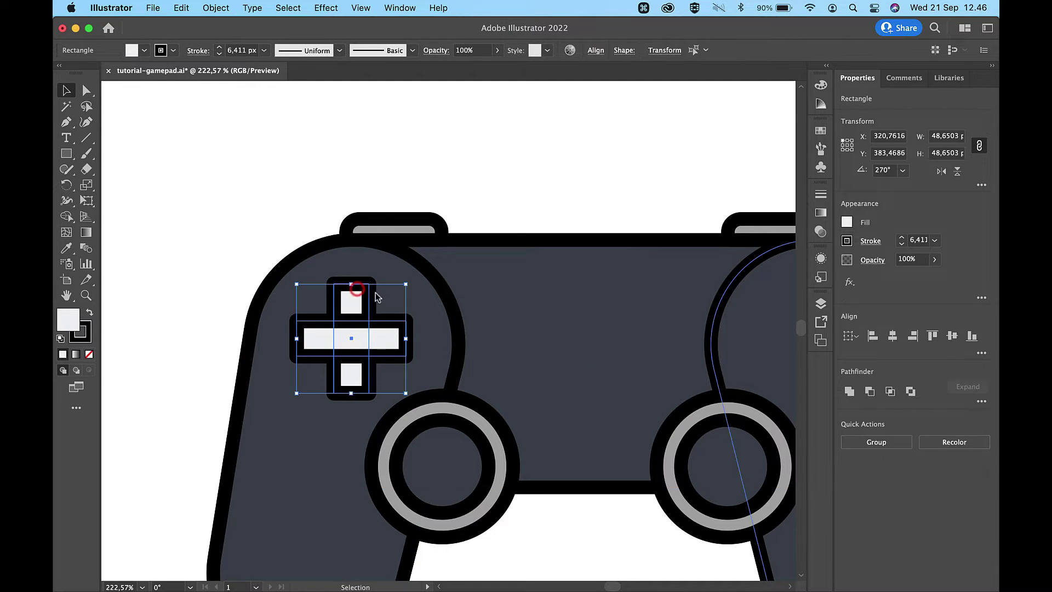
{"action": "left_click", "coordinate": [849, 391]}
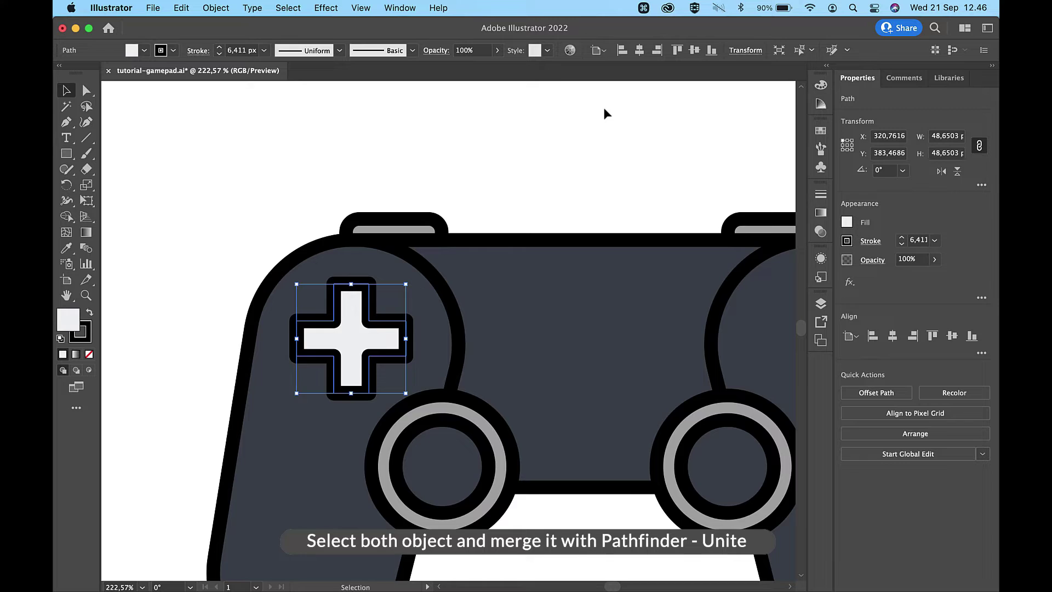
Apply the #ECEFF1 swatch's fill and 6 px stroke to the D-pad with the Eyedropper, and deselect it
{"action": "scroll", "coordinate": [605, 114], "scroll_direction": "down", "scroll_amount": 6}
{"action": "scroll", "coordinate": [606, 113], "scroll_direction": "up", "scroll_amount": 4}
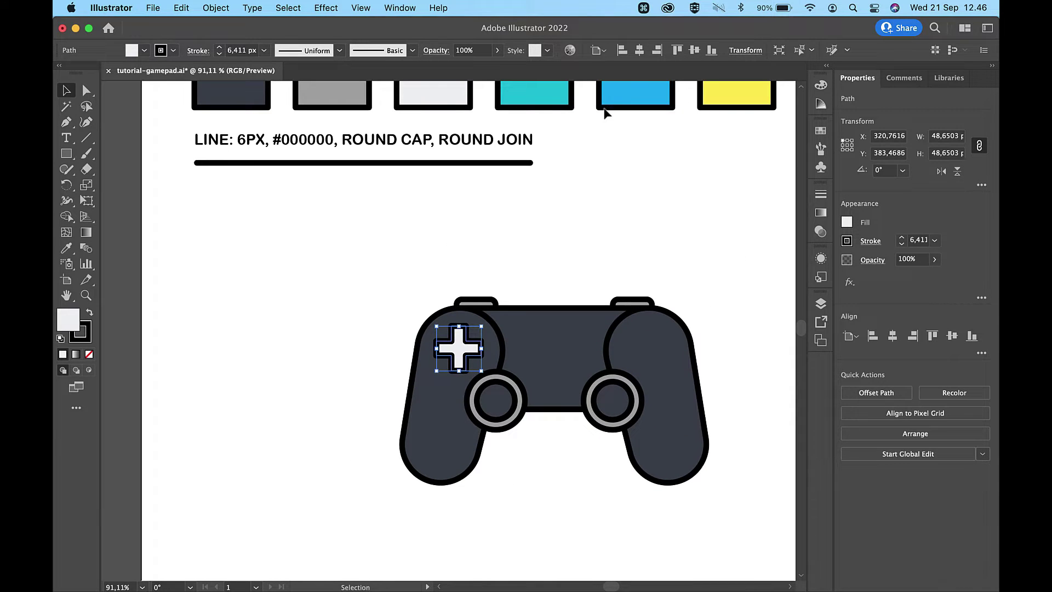
{"action": "key", "text": "i"}
{"action": "key", "text": "v"}
{"action": "left_click", "coordinate": [557, 202]}
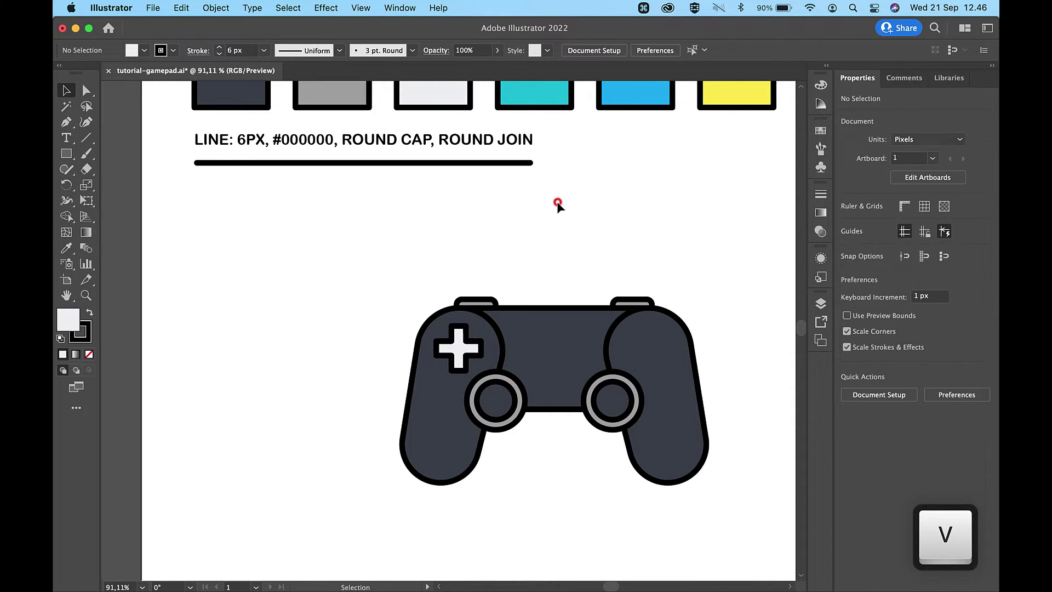
Draw a rectangle about 92 × 51 px across the body's upper edge, between the two shoulder buttons
{"action": "scroll", "coordinate": [476, 312], "scroll_direction": "up", "scroll_amount": 3}
{"action": "left_click_drag", "start_coordinate": [441, 393], "coordinate": [440, 389]}
{"action": "left_click", "coordinate": [657, 168]}
{"action": "scroll", "coordinate": [592, 171], "scroll_direction": "right", "scroll_amount": 5}
{"action": "scroll", "coordinate": [515, 178], "scroll_direction": "down", "scroll_amount": 2}
{"action": "scroll", "coordinate": [515, 178], "scroll_direction": "right", "scroll_amount": 3}
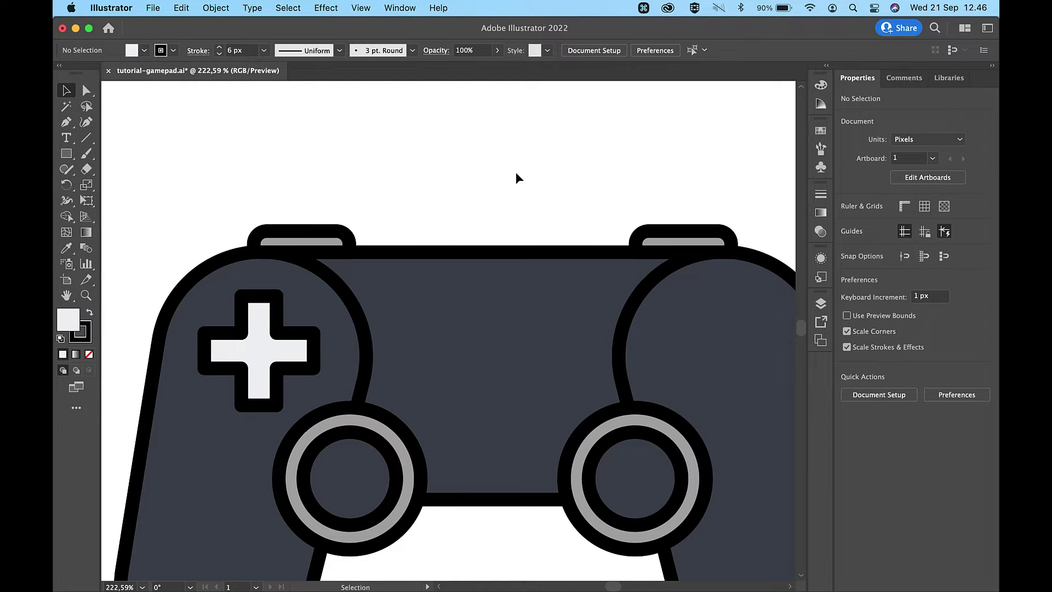
{"action": "left_click", "coordinate": [67, 155]}
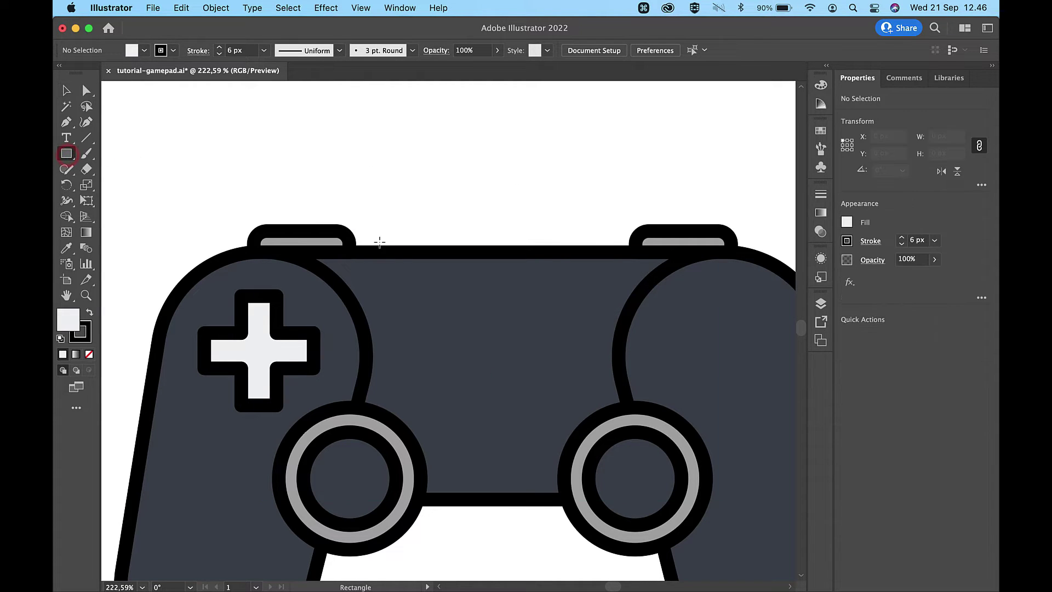
{"action": "left_click_drag", "start_coordinate": [379, 241], "coordinate": [586, 357]}
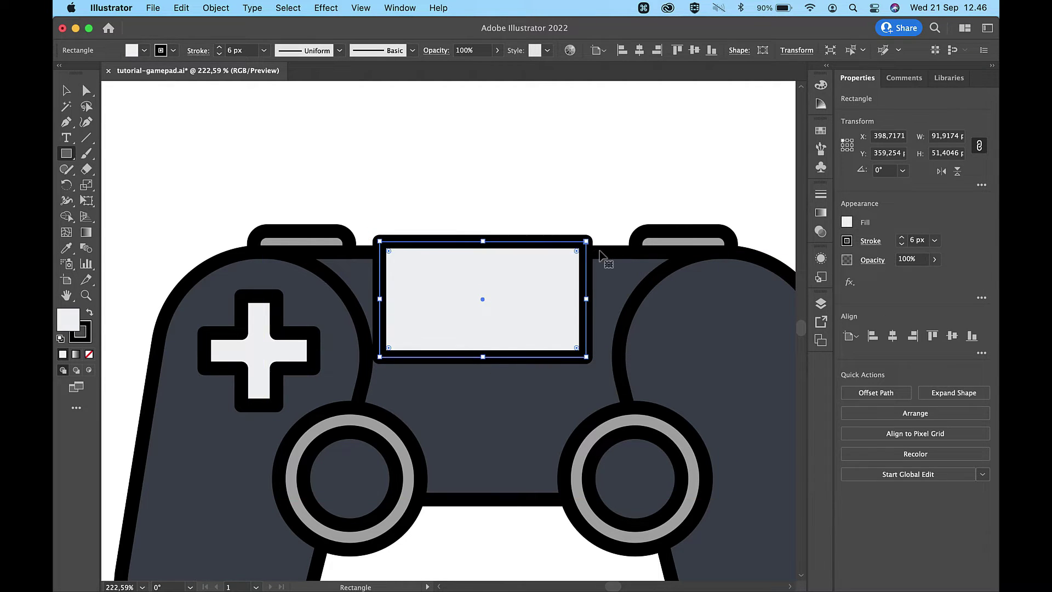
Round the touchpad rectangle's corners slightly and move it about 4 px right and 2 px down
{"action": "key", "text": "a"}
{"action": "left_click_drag", "start_coordinate": [578, 252], "coordinate": [573, 256]}
{"action": "key", "text": "v"}
{"action": "left_click", "coordinate": [559, 163]}
{"action": "left_click_drag", "start_coordinate": [530, 287], "coordinate": [535, 289]}
Apply the #01BCD4 swatch's fill and 6 px stroke to the touchpad with the Eyedropper, and deselect it
{"action": "key", "text": "super+0"}
{"action": "scroll", "coordinate": [535, 288], "scroll_direction": "up", "scroll_amount": 5}
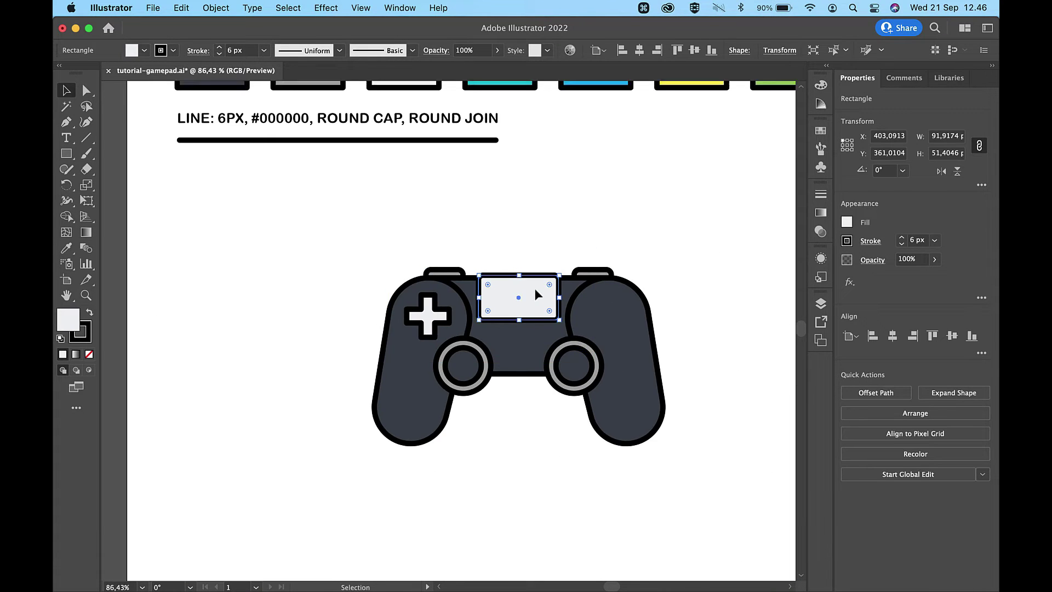
{"action": "key", "text": "i"}
{"action": "left_click", "coordinate": [479, 199]}
{"action": "key", "text": "v"}
{"action": "left_click", "coordinate": [651, 336]}
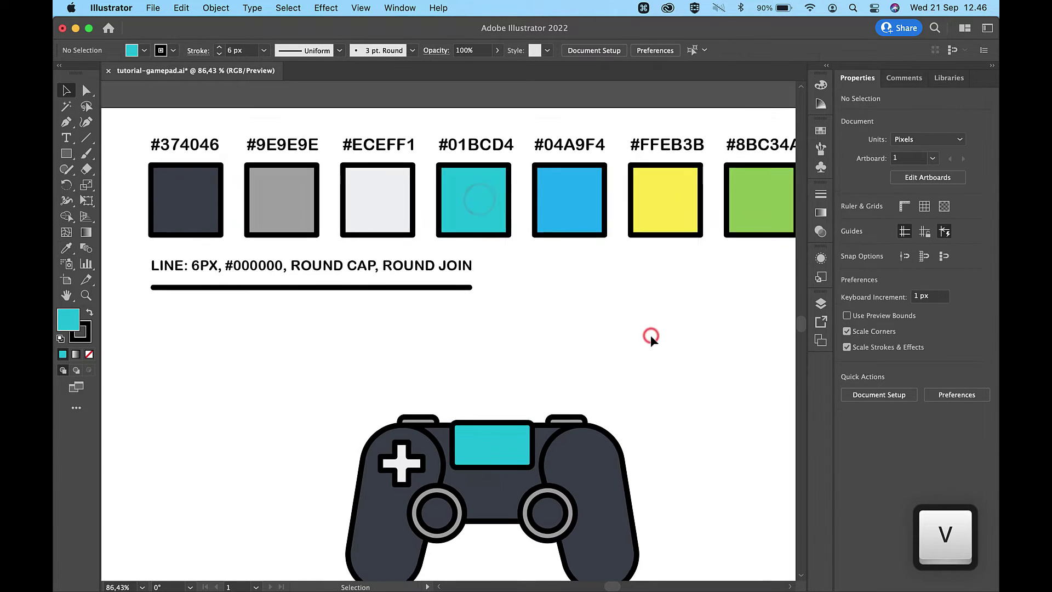
Draw a horizontal line segment about 15.5 px long with a 6 px stroke, below the touchpad's left part
{"action": "scroll", "coordinate": [641, 340], "scroll_direction": "down", "scroll_amount": 3}
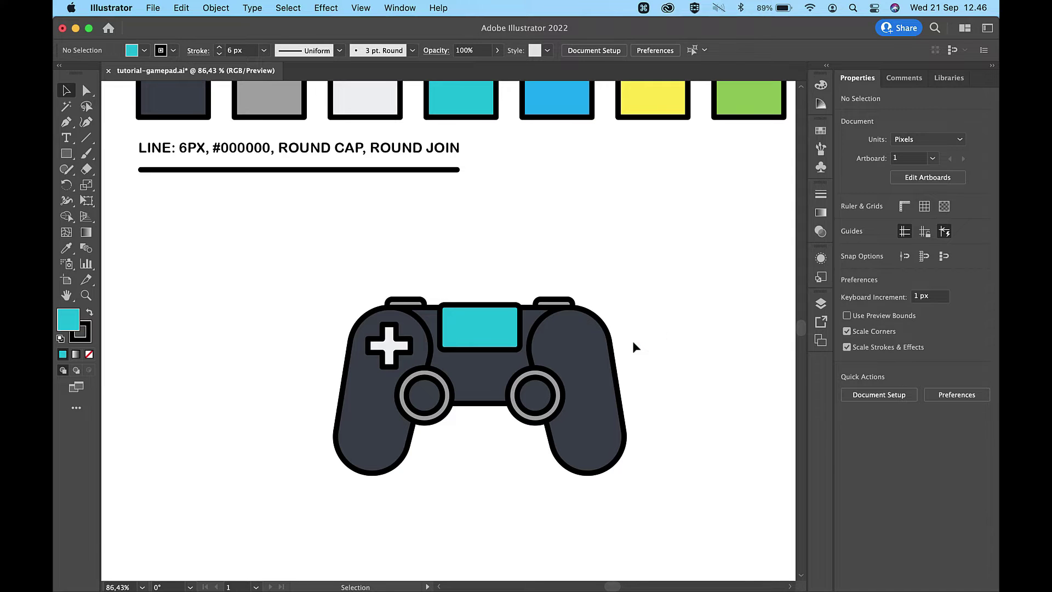
{"action": "scroll", "coordinate": [633, 341], "scroll_direction": "up", "scroll_amount": 5}
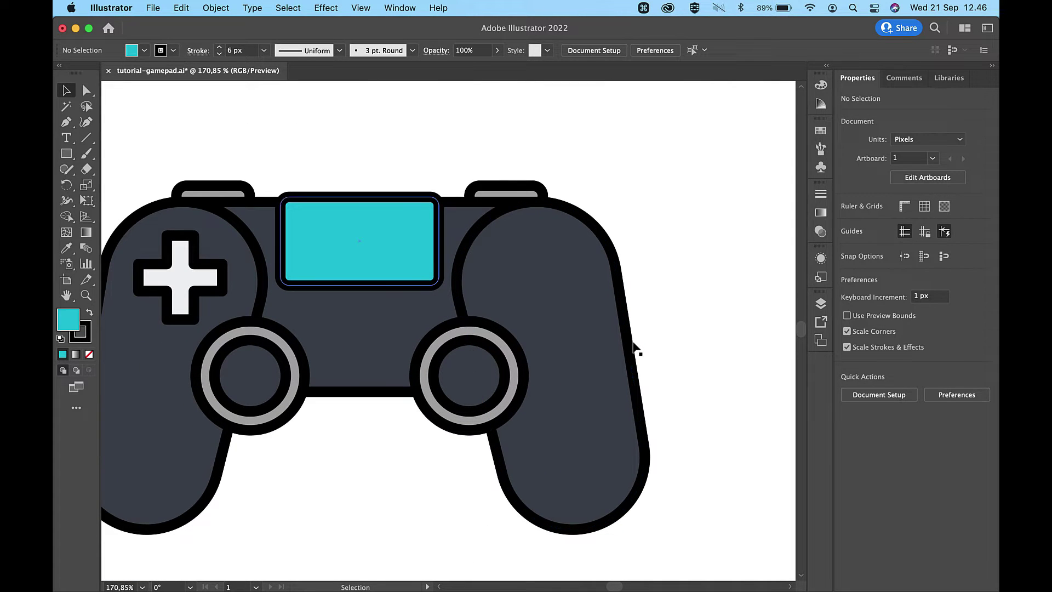
{"action": "key", "text": "p"}
{"action": "left_click", "coordinate": [64, 158]}
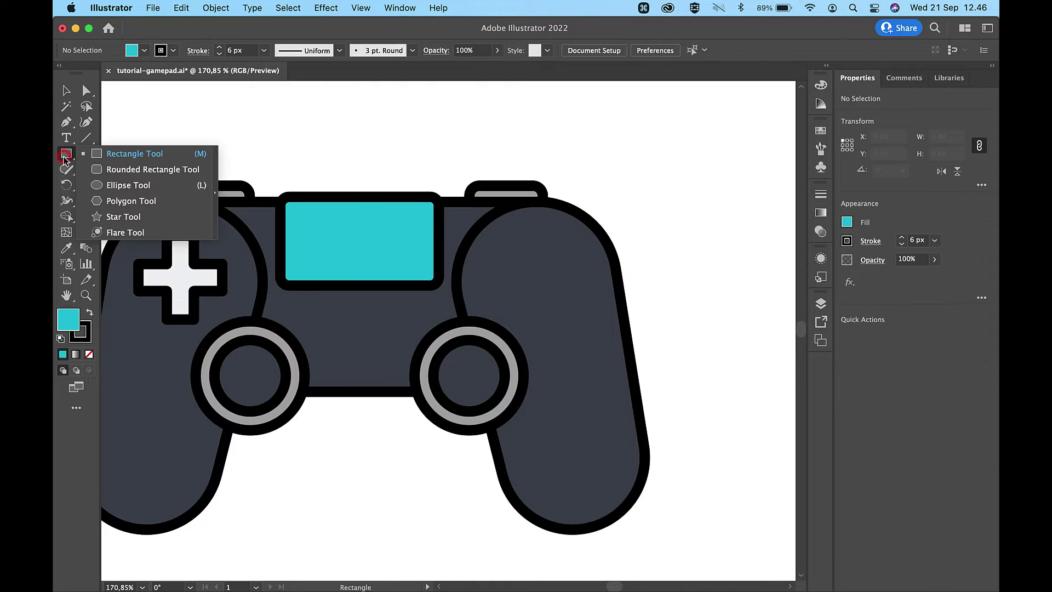
{"action": "left_click", "coordinate": [85, 144]}
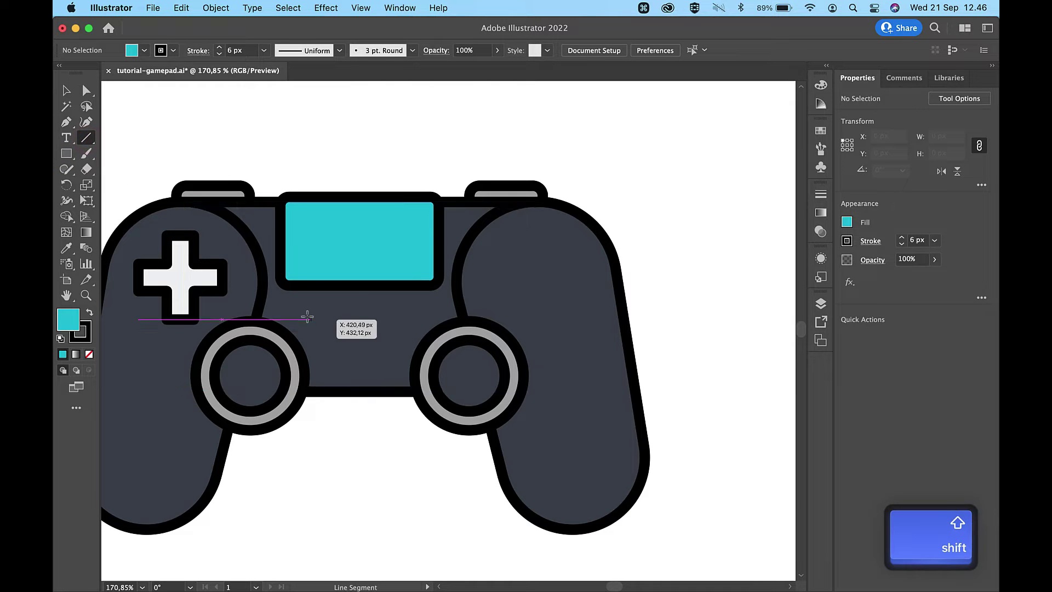
{"action": "left_click_drag", "start_coordinate": [304, 317], "coordinate": [332, 316]}
{"action": "left_click", "coordinate": [67, 91]}
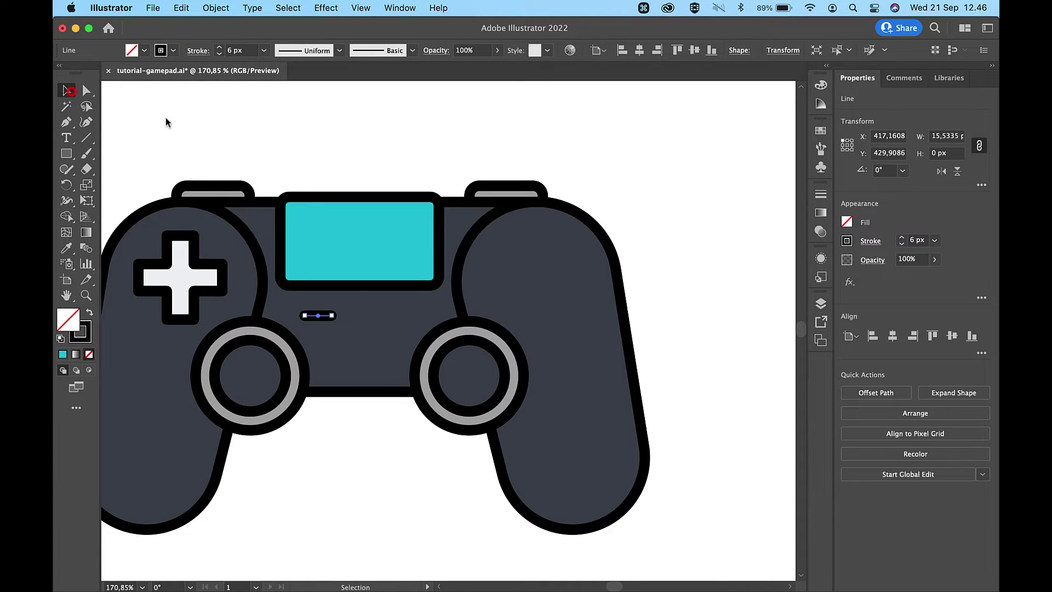
Duplicate the short line in front and move the copy 36 px right
{"action": "key", "text": "super"}
{"action": "key", "text": "super+f"}
{"action": "key", "text": "shift+Right"}
{"action": "key", "text": "shift+Right"}
{"action": "key", "text": "shift+Right"}
{"action": "key", "text": "shift+Right"}
{"action": "key", "text": "Left"}
{"action": "key", "text": "Left"}
{"action": "key", "text": "Left"}
{"action": "key", "text": "Left"}
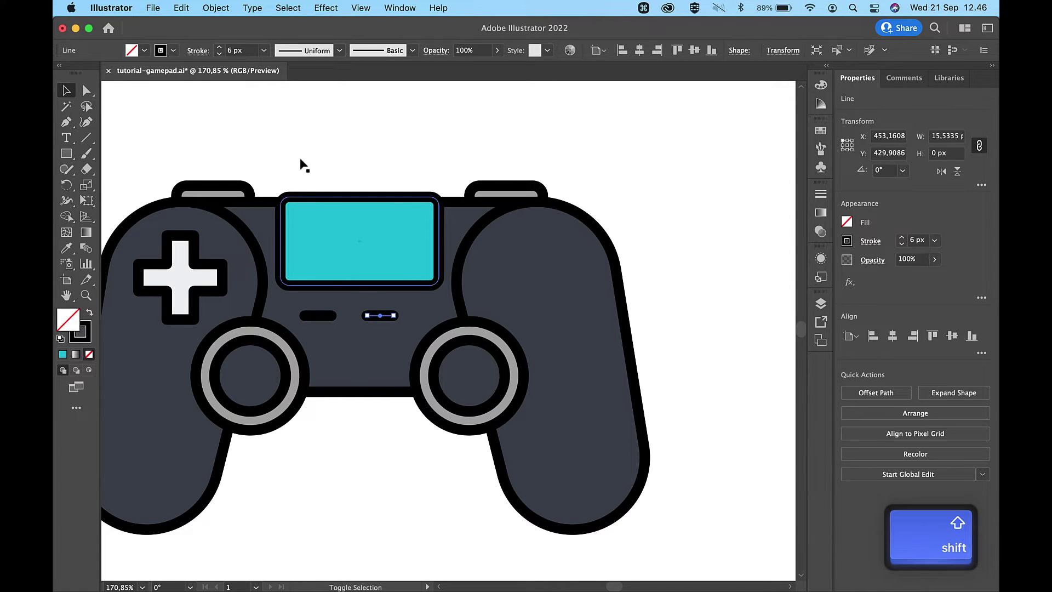
Group the two short lines, centre the group beneath the touchpad about 6 px further right and lower, and deselect it
{"action": "left_click", "coordinate": [324, 315], "text": "shift"}
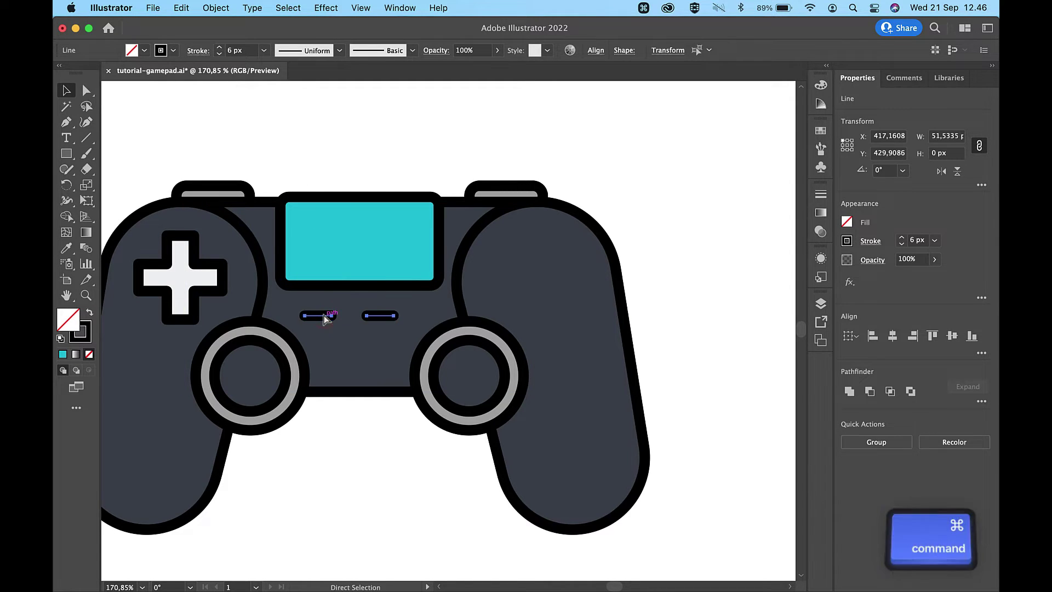
{"action": "key", "text": "super+g"}
{"action": "scroll", "coordinate": [329, 320], "scroll_direction": "down", "scroll_amount": 5}
{"action": "key", "text": "i"}
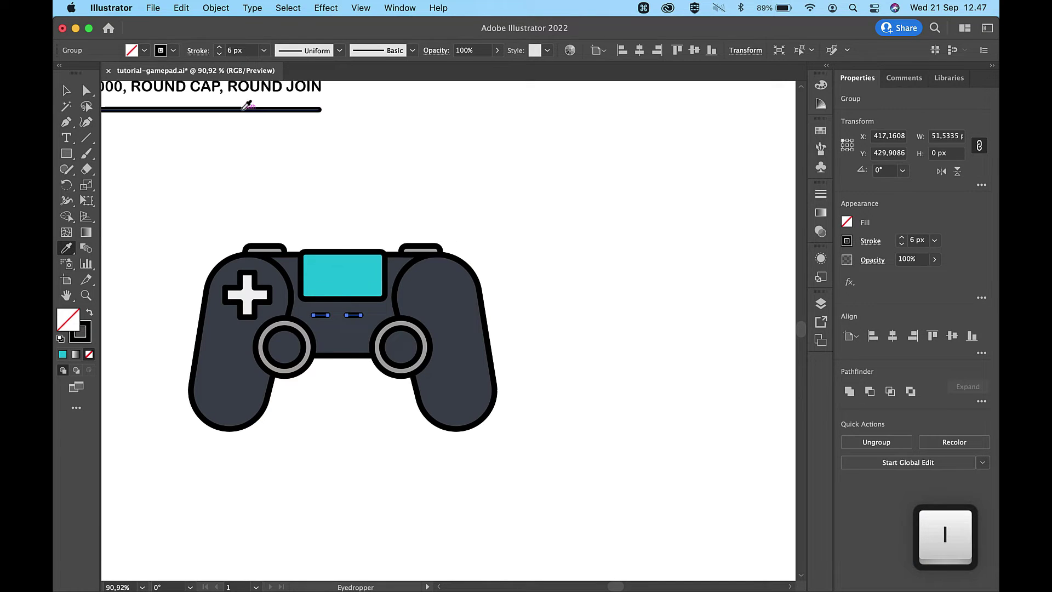
{"action": "key", "text": "v"}
{"action": "scroll", "coordinate": [340, 229], "scroll_direction": "up", "scroll_amount": 5}
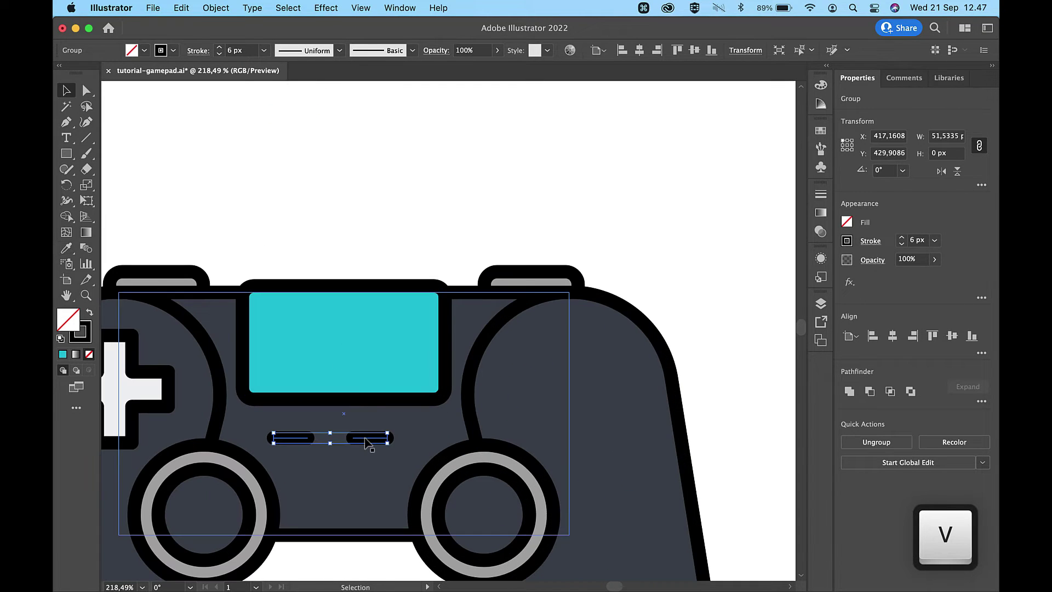
{"action": "left_click_drag", "start_coordinate": [365, 437], "coordinate": [382, 455]}
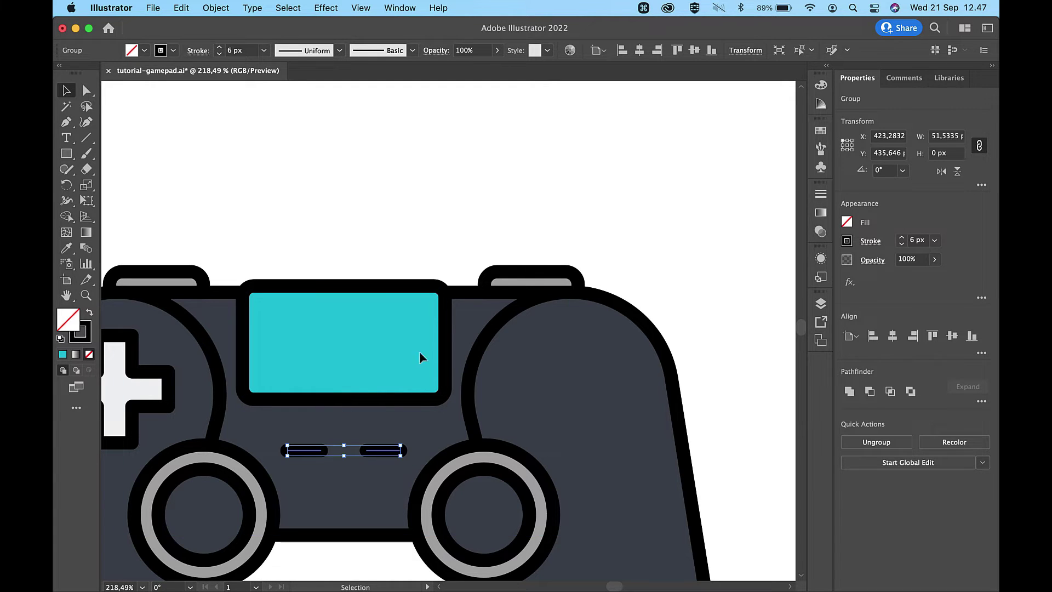
{"action": "left_click", "coordinate": [484, 193]}
Draw a circle about 18 px in diameter with the Ellipse tool on the upper left of the right grip
{"action": "scroll", "coordinate": [483, 193], "scroll_direction": "down", "scroll_amount": 5}
{"action": "scroll", "coordinate": [484, 192], "scroll_direction": "up", "scroll_amount": 2}
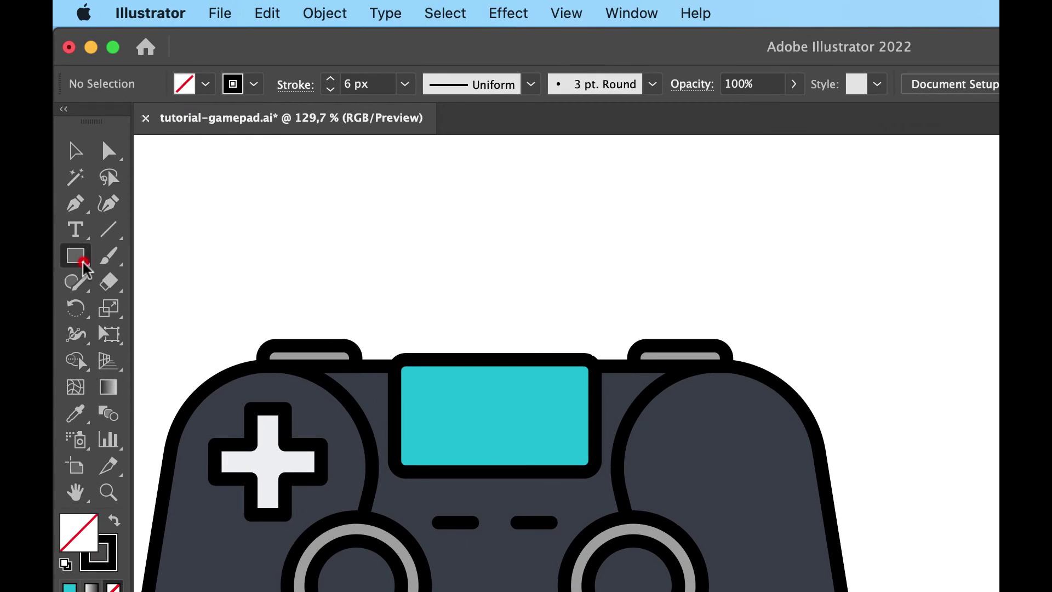
{"action": "left_click_drag", "start_coordinate": [66, 158], "coordinate": [101, 186]}
{"action": "left_click_drag", "start_coordinate": [654, 455], "coordinate": [701, 486]}
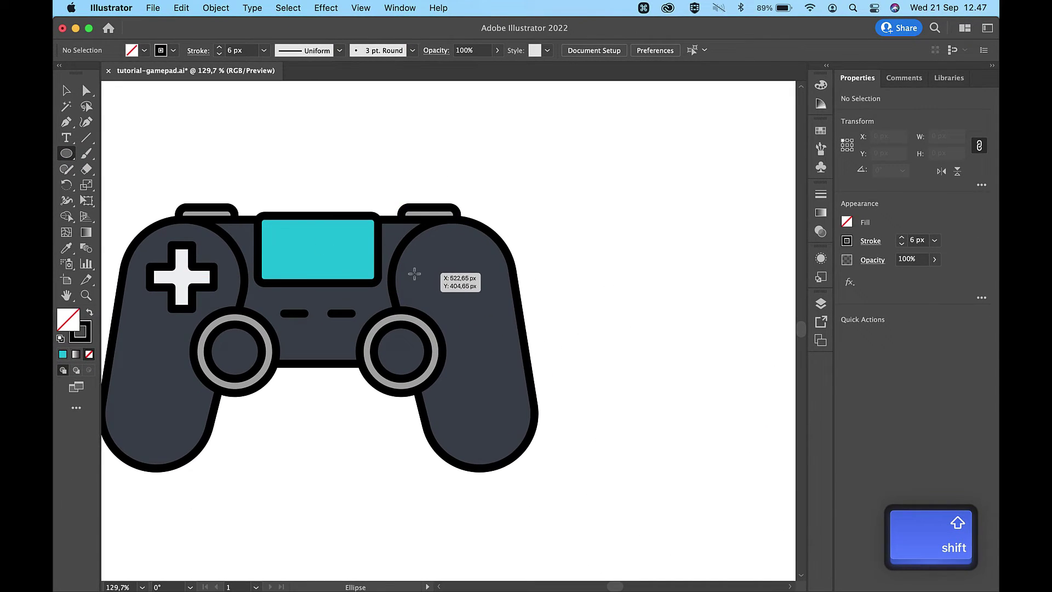
{"action": "left_click_drag", "start_coordinate": [442, 290], "coordinate": [438, 284]}
{"action": "key", "text": "v"}
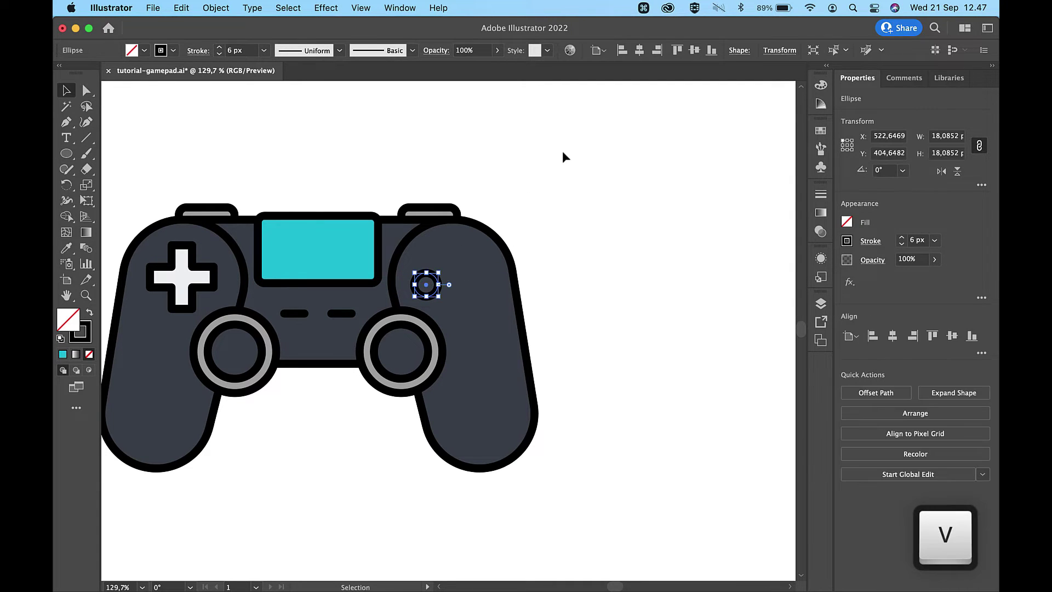
{"action": "left_click", "coordinate": [562, 150]}
Duplicate the small circle in front and move the copy about 26 px right and 18 px up
{"action": "left_click", "coordinate": [429, 286]}
{"action": "scroll", "coordinate": [429, 288], "scroll_direction": "up", "scroll_amount": 3}
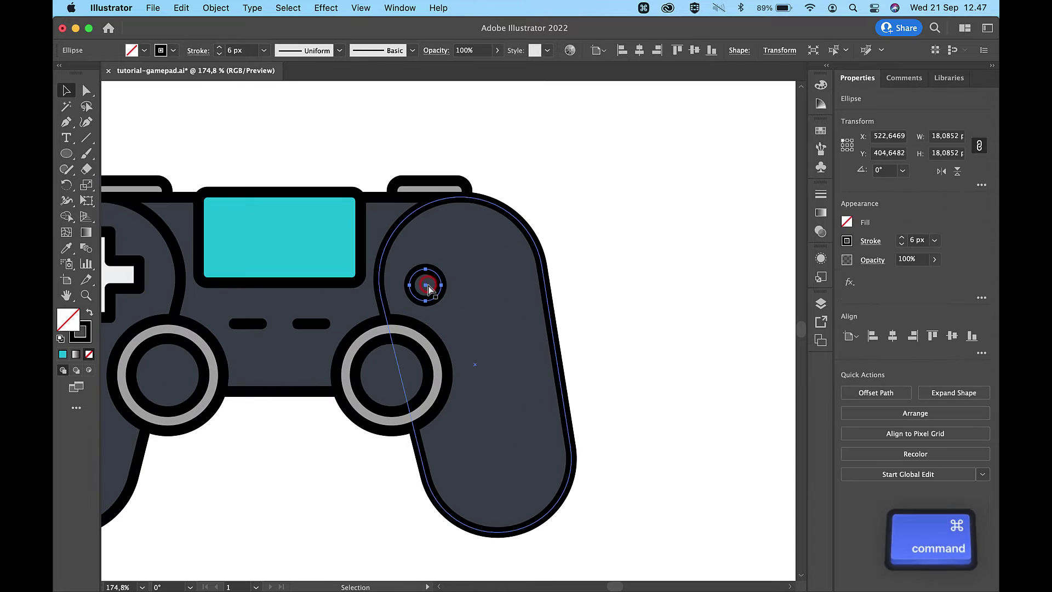
{"action": "key", "text": "super+c"}
{"action": "key", "text": "super+f"}
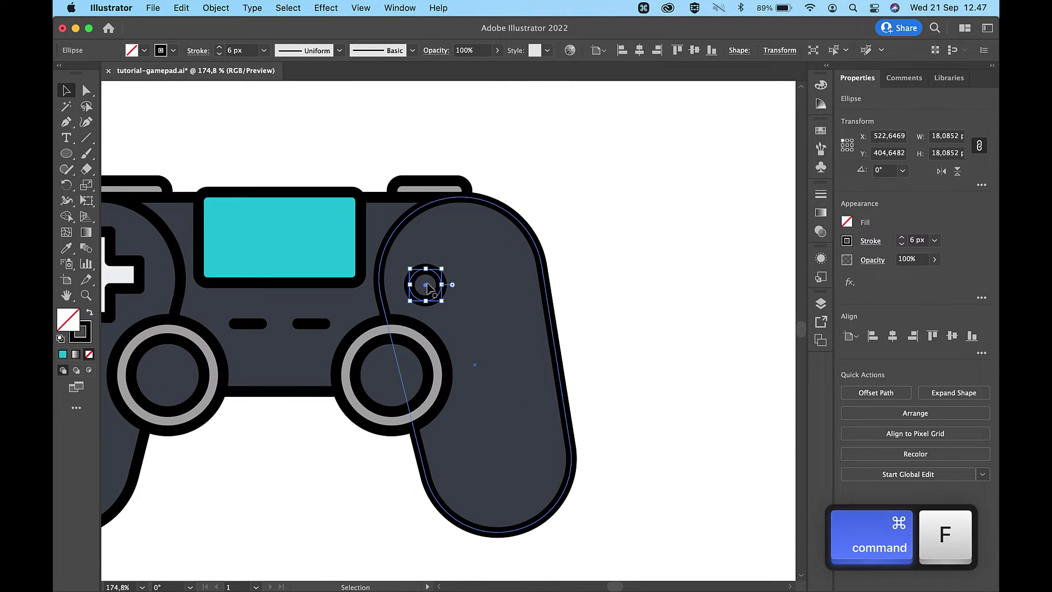
{"action": "left_click_drag", "start_coordinate": [429, 286], "coordinate": [488, 252]}
{"action": "key", "text": "super+z"}
{"action": "left_click", "coordinate": [634, 169]}
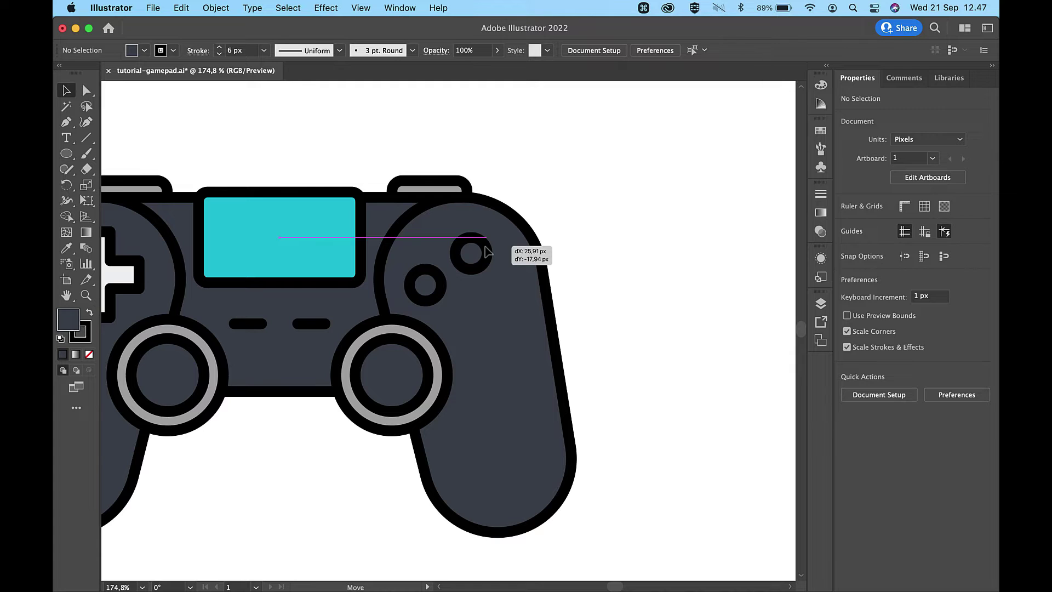
{"action": "left_click_drag", "start_coordinate": [488, 252], "coordinate": [488, 253]}
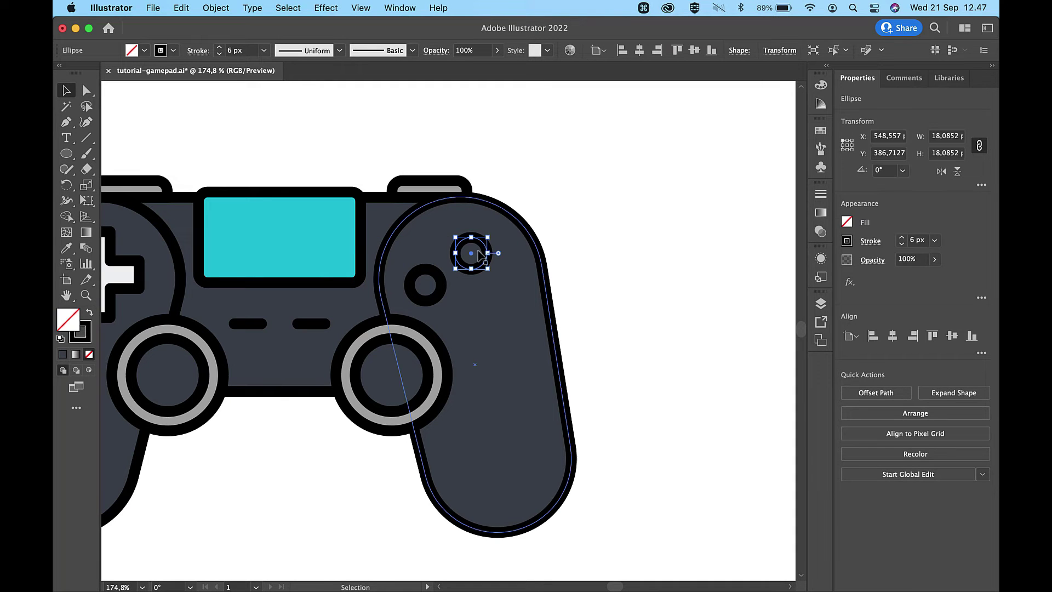
Select both small circles and move them 3 px up and 1 px left
{"action": "left_click", "coordinate": [436, 279], "text": "shift"}
{"action": "key", "text": "Up"}
{"action": "key", "text": "Up"}
{"action": "key", "text": "Up"}
{"action": "key", "text": "Left"}
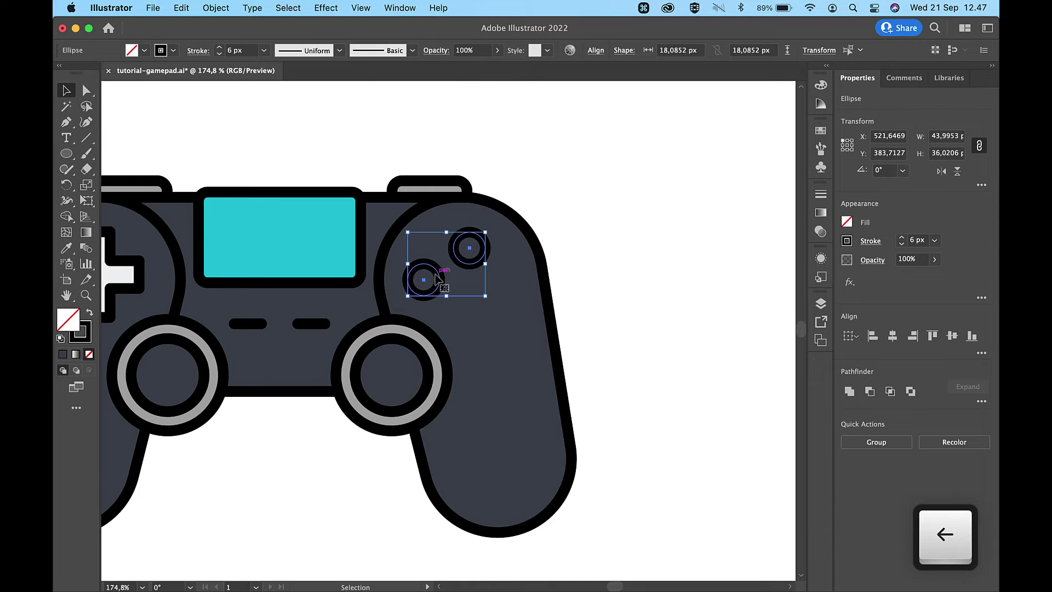
Duplicate both circles in front and move the copies about 22 px right and 22 px down to complete the diamond
{"action": "key", "text": "super+c"}
{"action": "key", "text": "super+f"}
{"action": "left_click_drag", "start_coordinate": [459, 265], "coordinate": [502, 305]}
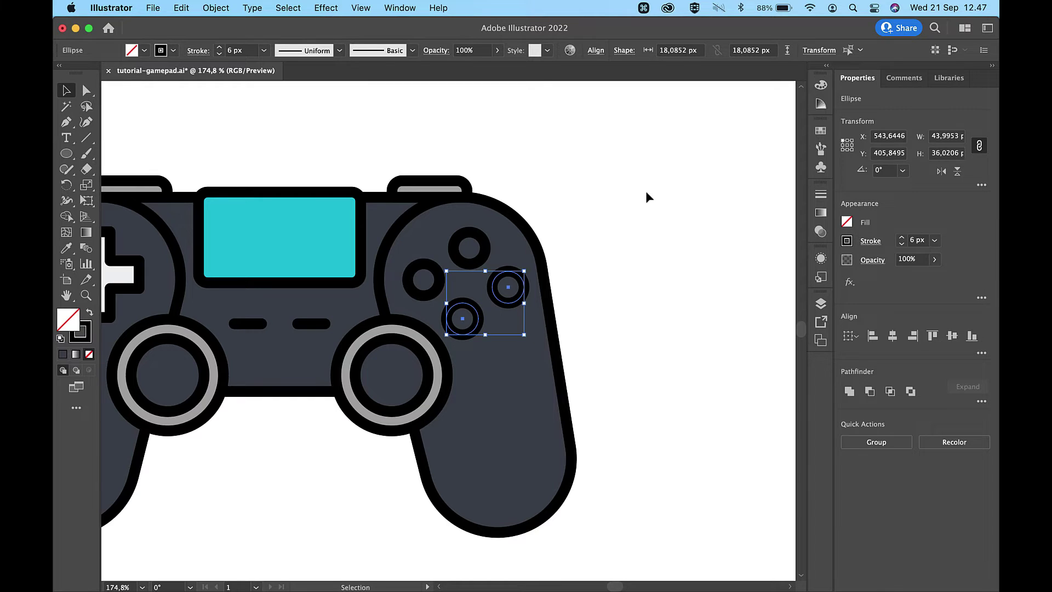
Select all four button circles, move them 2 px left and 5 px up within the right grip, and deselect them
{"action": "scroll", "coordinate": [647, 194], "scroll_direction": "up", "scroll_amount": 5}
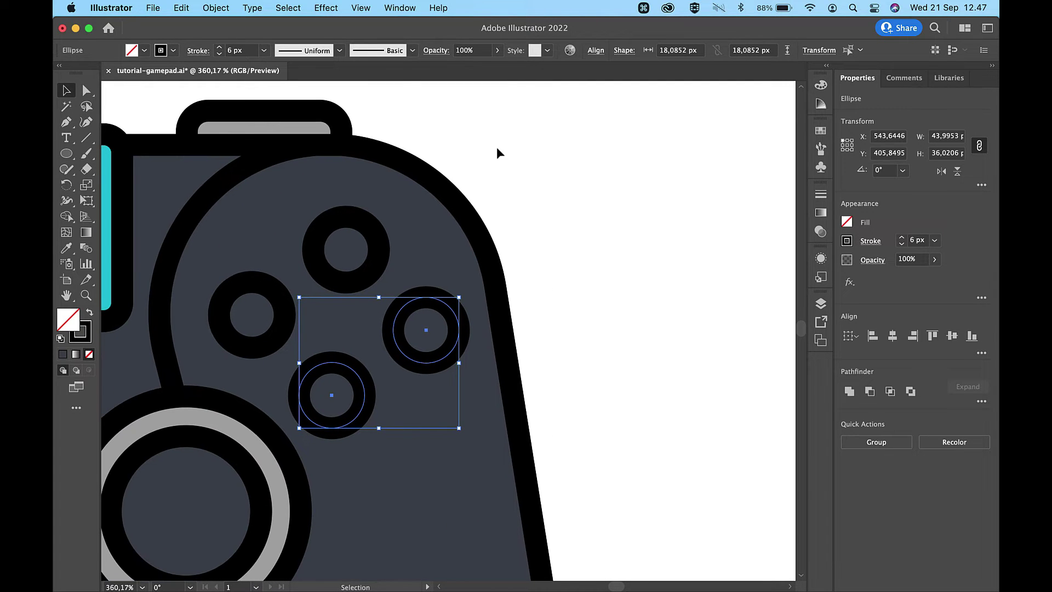
{"action": "left_click", "coordinate": [318, 239], "text": "shift"}
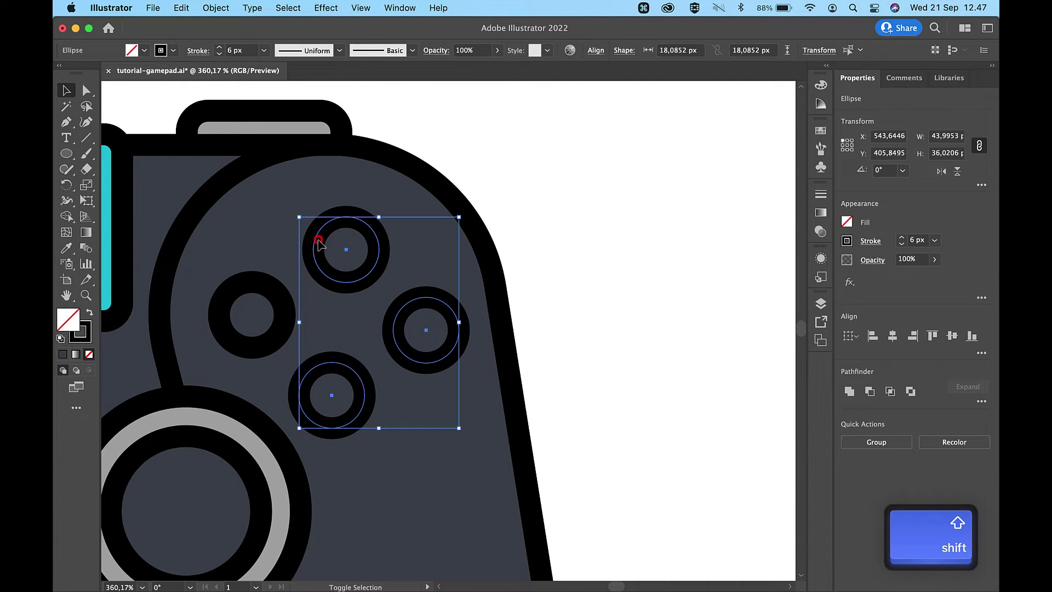
{"action": "left_click", "coordinate": [252, 284], "text": "shift"}
{"action": "key", "text": "Up"}
{"action": "key", "text": "Up"}
{"action": "key", "text": "Up"}
{"action": "key", "text": "Left"}
{"action": "key", "text": "Up"}
{"action": "key", "text": "Left"}
{"action": "key", "text": "Up"}
{"action": "key", "text": "Up"}
{"action": "key", "text": "Left"}
{"action": "key", "text": "Up"}
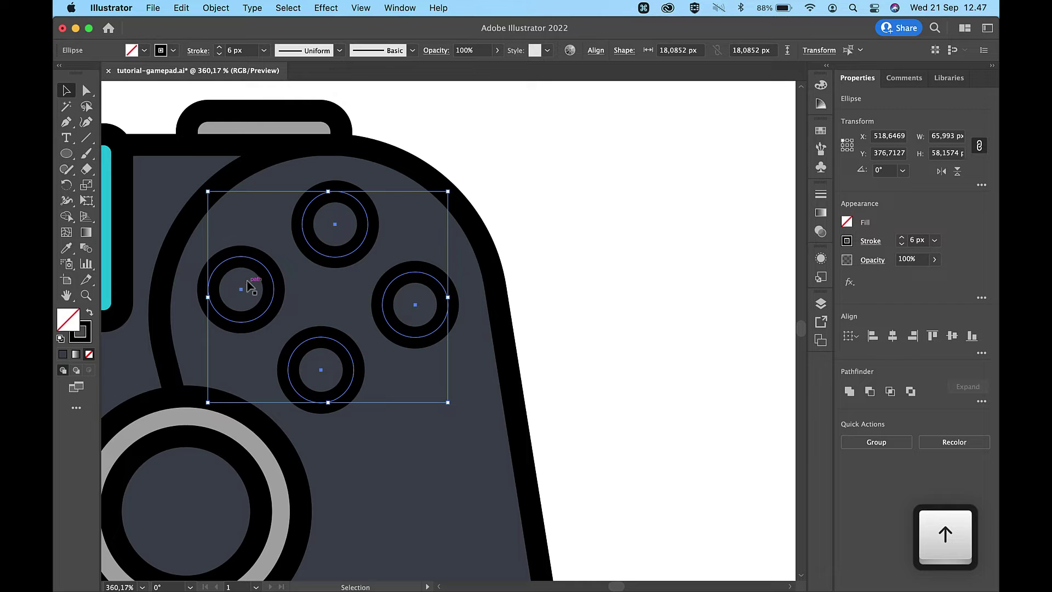
{"action": "key", "text": "Down"}
{"action": "key", "text": "Down"}
{"action": "key", "text": "Right"}
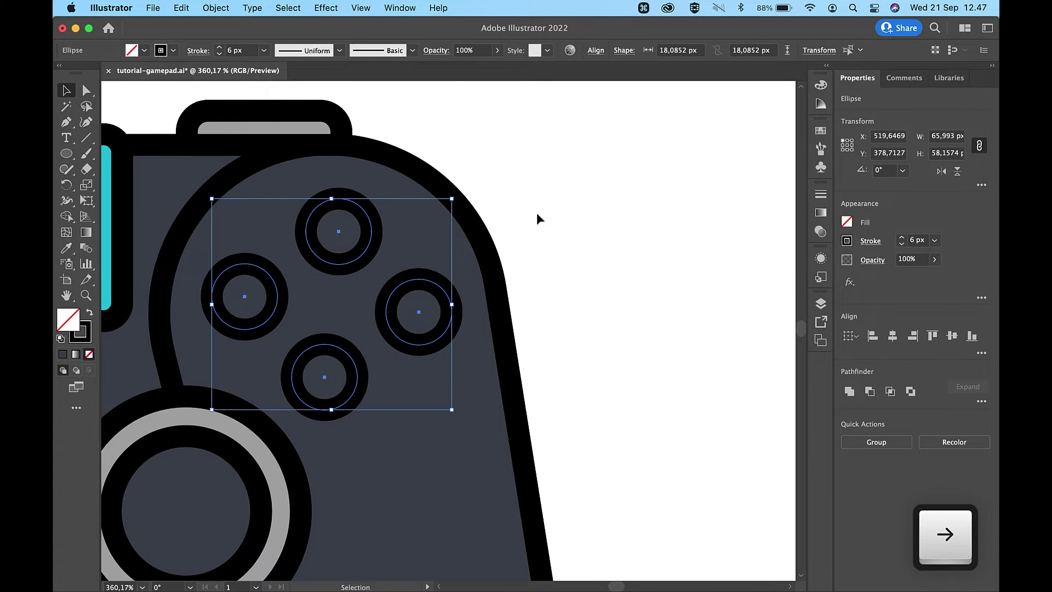
{"action": "left_click", "coordinate": [585, 201]}
Apply the yellow #FFEB3B swatch's fill and stroke to the top face button with the Eyedropper
{"action": "scroll", "coordinate": [584, 202], "scroll_direction": "down", "scroll_amount": 10}
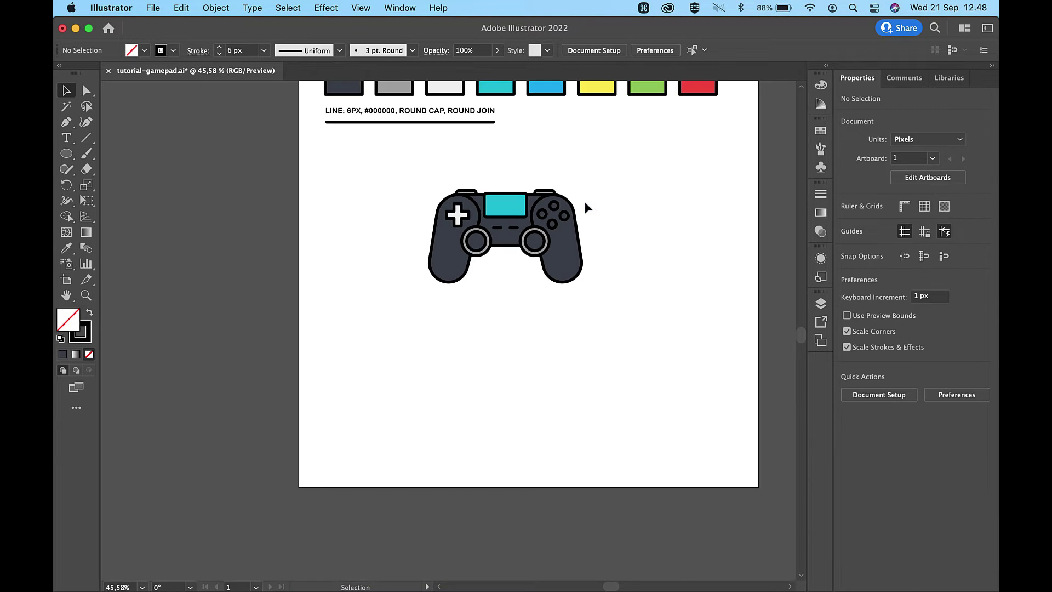
{"action": "scroll", "coordinate": [584, 202], "scroll_direction": "up", "scroll_amount": 3}
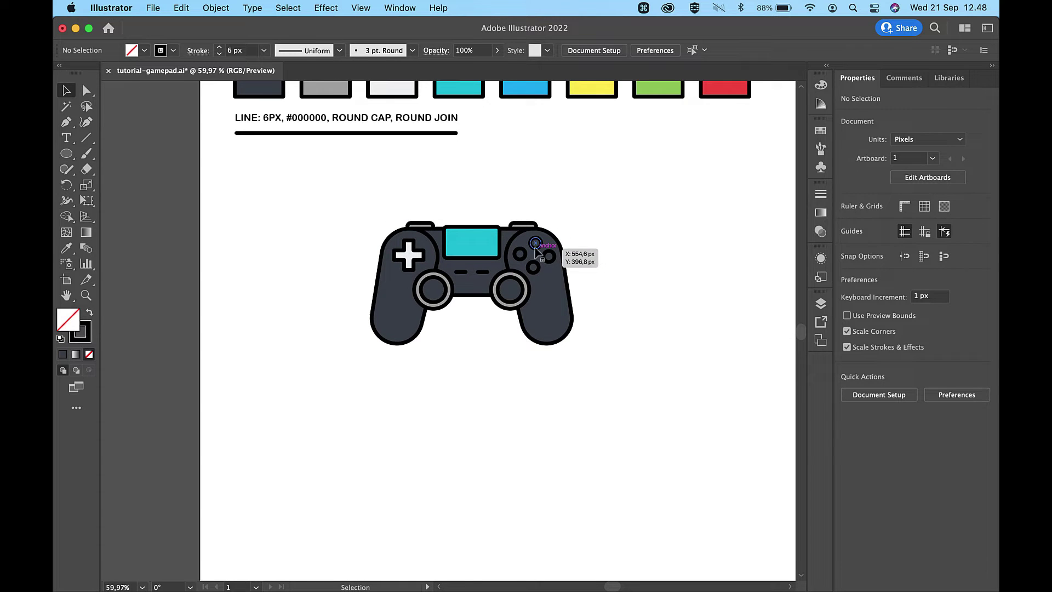
{"action": "left_click", "coordinate": [536, 245]}
{"action": "scroll", "coordinate": [536, 247], "scroll_direction": "up", "scroll_amount": 2}
{"action": "key", "text": "i"}
{"action": "left_click", "coordinate": [572, 116]}
{"action": "key", "text": "v"}
Apply the blue #04A9F4 swatch to the left face button and the green #8BC34A swatch to the bottom one with the Eyedropper
{"action": "left_click", "coordinate": [511, 292]}
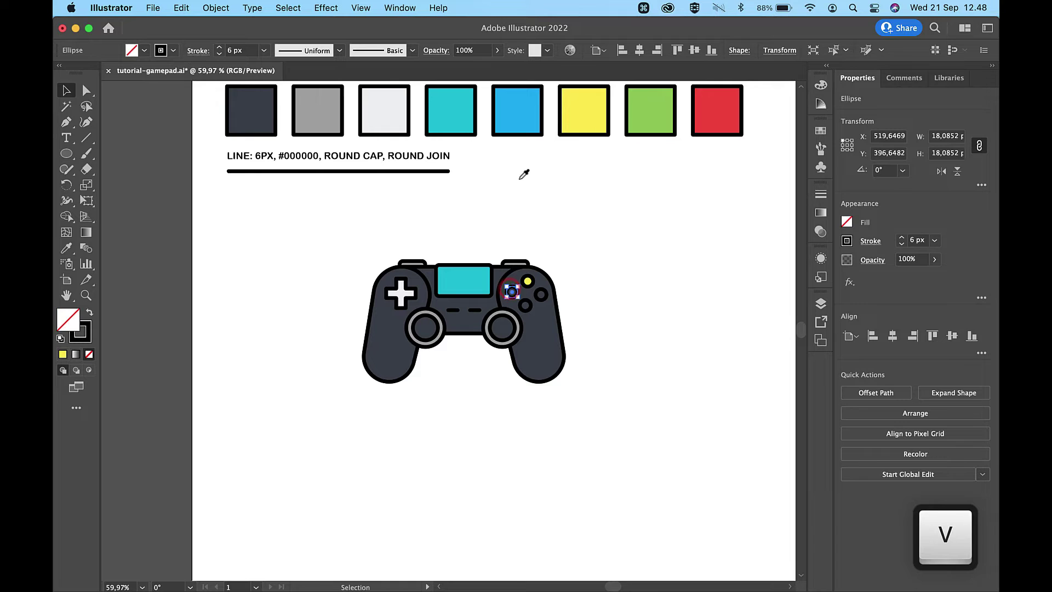
{"action": "key", "text": "i"}
{"action": "left_click", "coordinate": [520, 110]}
{"action": "key", "text": "v"}
{"action": "left_click", "coordinate": [526, 306]}
{"action": "key", "text": "i"}
{"action": "left_click", "coordinate": [662, 112]}
{"action": "key", "text": "v"}
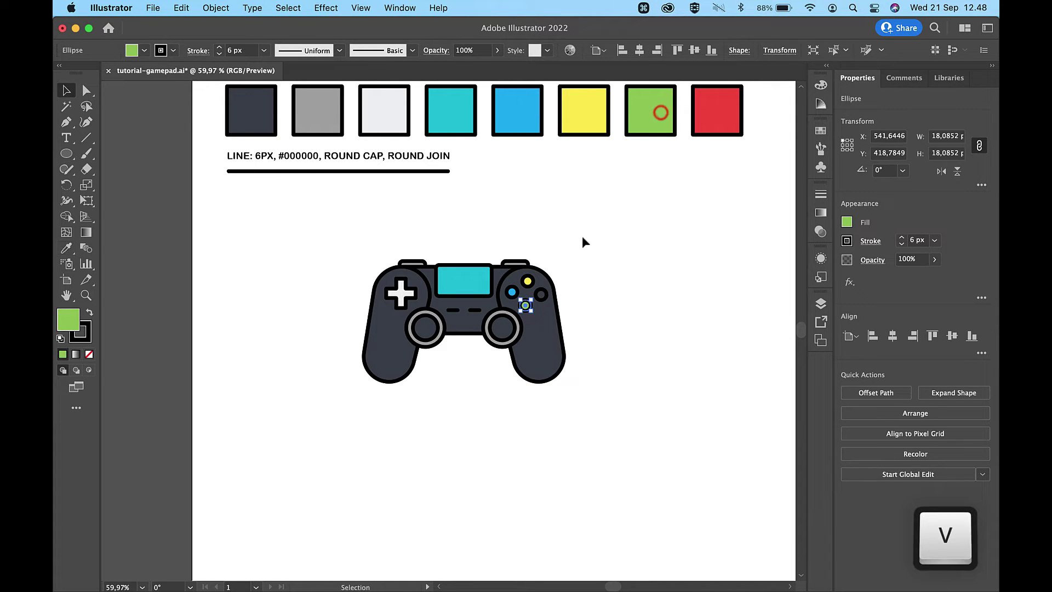
Apply the red swatch's fill and stroke to the right face button with the Eyedropper, and deselect it
{"action": "left_click", "coordinate": [541, 295]}
{"action": "key", "text": "i"}
{"action": "left_click", "coordinate": [712, 112]}
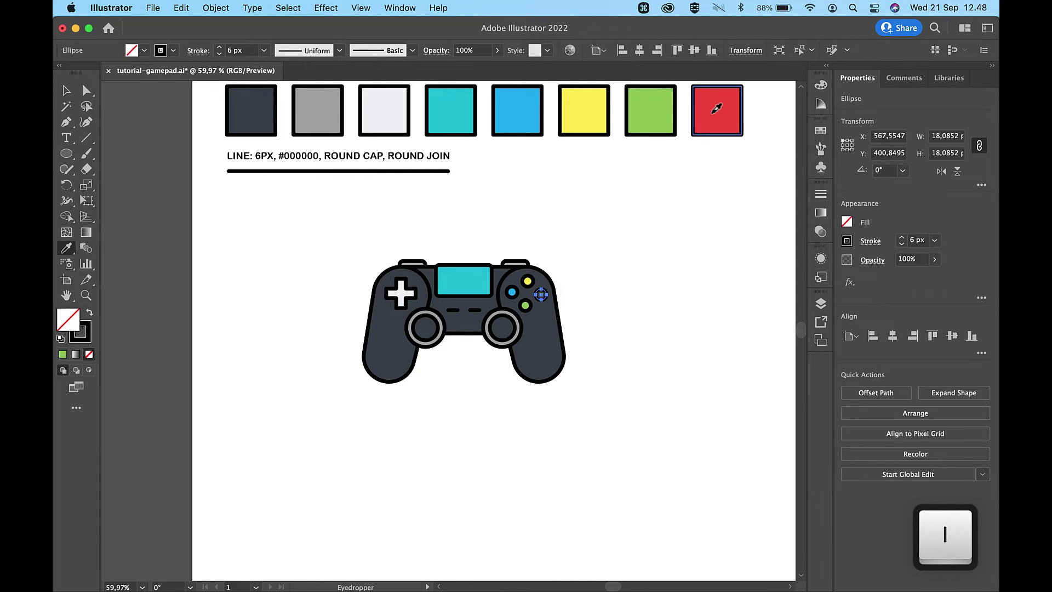
{"action": "key", "text": "v"}
{"action": "left_click", "coordinate": [678, 251]}
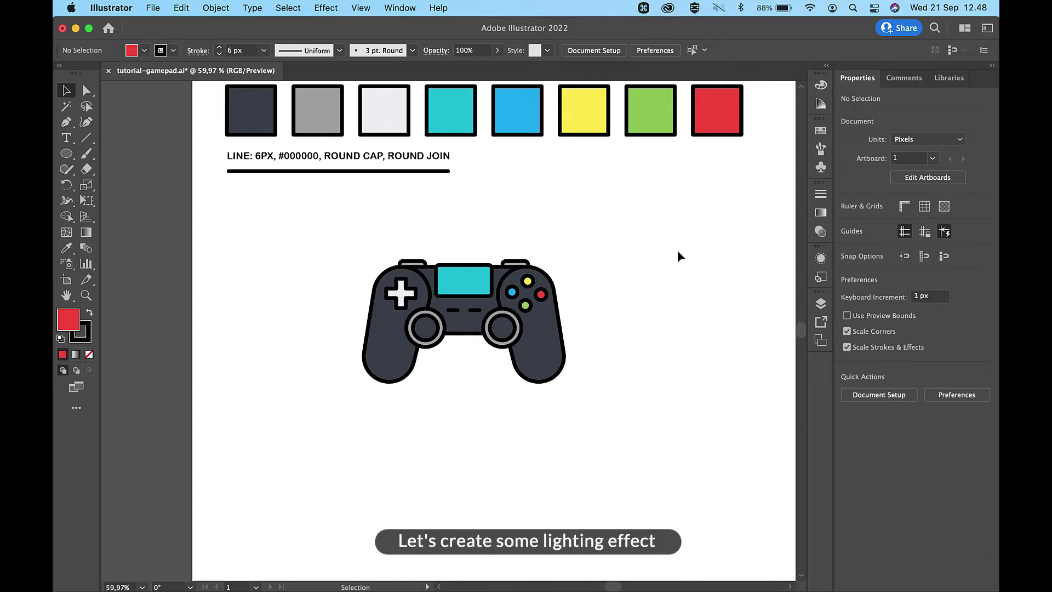
{"action": "scroll", "coordinate": [598, 251], "scroll_direction": "up", "scroll_amount": 3}
{"action": "left_click", "coordinate": [411, 241]}
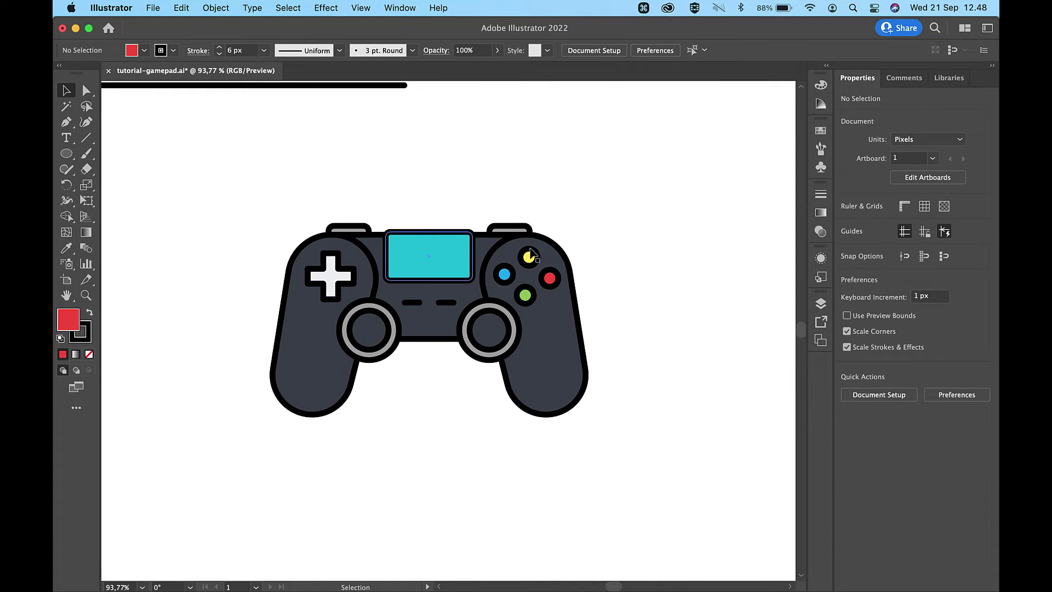
Create an inner copy of the cyan touchpad rectangle with Offset Path at -6 px
{"action": "left_click", "coordinate": [215, 7]}
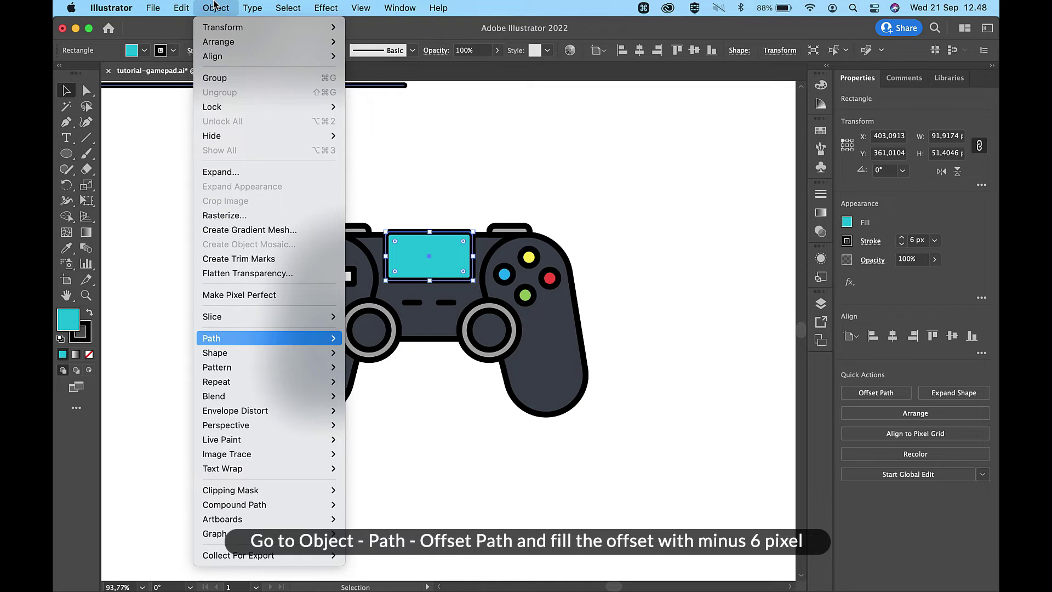
{"action": "mouse_move", "coordinate": [263, 338]}
{"action": "left_click", "coordinate": [380, 390]}
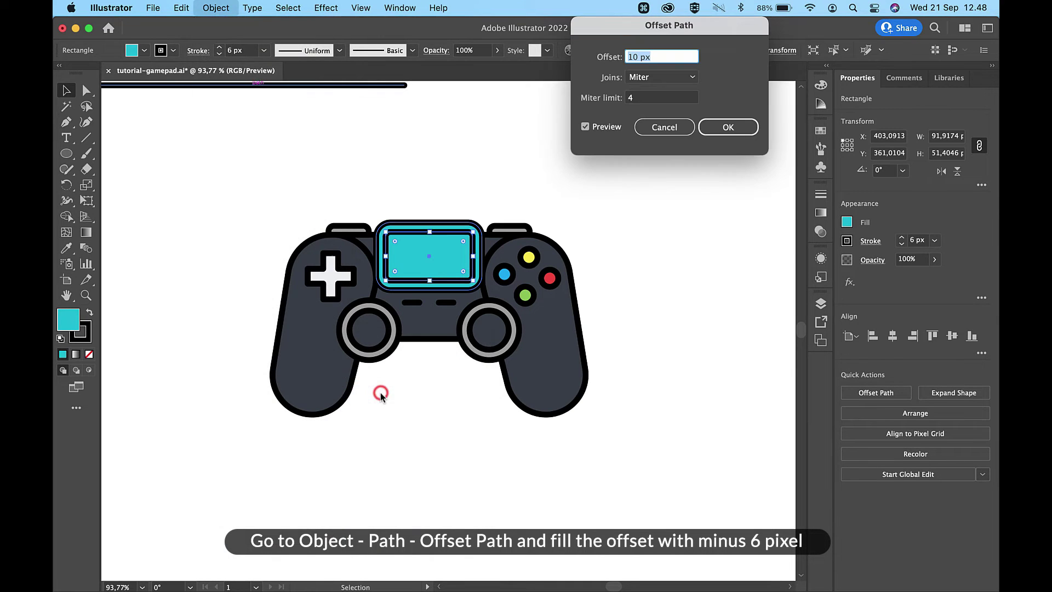
{"action": "type", "text": "-6"}
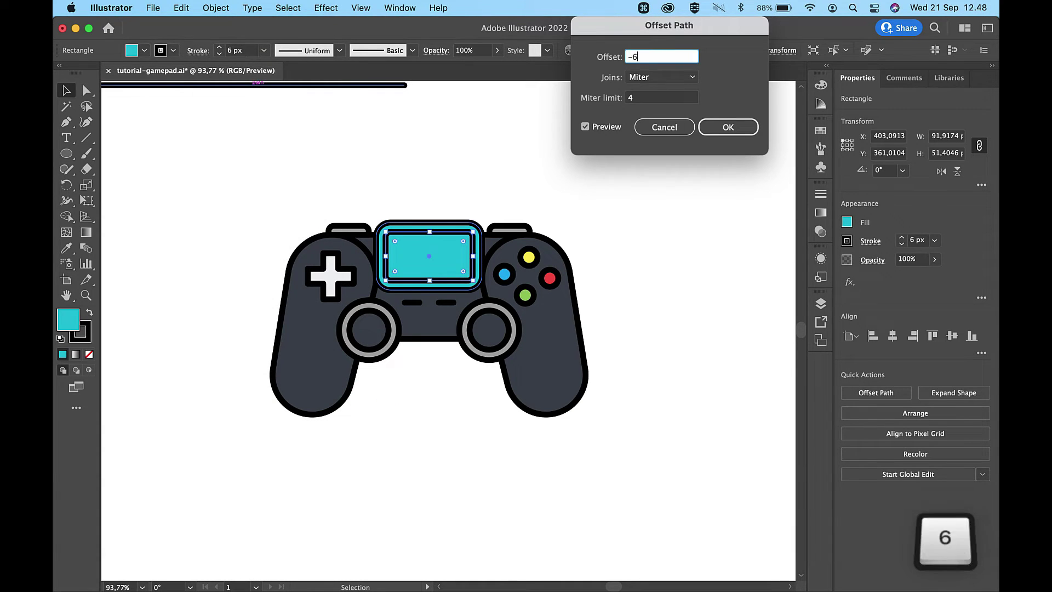
{"action": "key", "text": "Return"}
Remove the inner touchpad rectangle's fill and set its stroke colour to white #FFFFFF
{"action": "scroll", "coordinate": [469, 208], "scroll_direction": "up", "scroll_amount": 10}
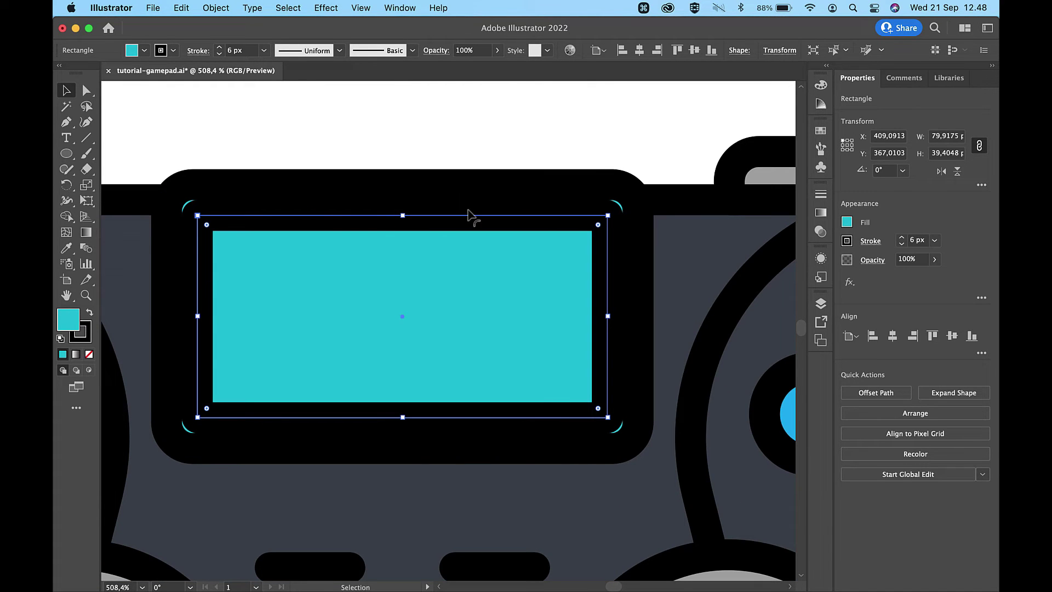
{"action": "left_click", "coordinate": [90, 354]}
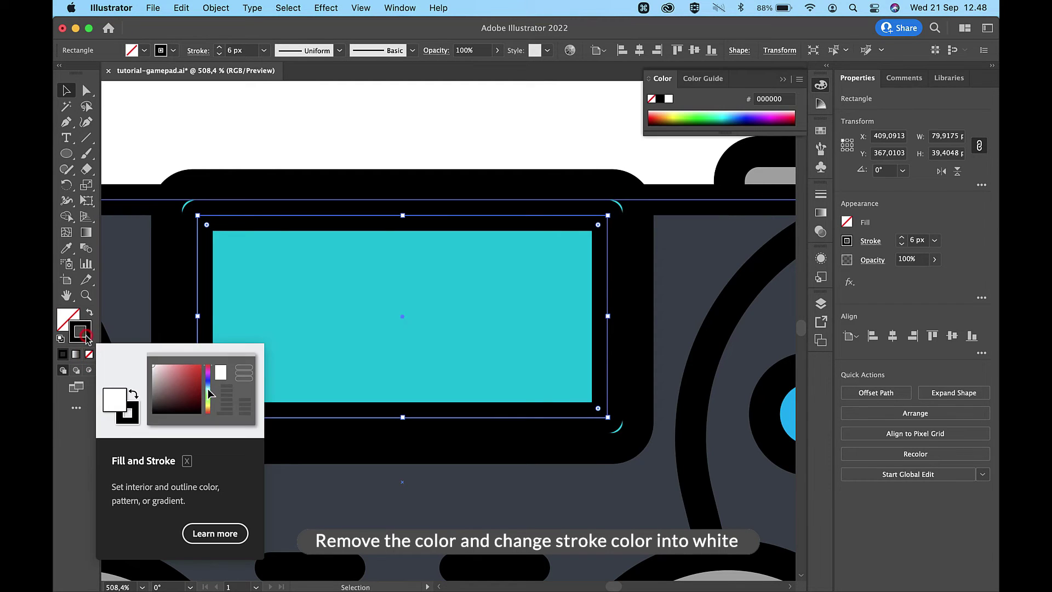
{"action": "double_click", "coordinate": [81, 332]}
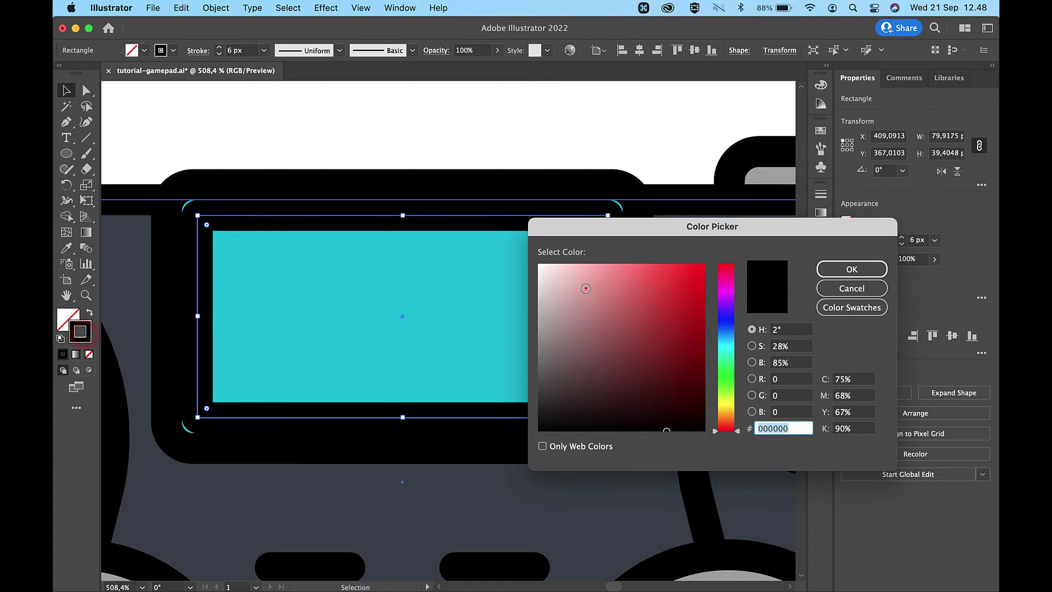
{"action": "type", "text": "ffffff"}
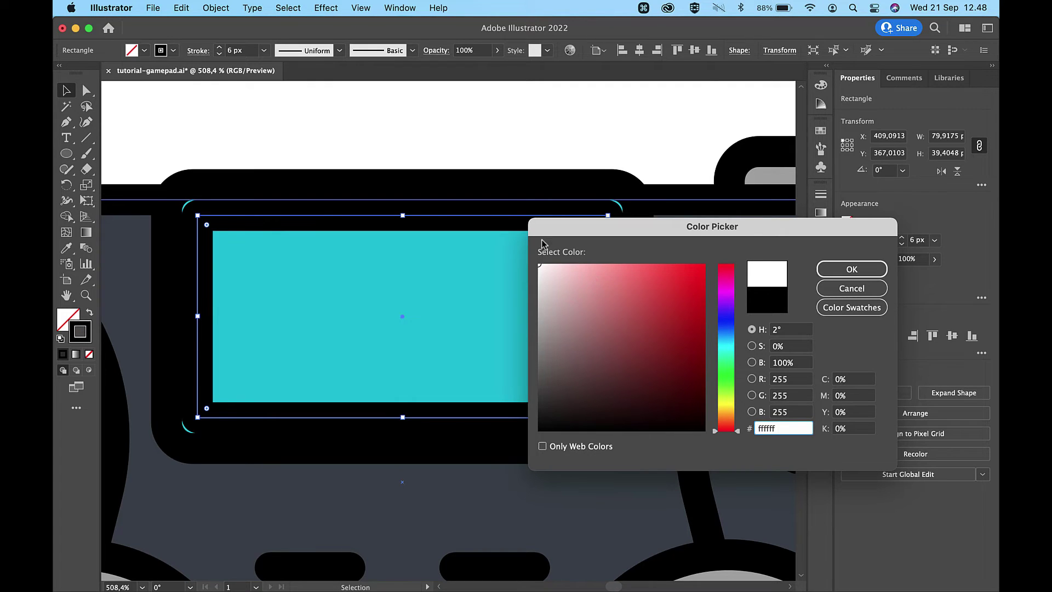
{"action": "left_click", "coordinate": [834, 269]}
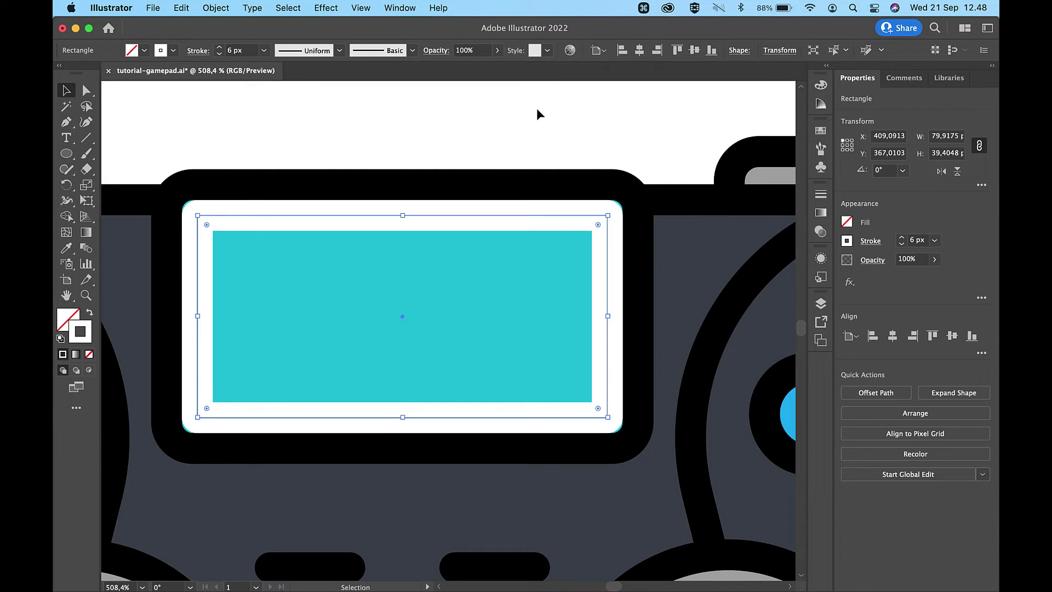
Add one anchor point on the white outline's left edge and three along its top edge with the Add Anchor Point tool
{"action": "scroll", "coordinate": [537, 108], "scroll_direction": "down", "scroll_amount": 3}
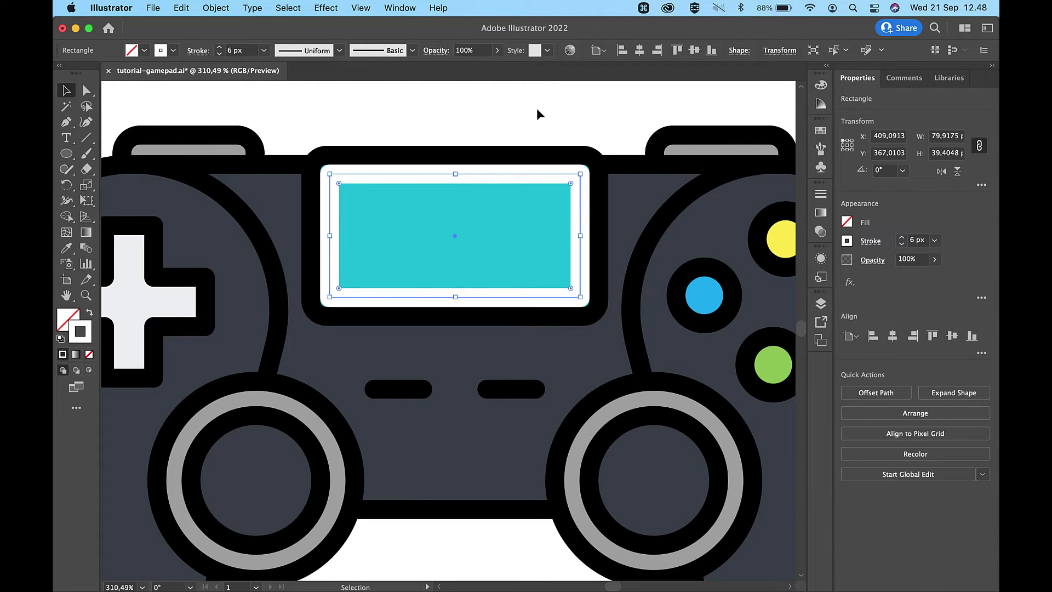
{"action": "scroll", "coordinate": [537, 114], "scroll_direction": "up", "scroll_amount": 2}
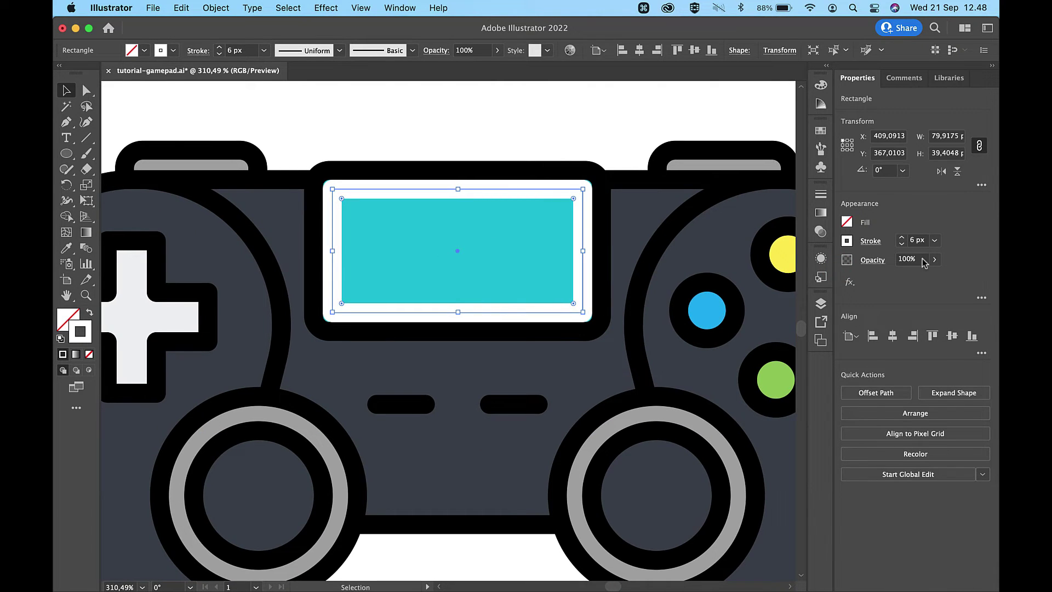
{"action": "left_click_drag", "start_coordinate": [66, 121], "coordinate": [108, 136]}
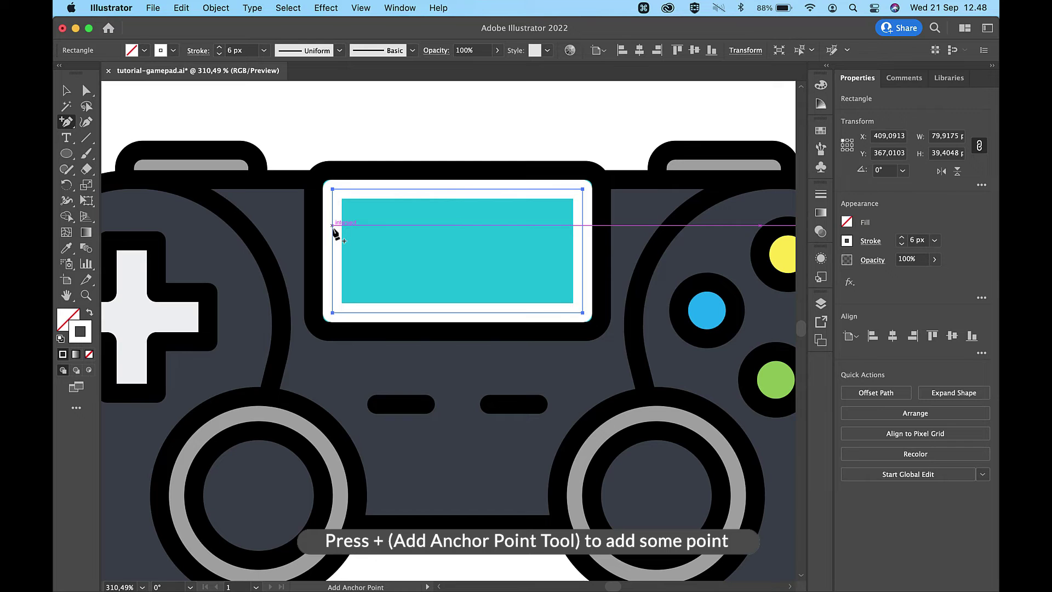
{"action": "left_click", "coordinate": [333, 225]}
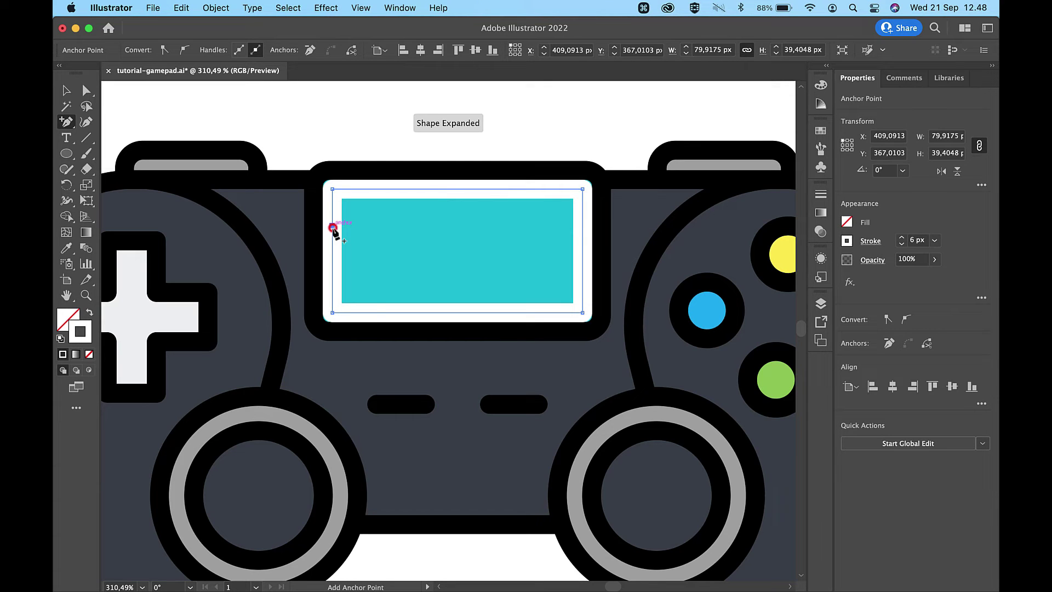
{"action": "left_click", "coordinate": [395, 189]}
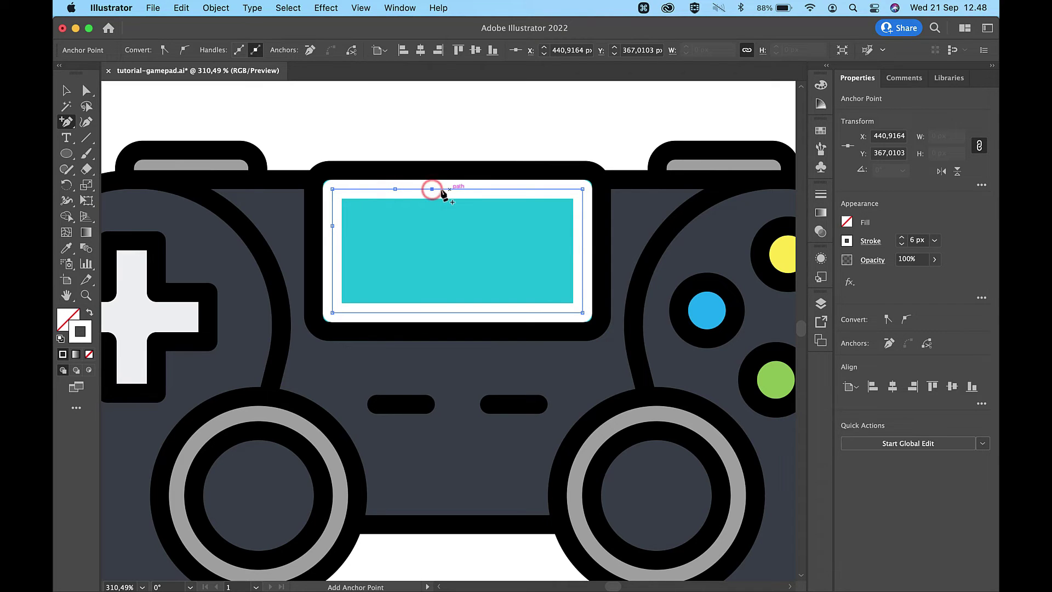
{"action": "left_click", "coordinate": [449, 189], "text": "shift"}
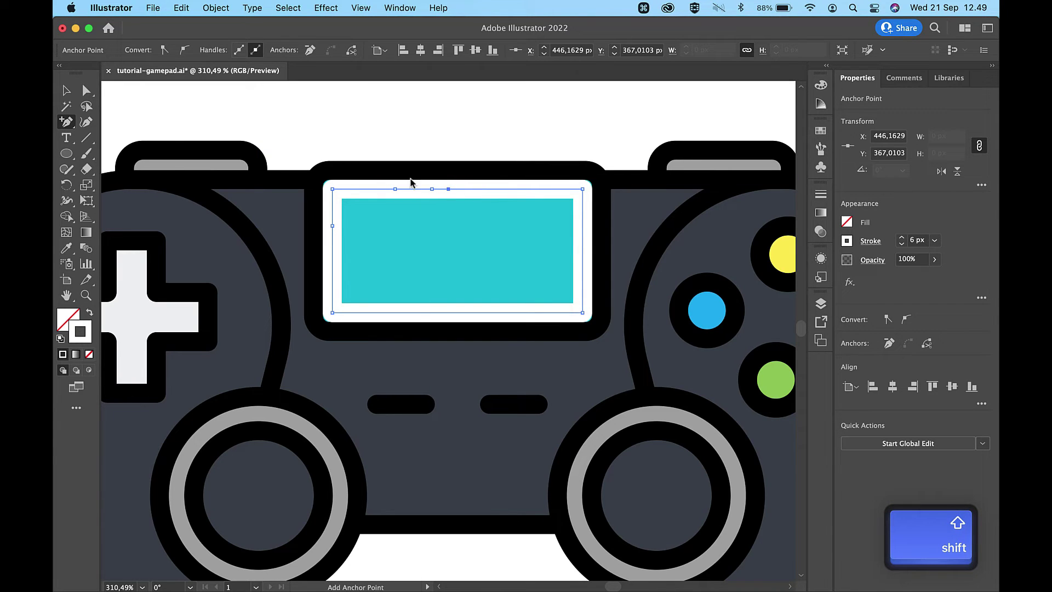
{"action": "left_click", "coordinate": [66, 90]}
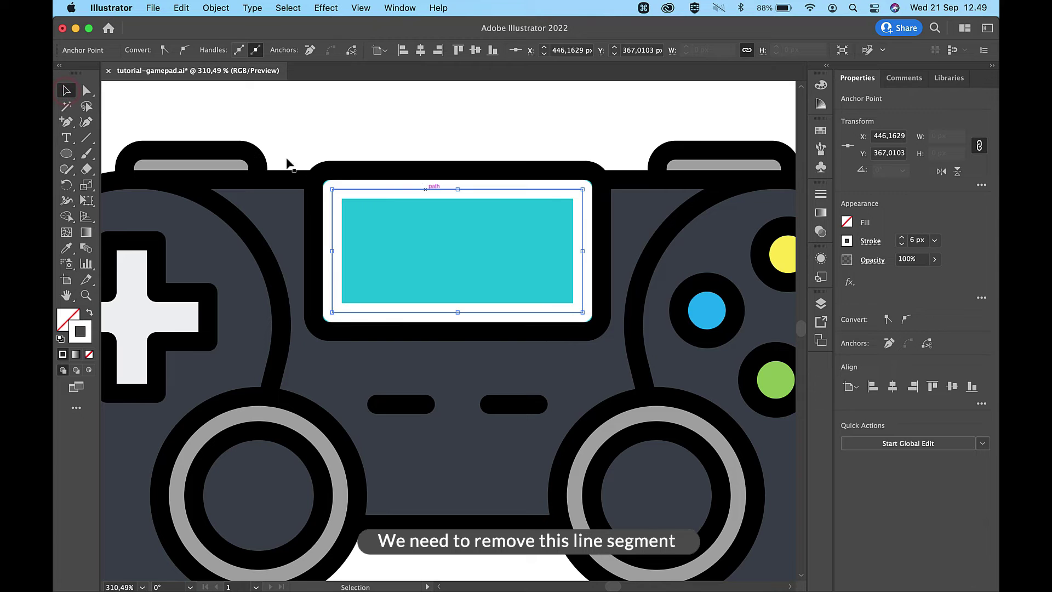
{"action": "left_click", "coordinate": [390, 189]}
{"action": "key", "text": "shift+Up"}
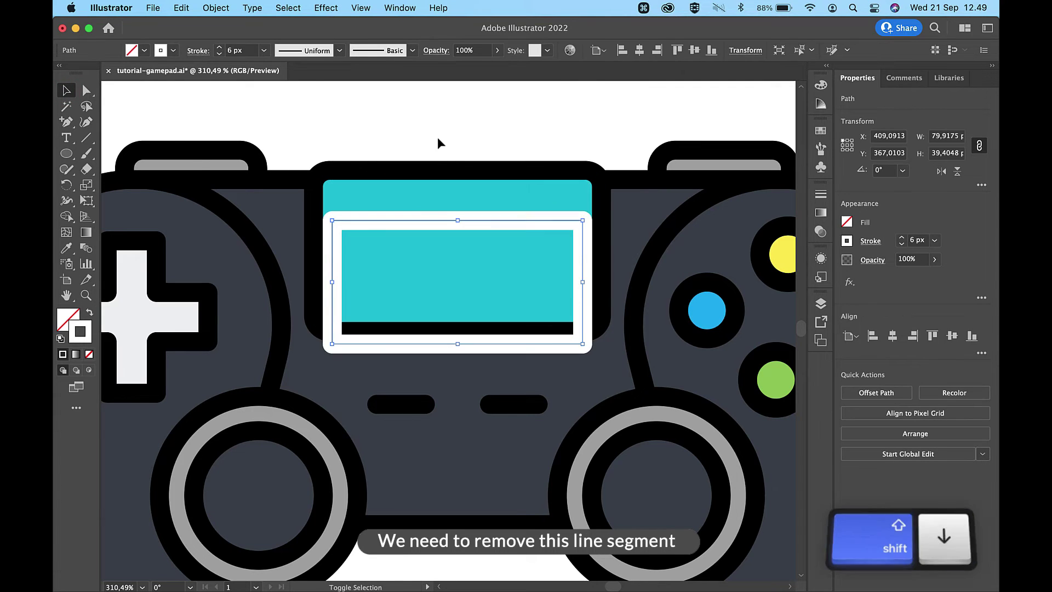
{"action": "left_click", "coordinate": [428, 239]}
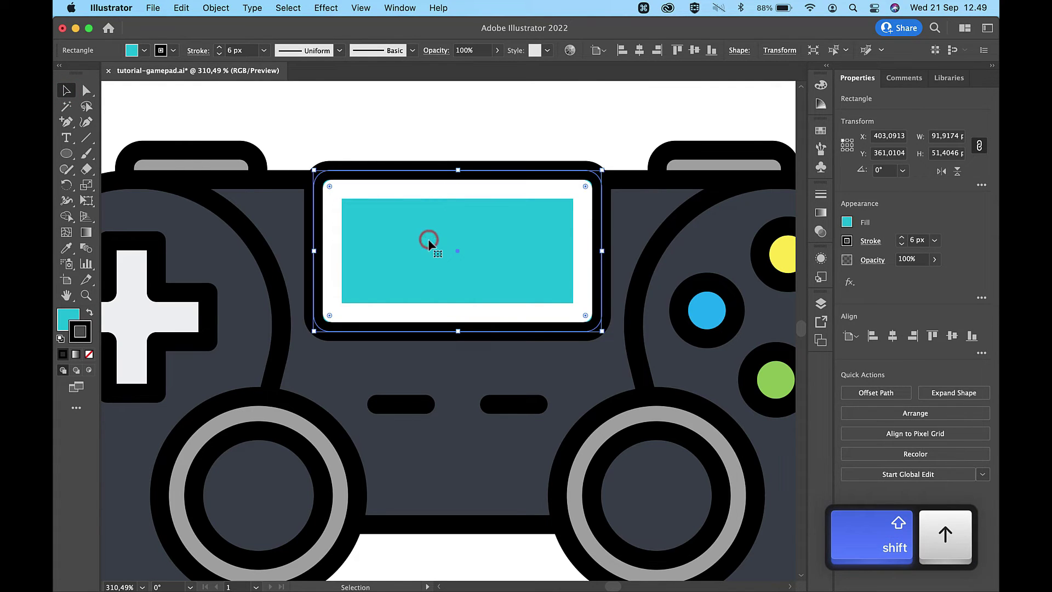
Delete the white outline's top-edge segment between the first two added points, using the Anchor Point tool
{"action": "left_click", "coordinate": [371, 190]}
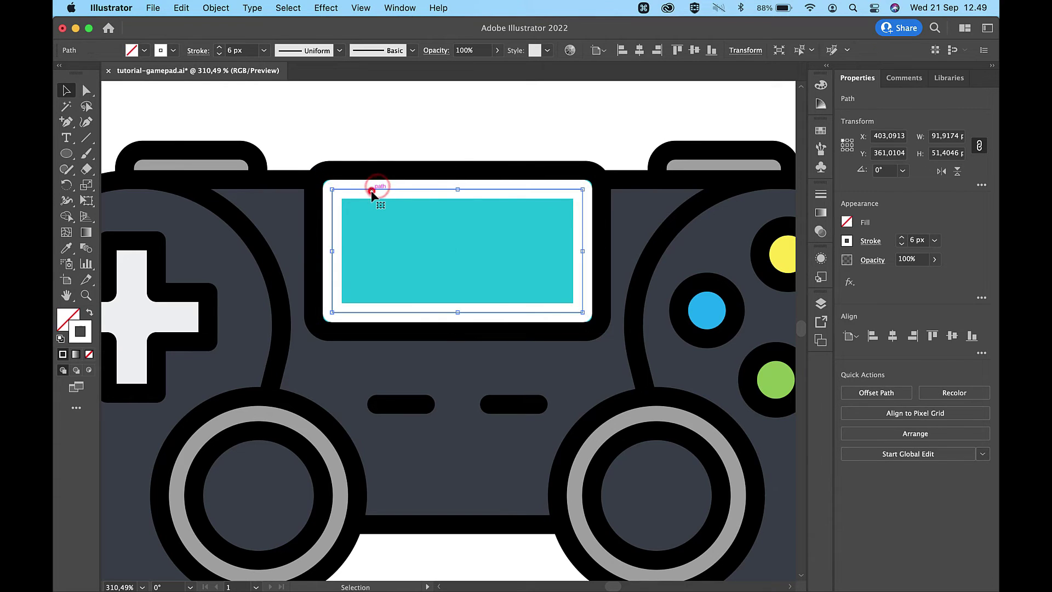
{"action": "scroll", "coordinate": [370, 190], "scroll_direction": "up", "scroll_amount": 3}
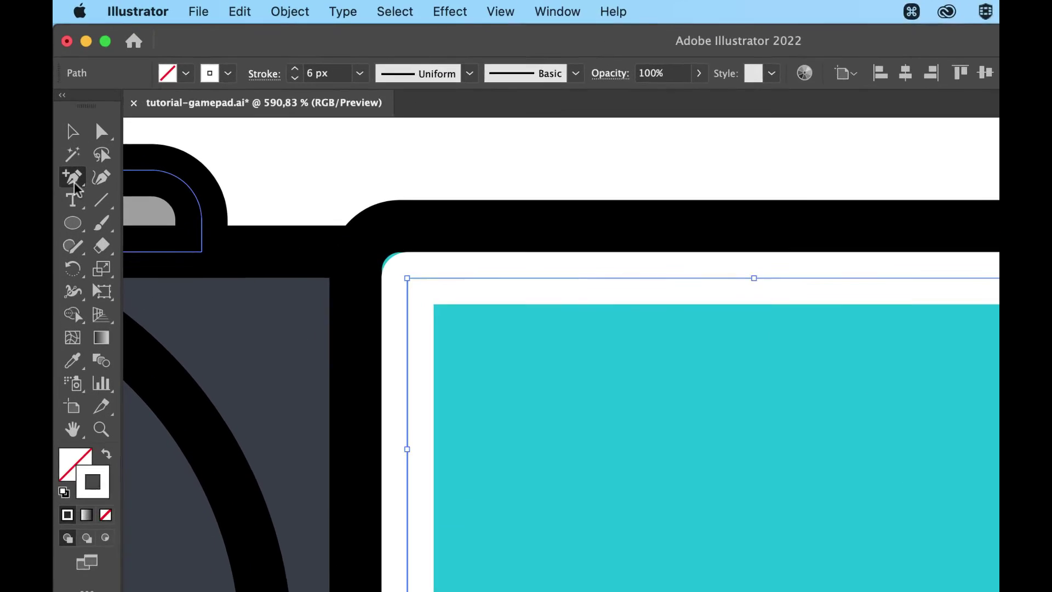
{"action": "left_click", "coordinate": [66, 124]}
{"action": "left_click", "coordinate": [78, 208]}
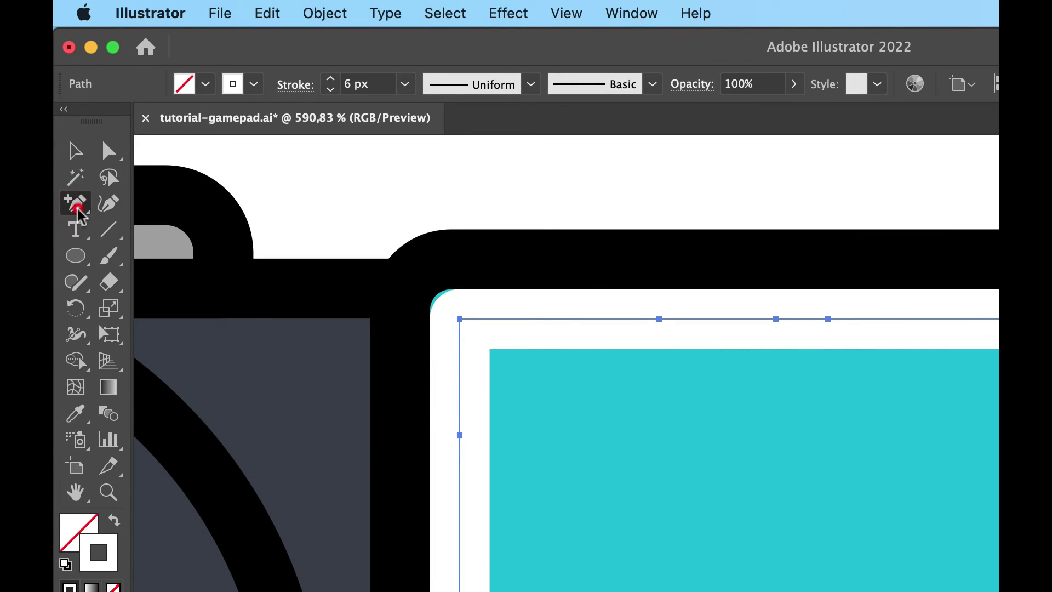
{"action": "left_click", "coordinate": [180, 283]}
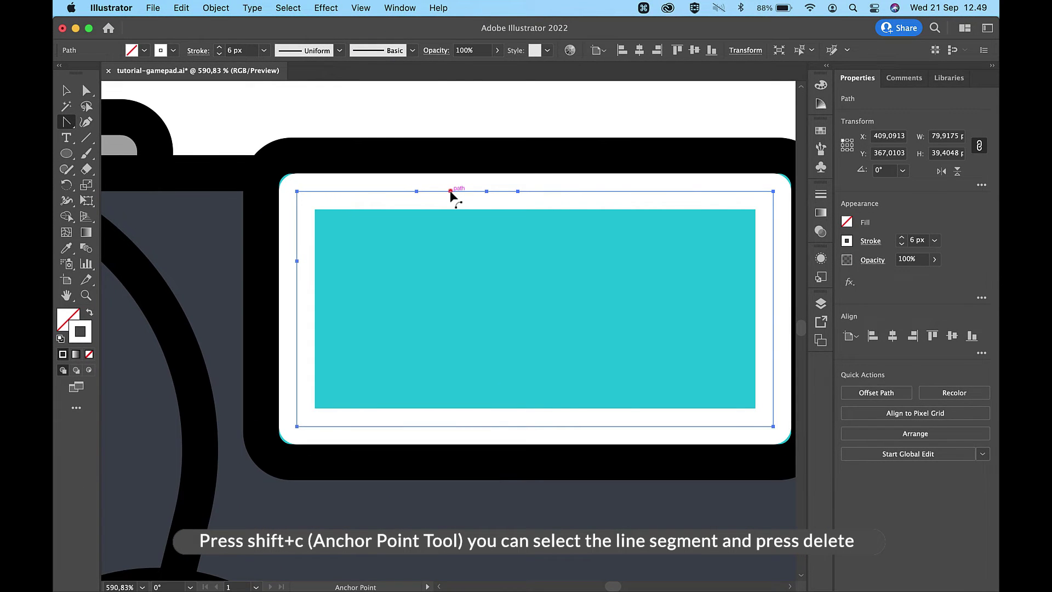
{"action": "left_click", "coordinate": [449, 190]}
{"action": "key", "text": "BackSpace"}
{"action": "key", "text": "v"}
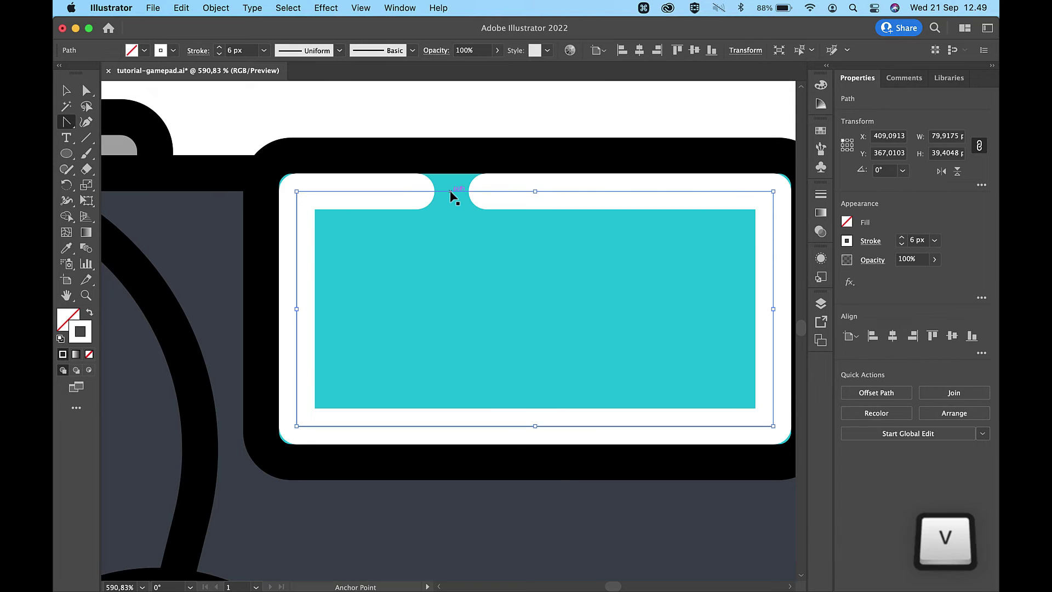
Delete the white outline's lower-left, upper-right and lower-right corner points with Direct Selection, leaving a corner highlight and a short dash
{"action": "key", "text": "a"}
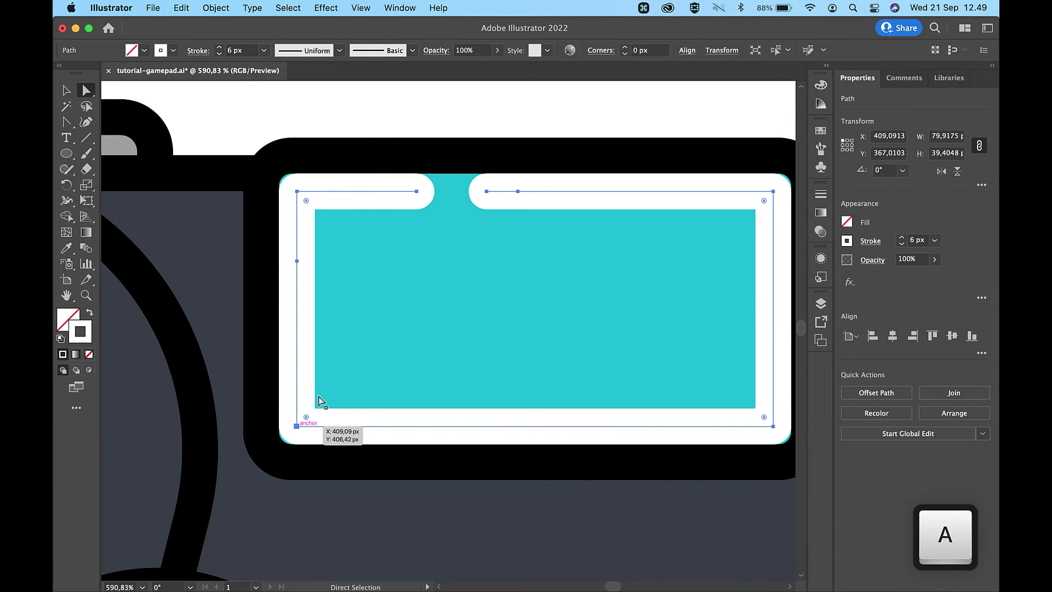
{"action": "left_click", "coordinate": [297, 429]}
{"action": "key", "text": "BackSpace"}
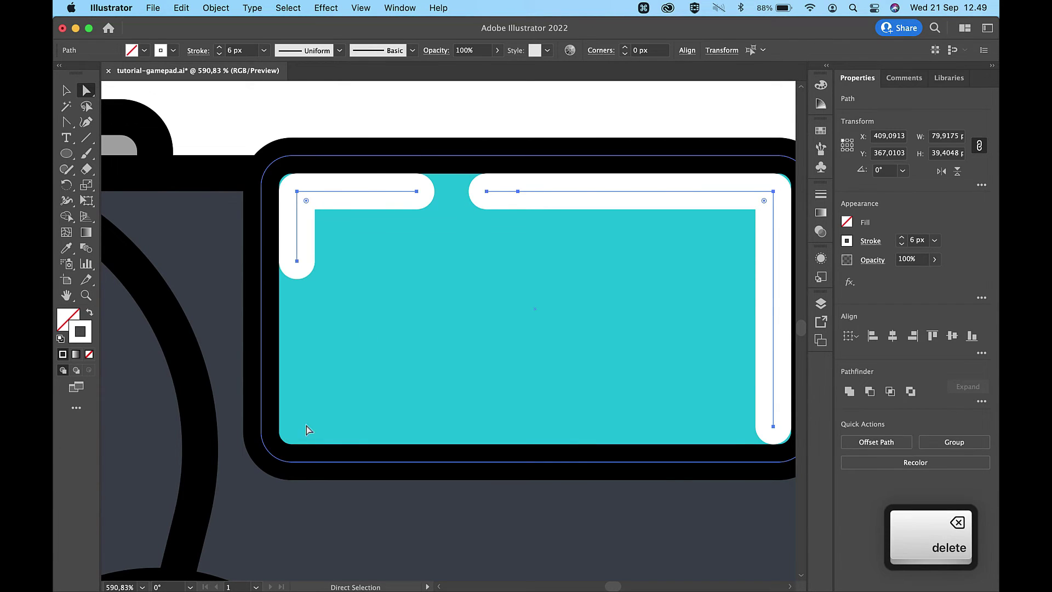
{"action": "left_click", "coordinate": [773, 191]}
{"action": "key", "text": "BackSpace"}
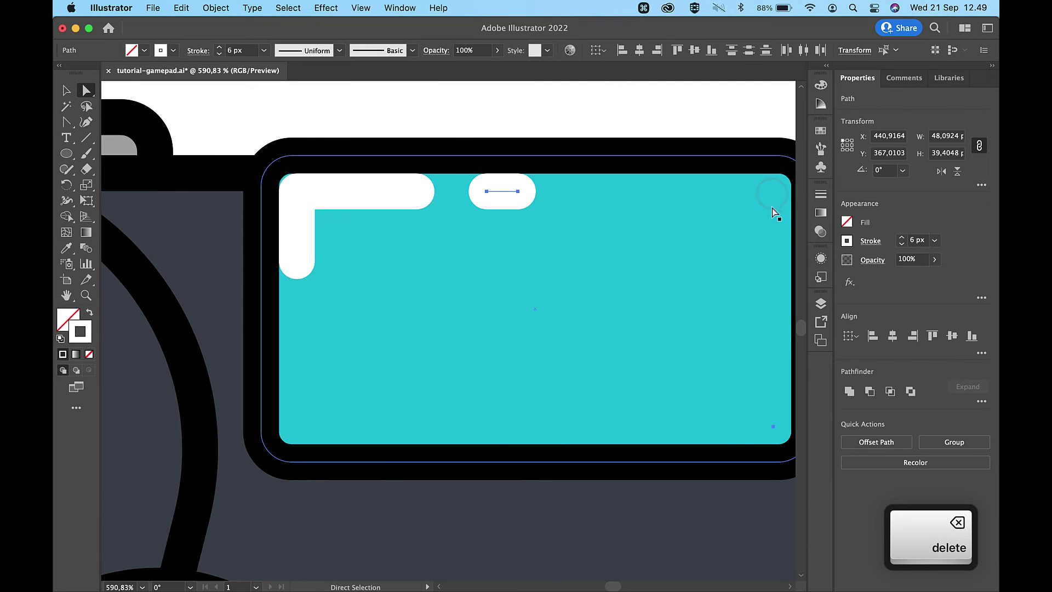
{"action": "left_click", "coordinate": [774, 426]}
{"action": "key", "text": "BackSpace"}
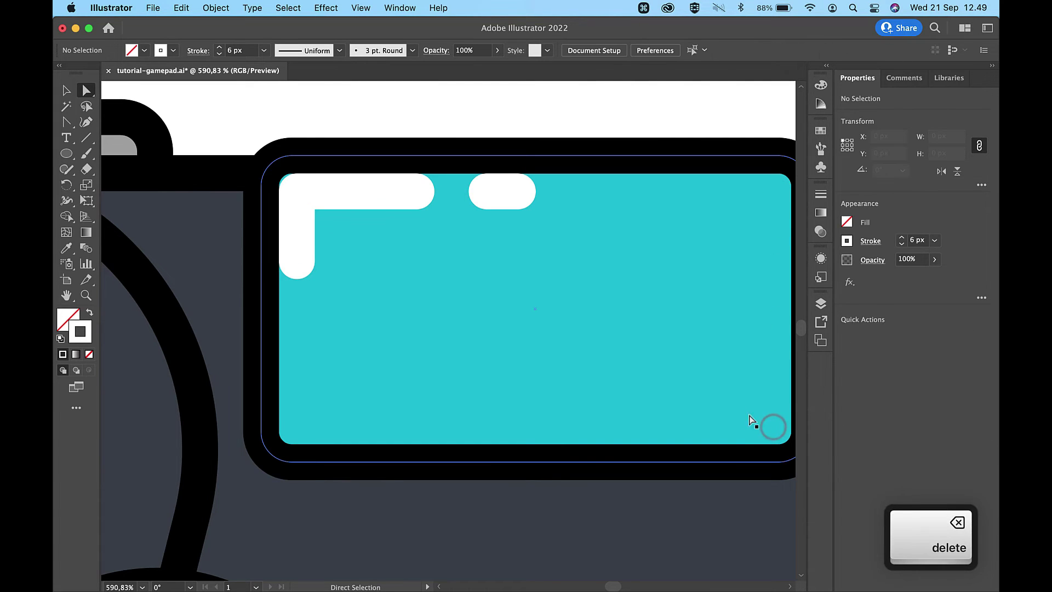
{"action": "key", "text": "v"}
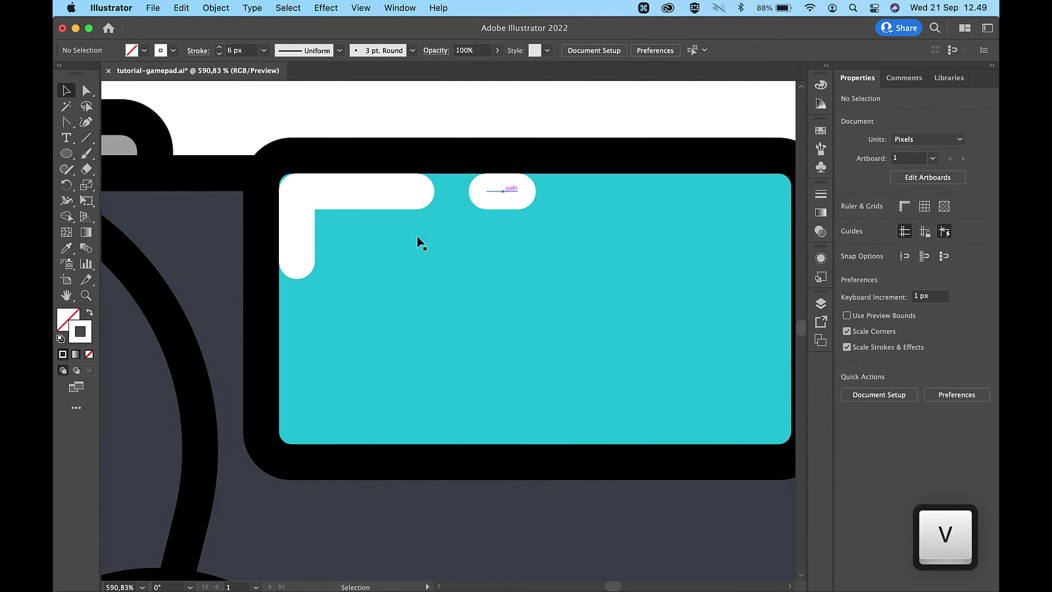
Select the white corner highlight and the short dash, set their opacity to 40%, and deselect them
{"action": "left_click", "coordinate": [334, 191]}
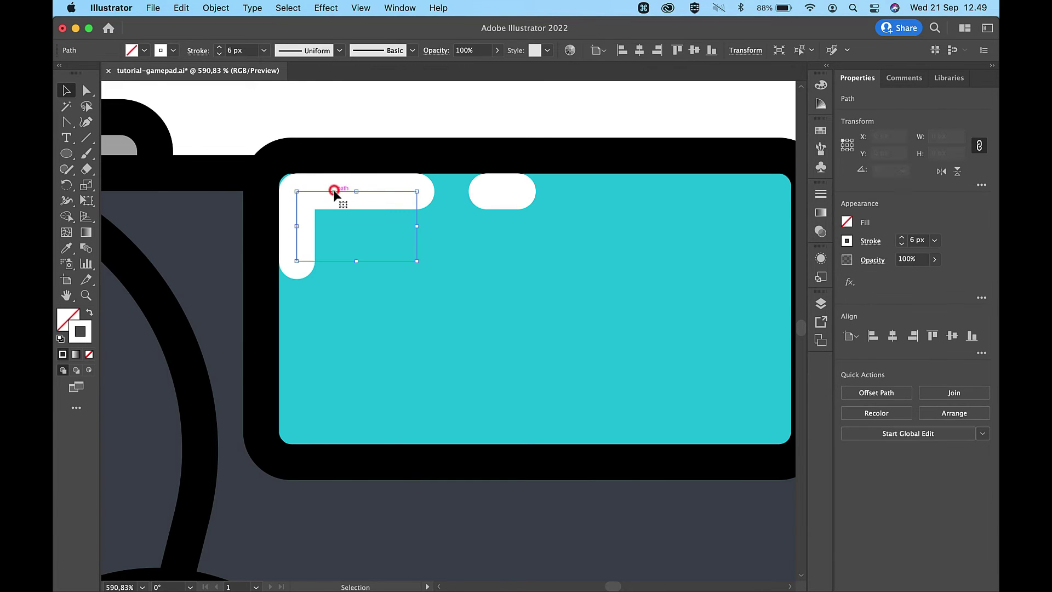
{"action": "left_click", "coordinate": [497, 198], "text": "shift"}
{"action": "scroll", "coordinate": [498, 197], "scroll_direction": "down", "scroll_amount": 3}
{"action": "scroll", "coordinate": [498, 198], "scroll_direction": "down", "scroll_amount": 1}
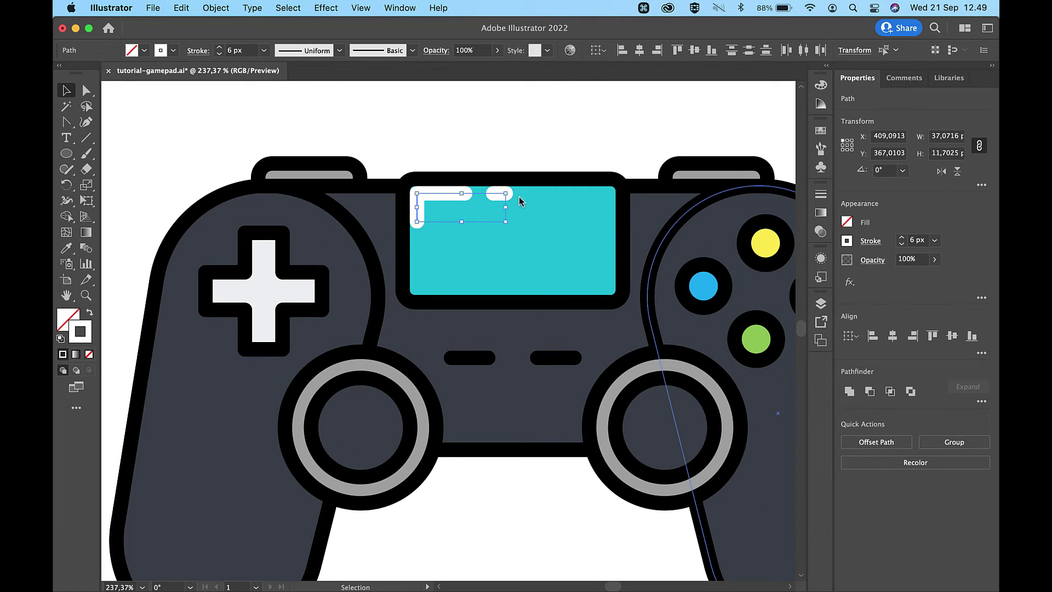
{"action": "double_click", "coordinate": [921, 260]}
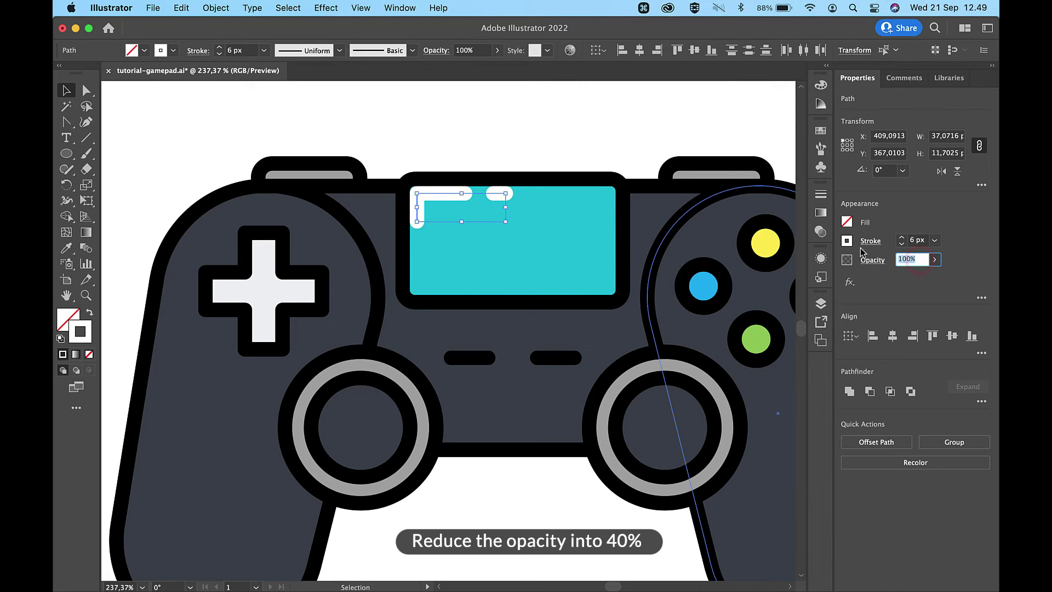
{"action": "type", "text": "5"}
{"action": "key", "text": "BackSpace"}
{"action": "type", "text": "40"}
{"action": "key", "text": "Return"}
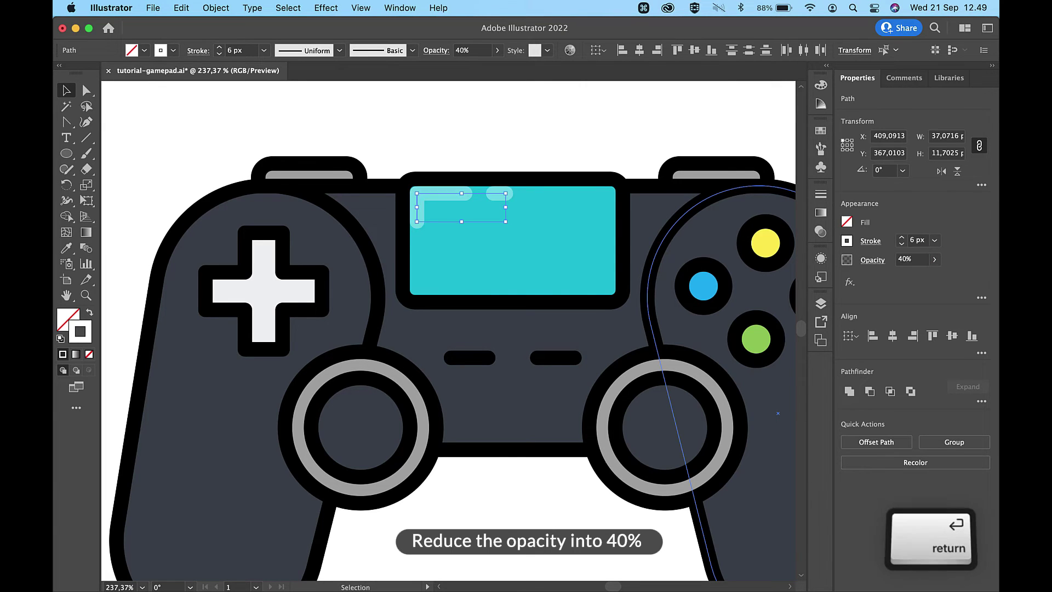
{"action": "left_click", "coordinate": [637, 148]}
Select the cyan touchpad rectangle again and make another inner copy with Offset Path at -6 px
{"action": "scroll", "coordinate": [616, 135], "scroll_direction": "down", "scroll_amount": 5}
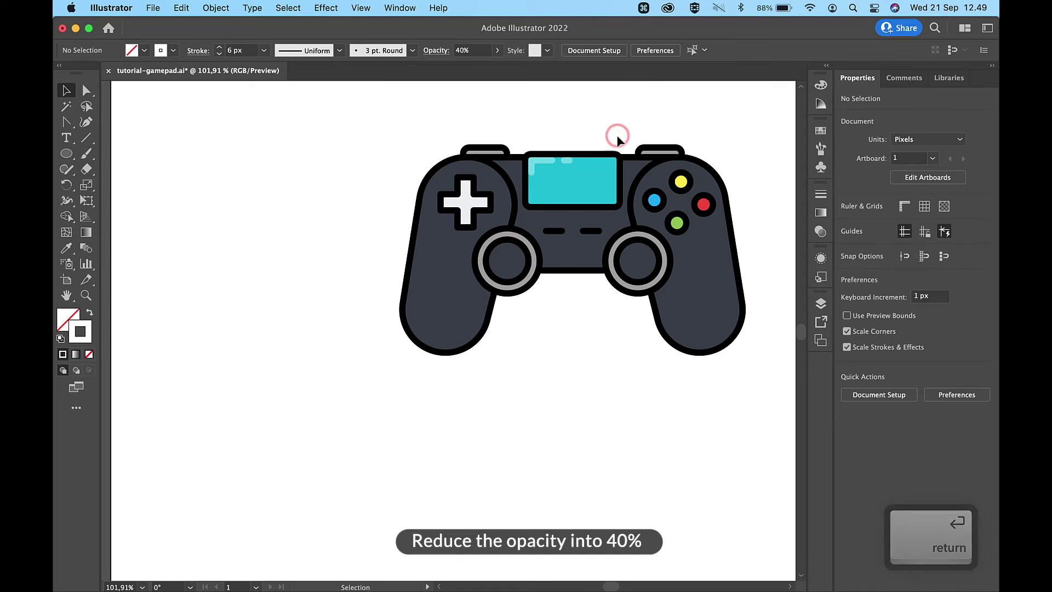
{"action": "left_click", "coordinate": [592, 192]}
{"action": "left_click", "coordinate": [217, 7]}
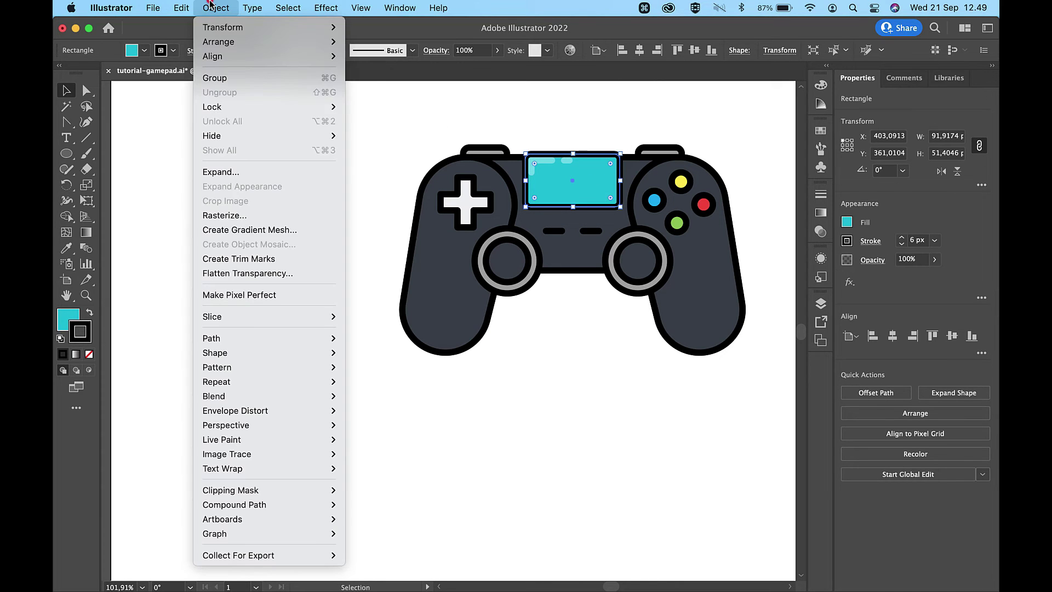
{"action": "mouse_move", "coordinate": [307, 338]}
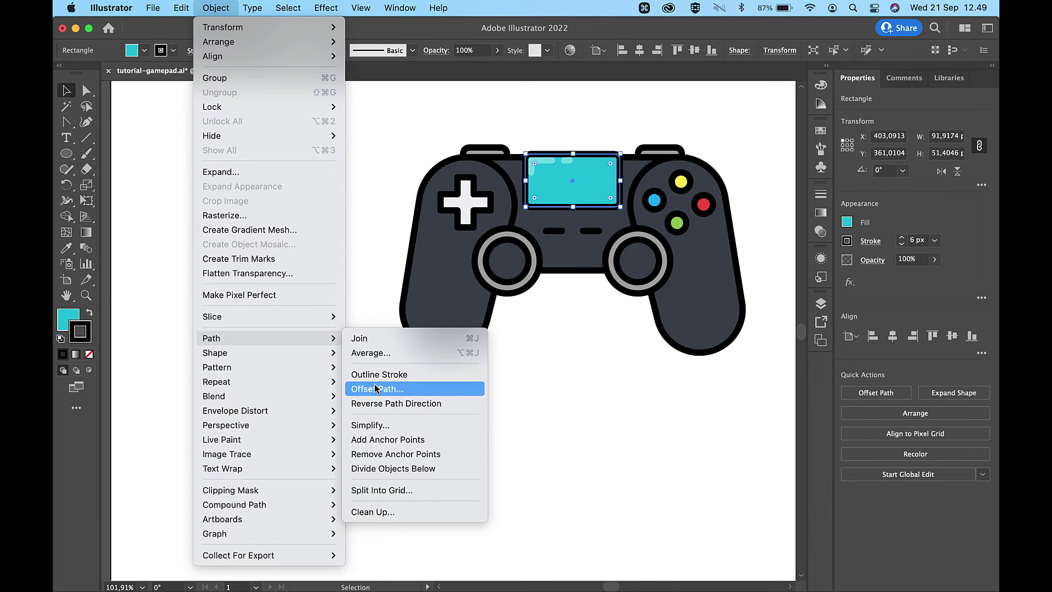
{"action": "left_click", "coordinate": [376, 388]}
{"action": "key", "text": "Return"}
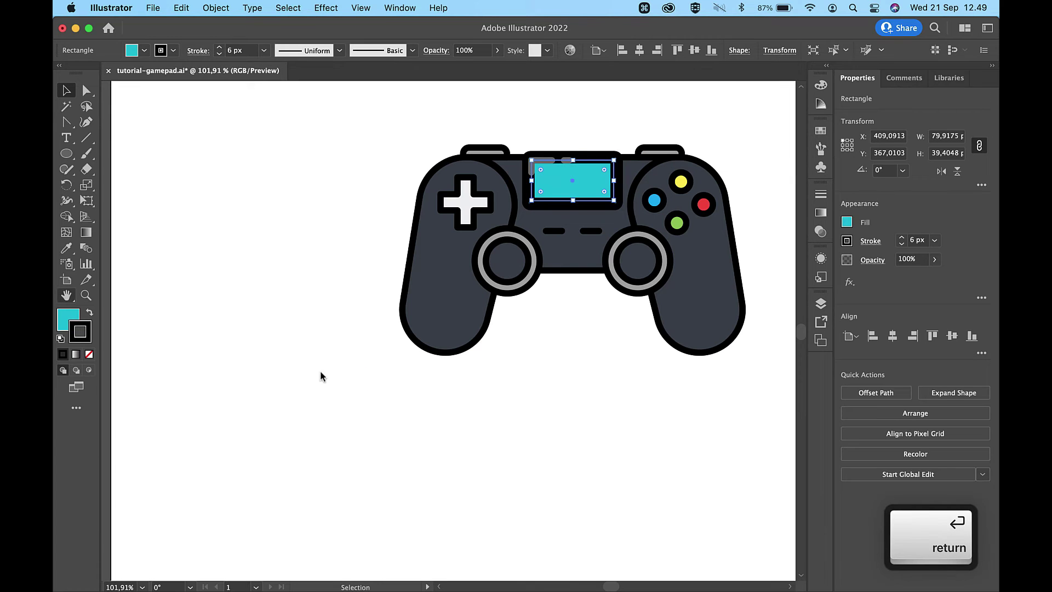
Remove the fill from the inner touchpad copy and add anchor points on its bottom and right edges near the lower-right corner
{"action": "left_click", "coordinate": [64, 316]}
{"action": "left_click", "coordinate": [90, 354]}
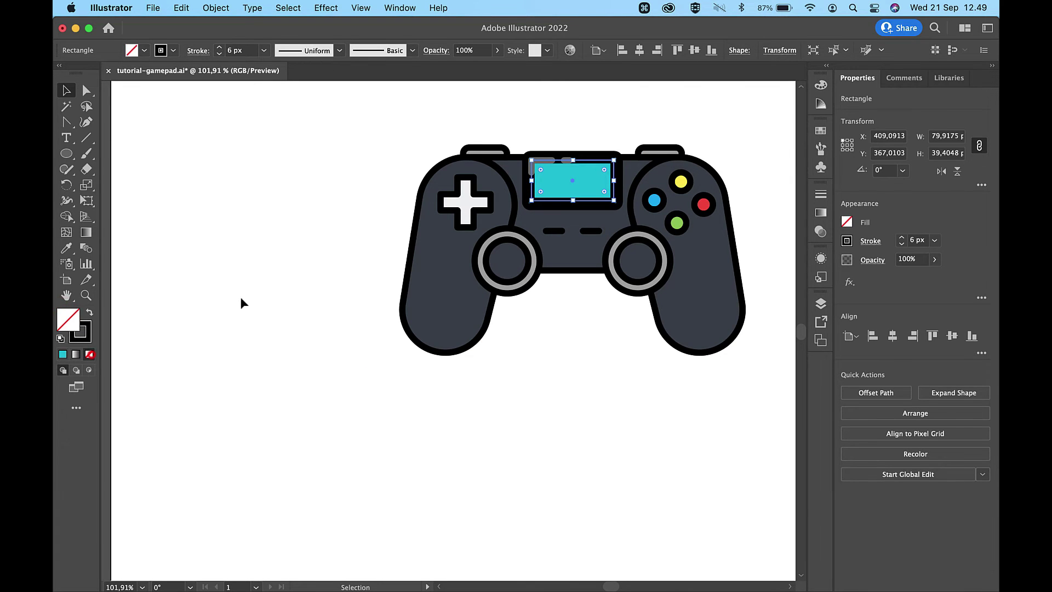
{"action": "scroll", "coordinate": [599, 167], "scroll_direction": "up", "scroll_amount": 8}
{"action": "key", "text": "equal"}
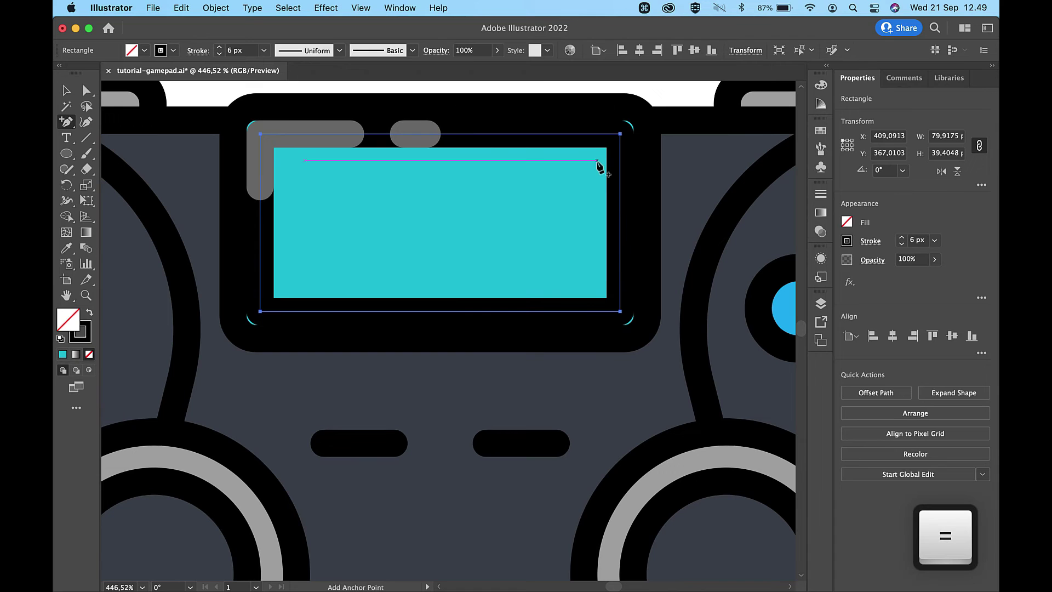
{"action": "left_click", "coordinate": [545, 311]}
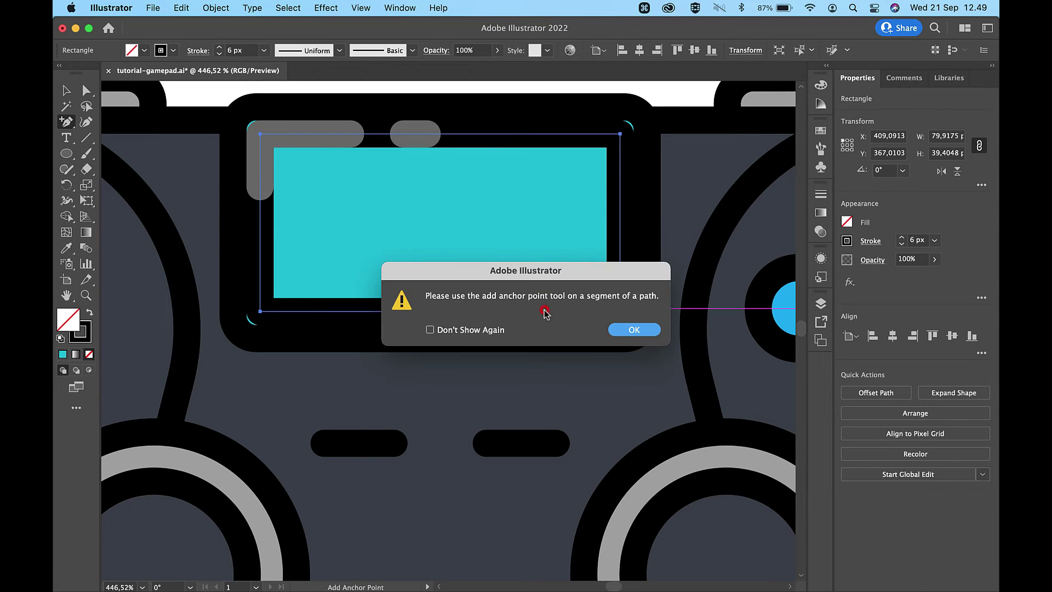
{"action": "left_click", "coordinate": [636, 332]}
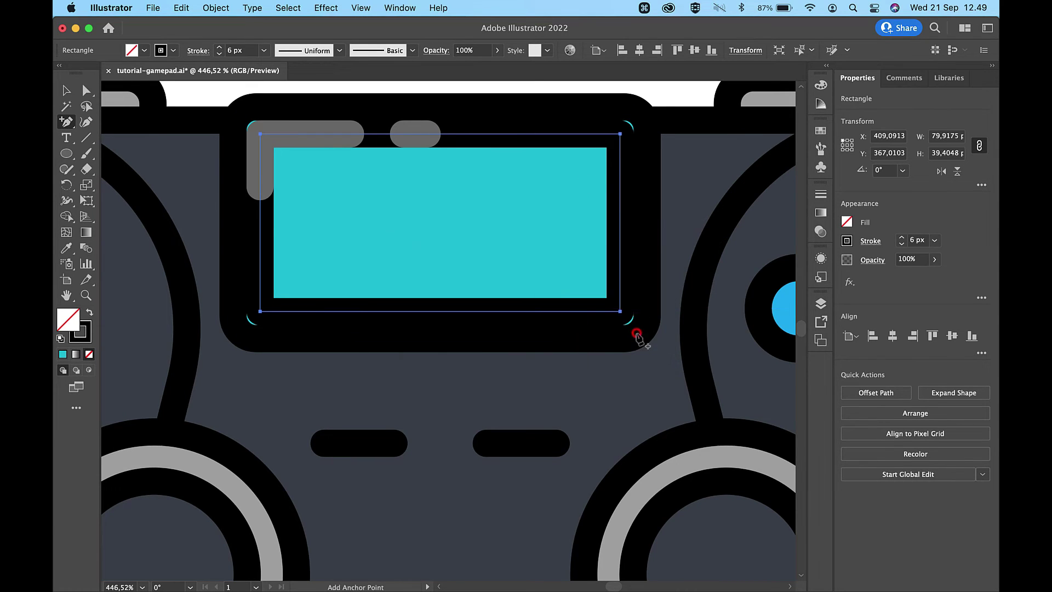
{"action": "left_click", "coordinate": [556, 311]}
{"action": "left_click", "coordinate": [620, 246]}
Delete the inner outline's upper-right, upper-left and lower-left corner points with Direct Selection, leaving only the black lower-right corner stroke
{"action": "key", "text": "a"}
{"action": "left_click", "coordinate": [620, 133]}
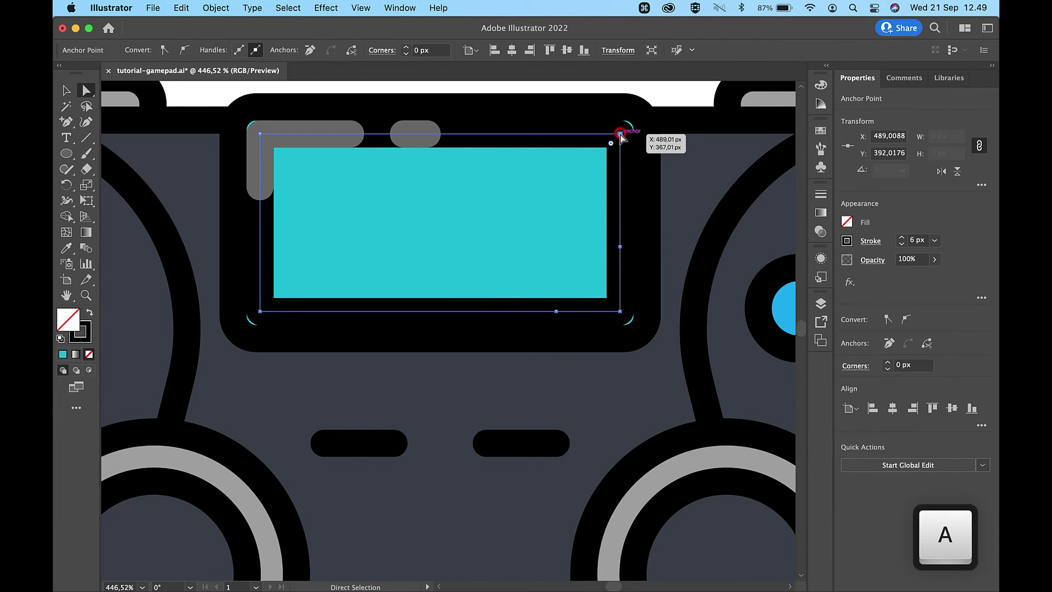
{"action": "key", "text": "BackSpace"}
{"action": "left_click", "coordinate": [260, 134]}
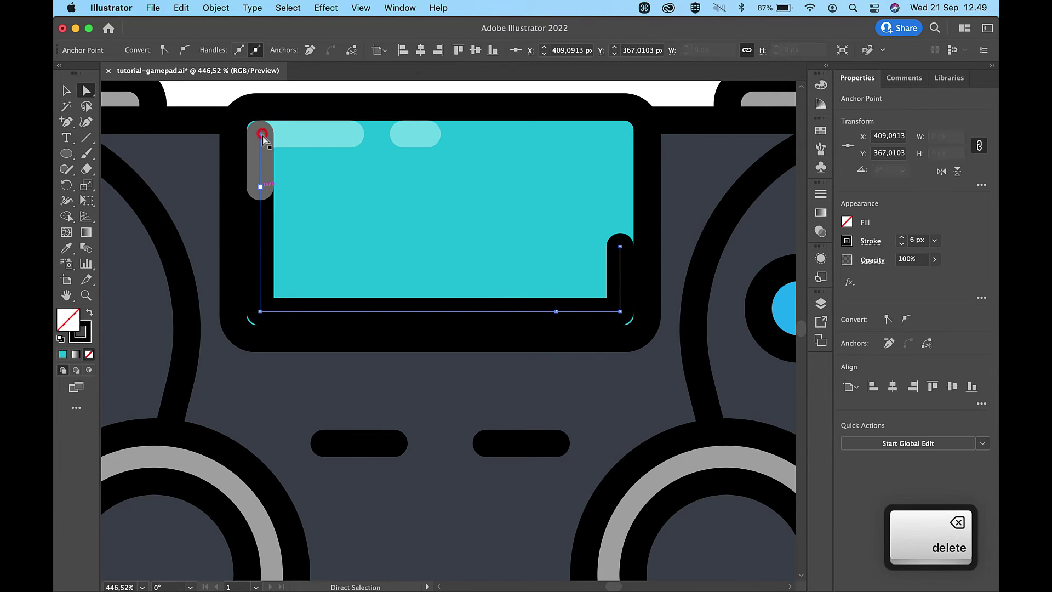
{"action": "key", "text": "BackSpace"}
{"action": "left_click", "coordinate": [261, 313]}
{"action": "key", "text": "BackSpace"}
Set the black corner stroke's opacity to 40% and deselect it
{"action": "key", "text": "v"}
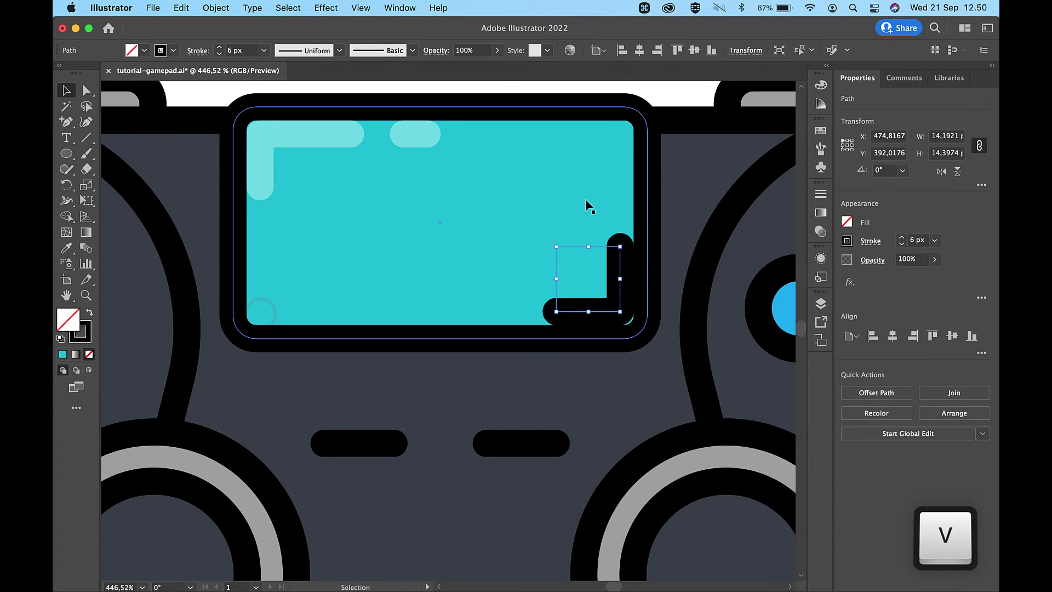
{"action": "double_click", "coordinate": [921, 258]}
{"action": "type", "text": "40"}
{"action": "key", "text": "Return"}
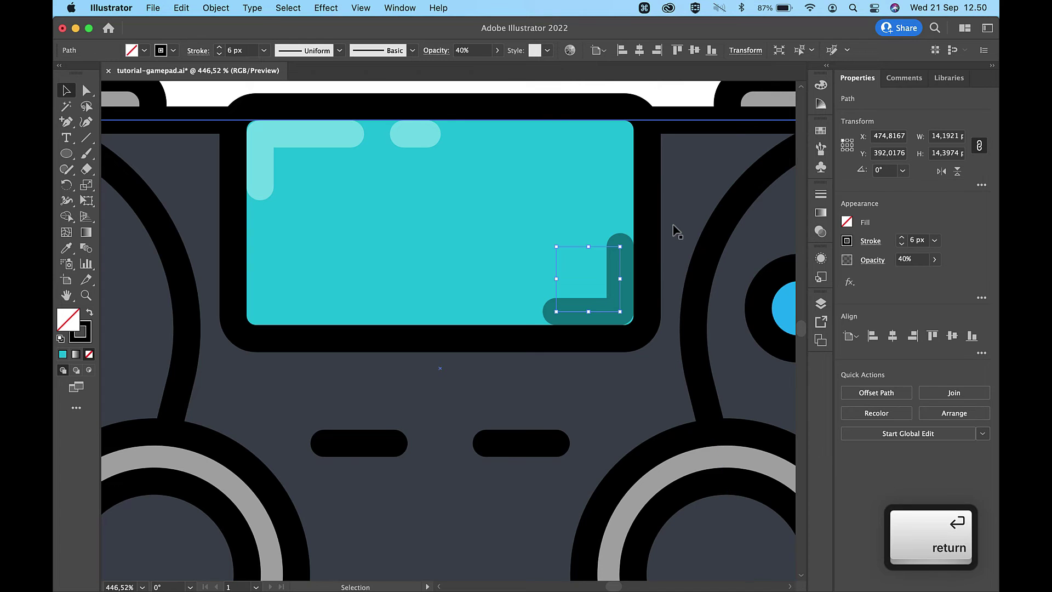
{"action": "key", "text": "super+0"}
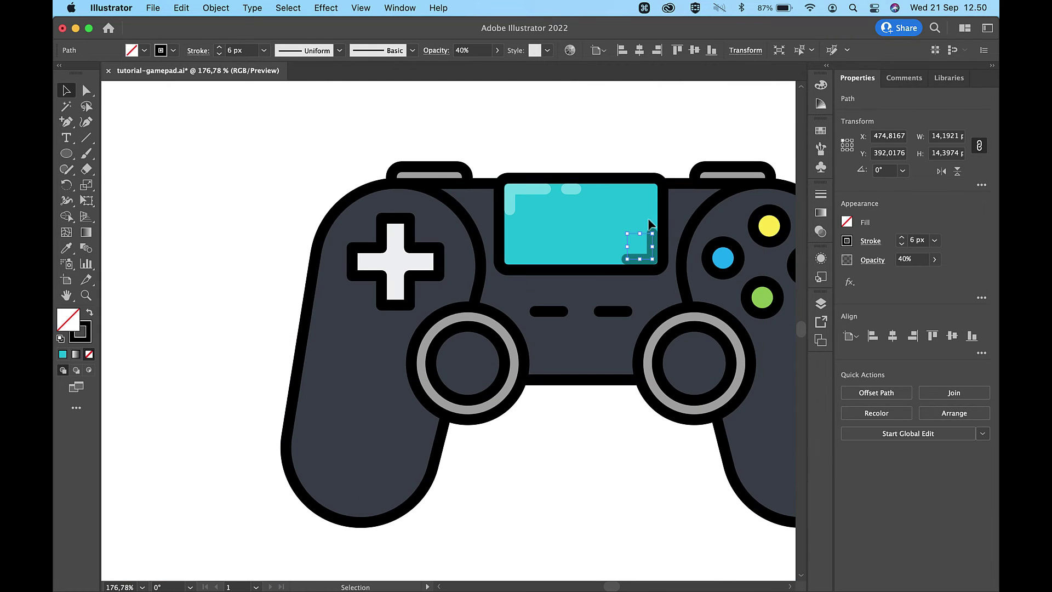
{"action": "left_click", "coordinate": [364, 155]}
{"action": "scroll", "coordinate": [362, 152], "scroll_direction": "down", "scroll_amount": 3}
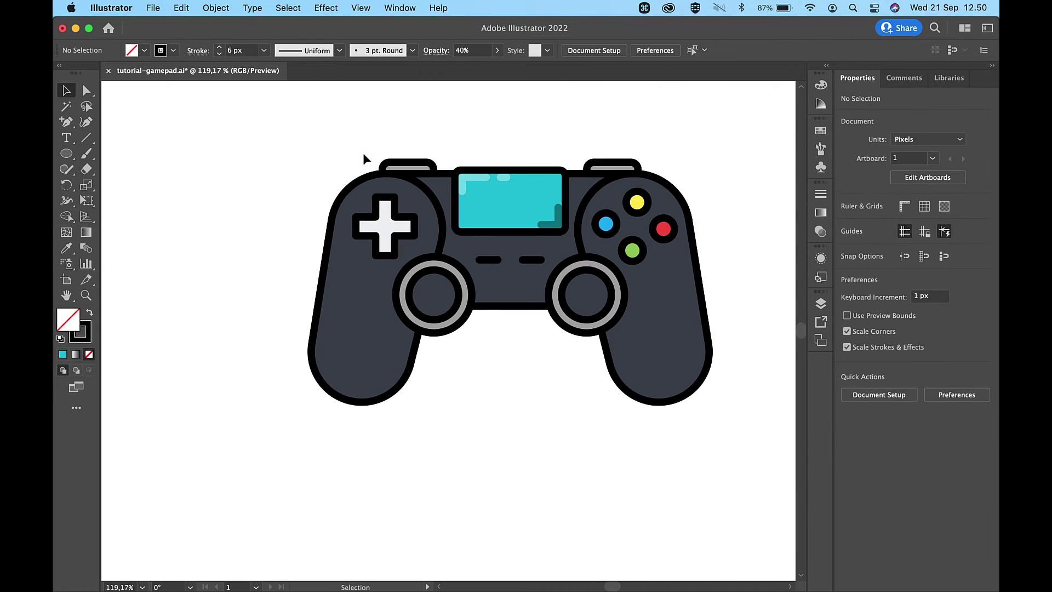
Select the touchpad's dark lower-right corner stroke, set its opacity to 10%, and deselect it
{"action": "left_click", "coordinate": [559, 227]}
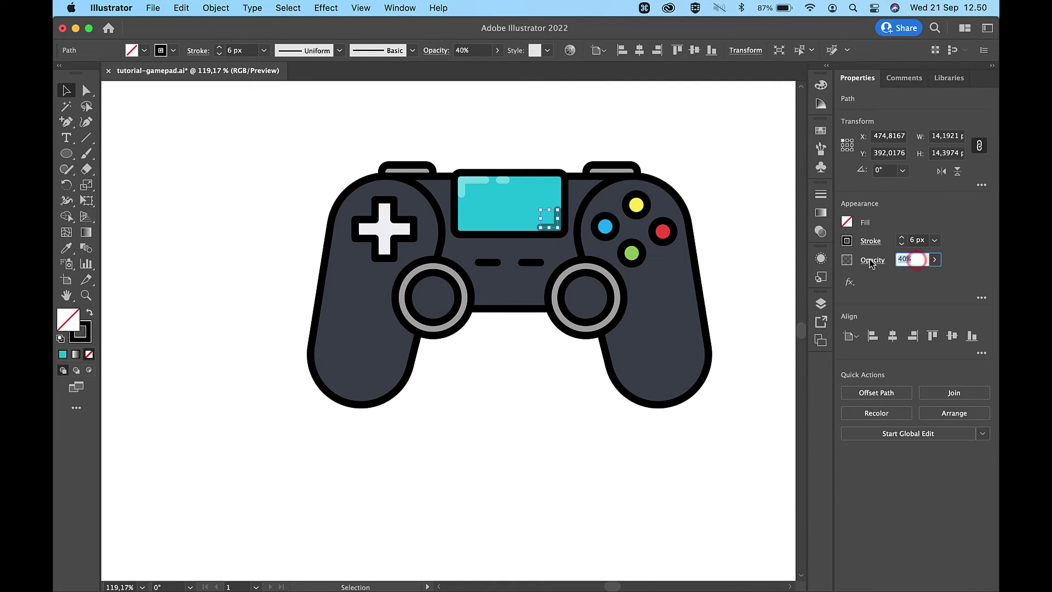
{"action": "type", "text": "10"}
{"action": "key", "text": "Return"}
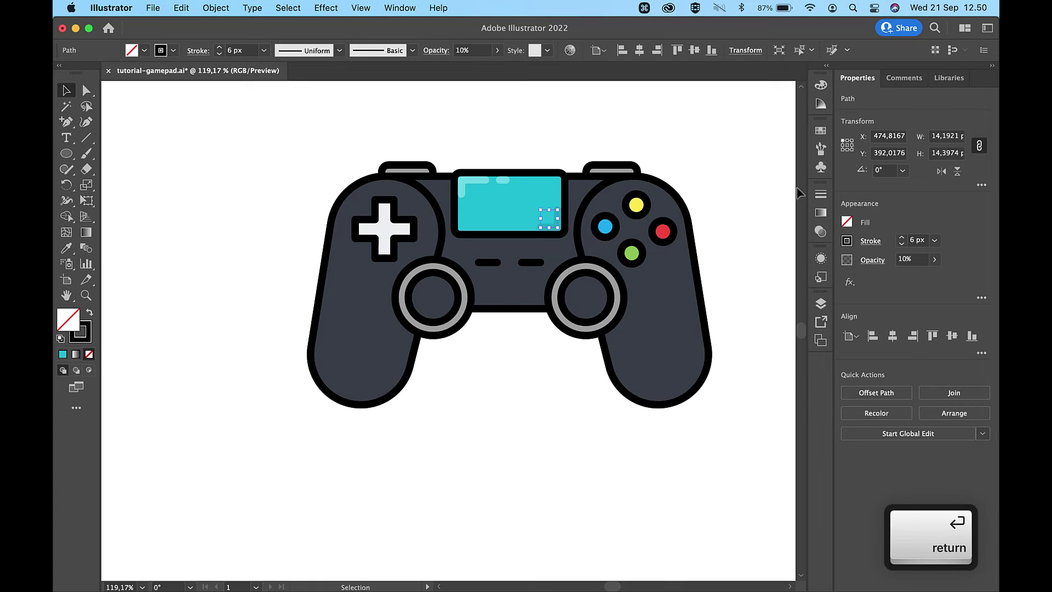
{"action": "left_click", "coordinate": [754, 145]}
Select the group of two grips and make inner copies of them with Offset Path at -6 px
{"action": "scroll", "coordinate": [618, 206], "scroll_direction": "left", "scroll_amount": 2}
{"action": "left_click", "coordinate": [392, 308]}
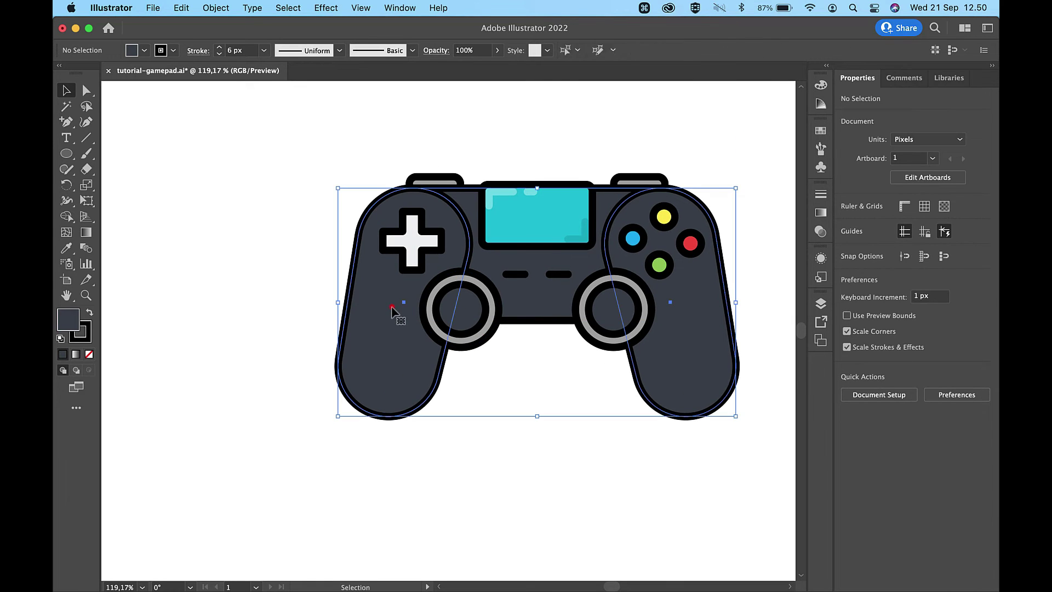
{"action": "left_click", "coordinate": [487, 432]}
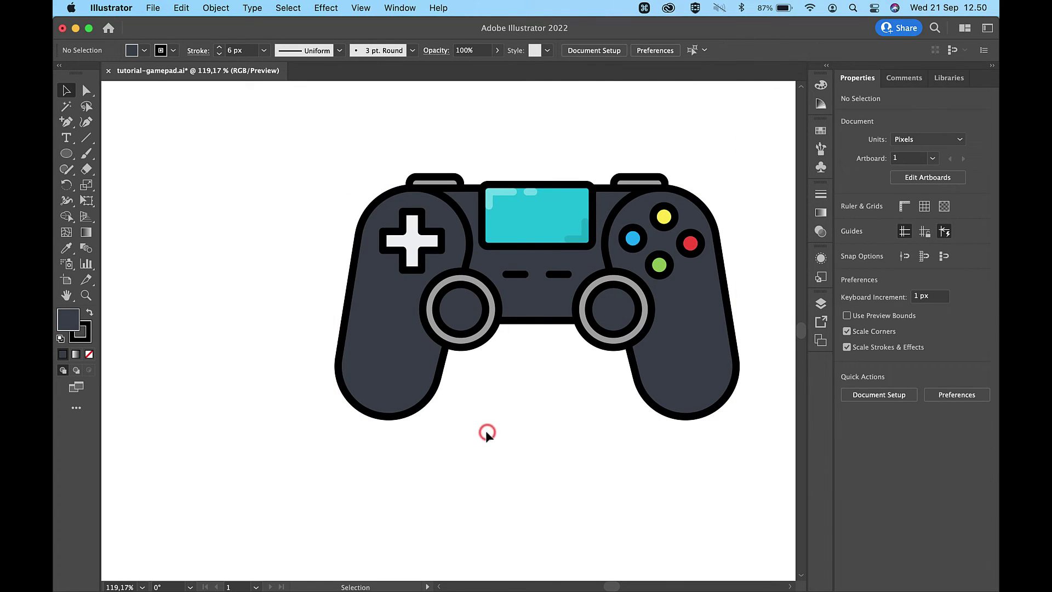
{"action": "left_click", "coordinate": [380, 311]}
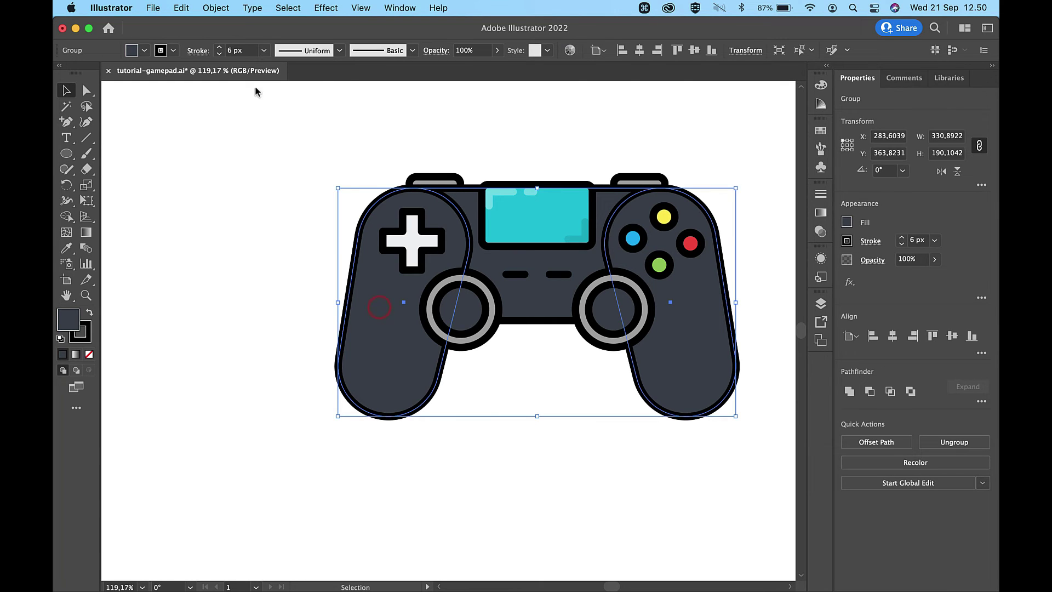
{"action": "left_click", "coordinate": [214, 8]}
{"action": "mouse_move", "coordinate": [246, 338]}
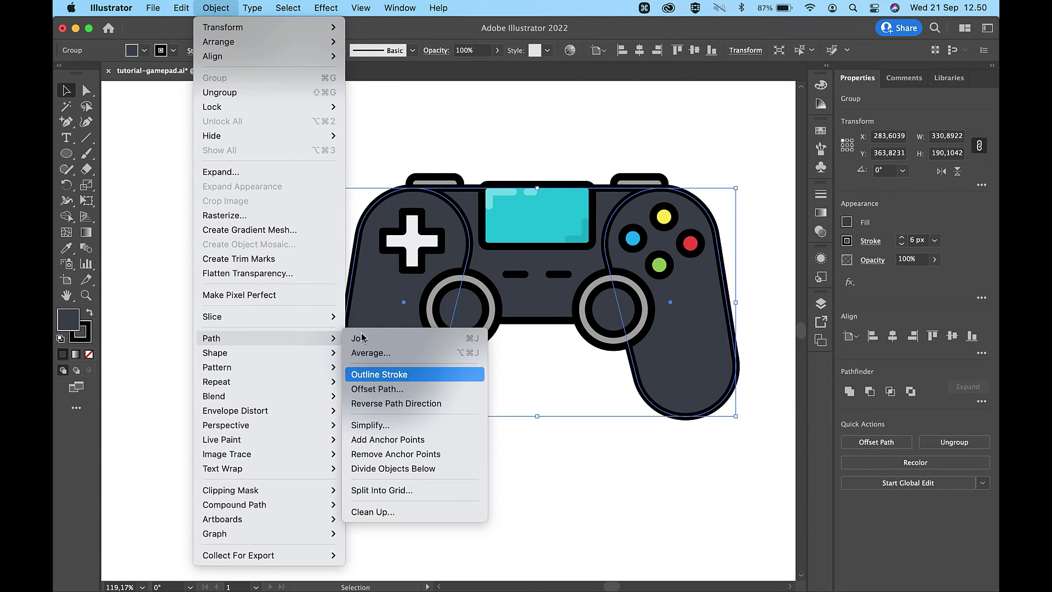
{"action": "left_click", "coordinate": [388, 391]}
{"action": "key", "text": "Return"}
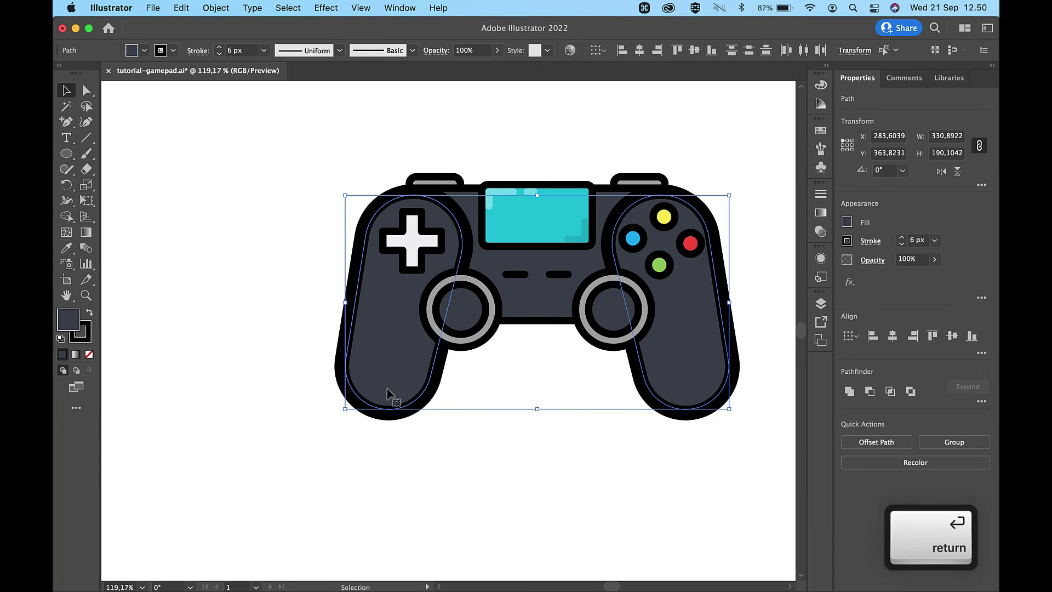
Copy the touchpad highlight's semi-transparent white stroke style onto the inner grip outlines with the Eyedropper
{"action": "scroll", "coordinate": [468, 166], "scroll_direction": "up", "scroll_amount": 5}
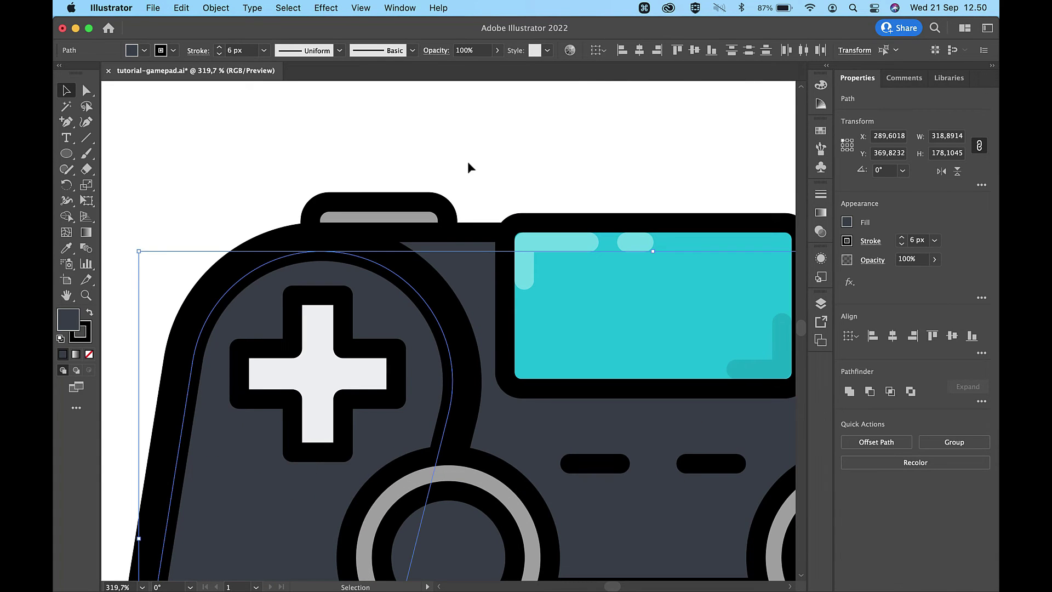
{"action": "key", "text": "i"}
{"action": "left_click", "coordinate": [550, 241]}
Add anchor points along the upper-left curve of the left grip's inner outline and delete a short segment between them
{"action": "key", "text": "equal"}
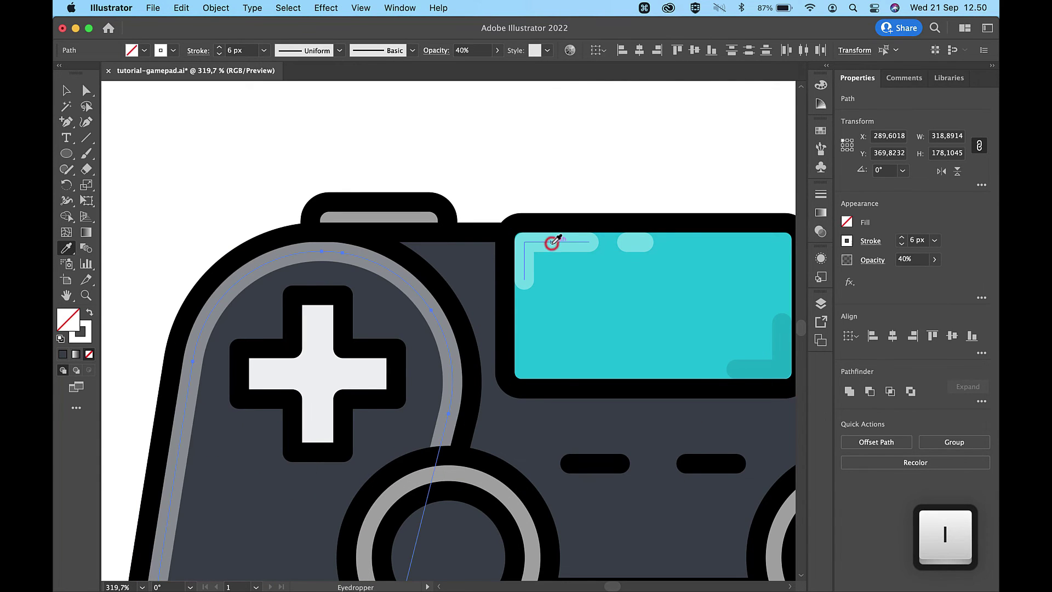
{"action": "scroll", "coordinate": [552, 247], "scroll_direction": "down", "scroll_amount": 5}
{"action": "scroll", "coordinate": [501, 253], "scroll_direction": "up", "scroll_amount": 2}
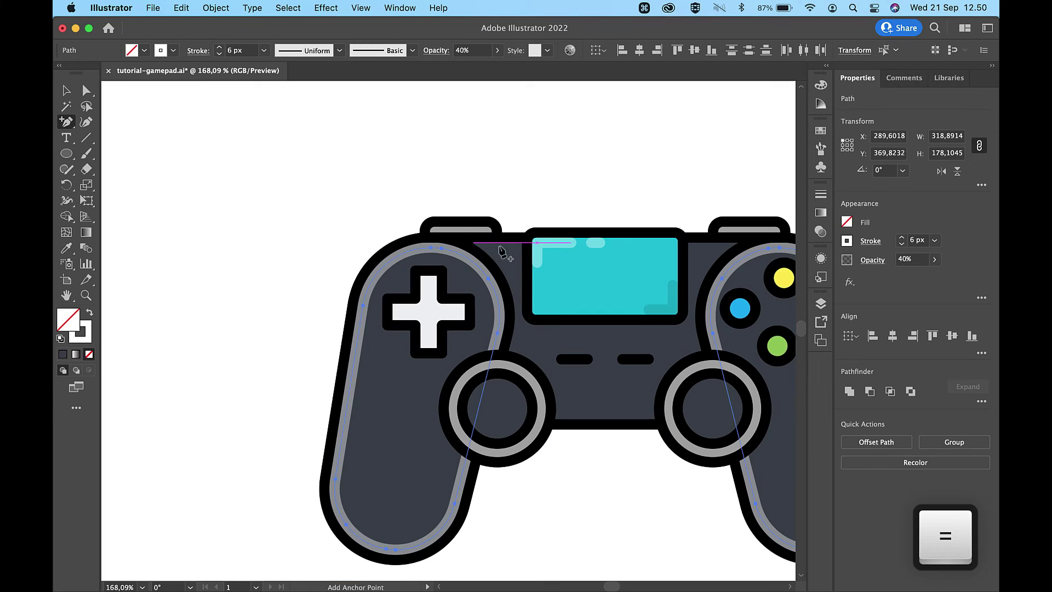
{"action": "left_click", "coordinate": [418, 249]}
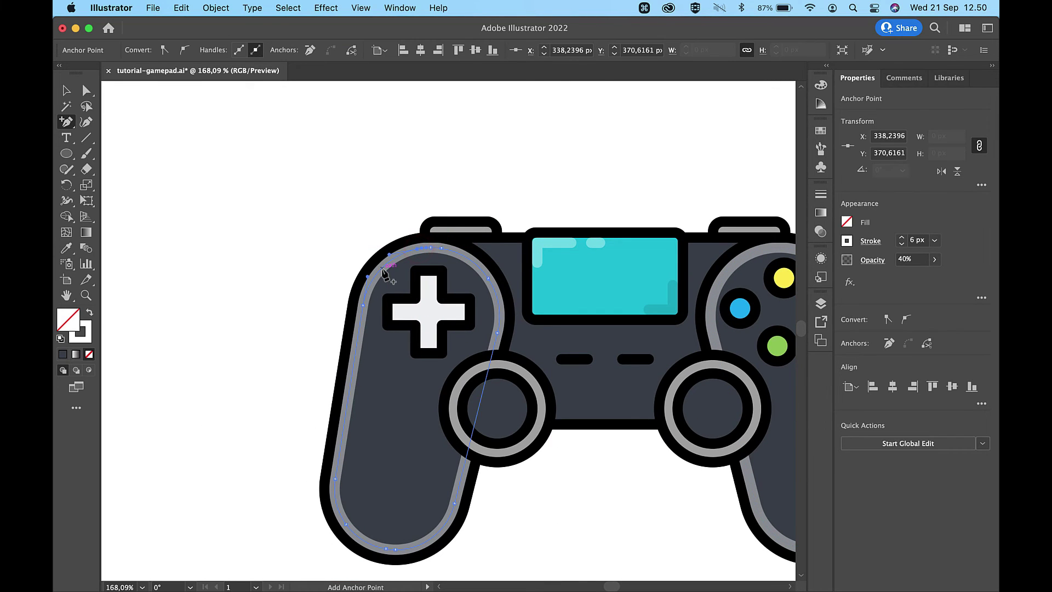
{"action": "left_click", "coordinate": [372, 284]}
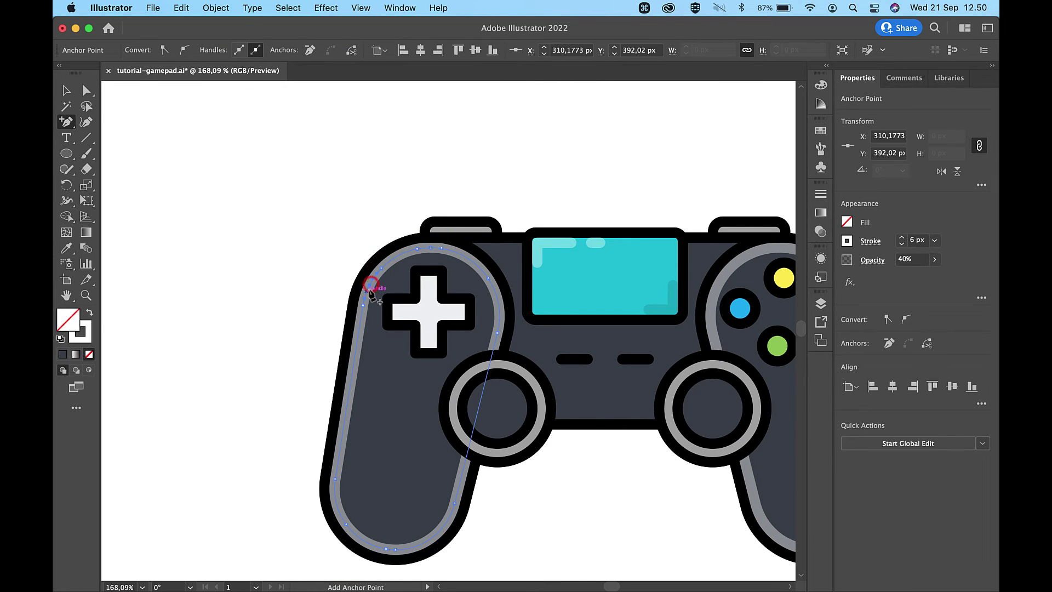
{"action": "key", "text": "shift+c"}
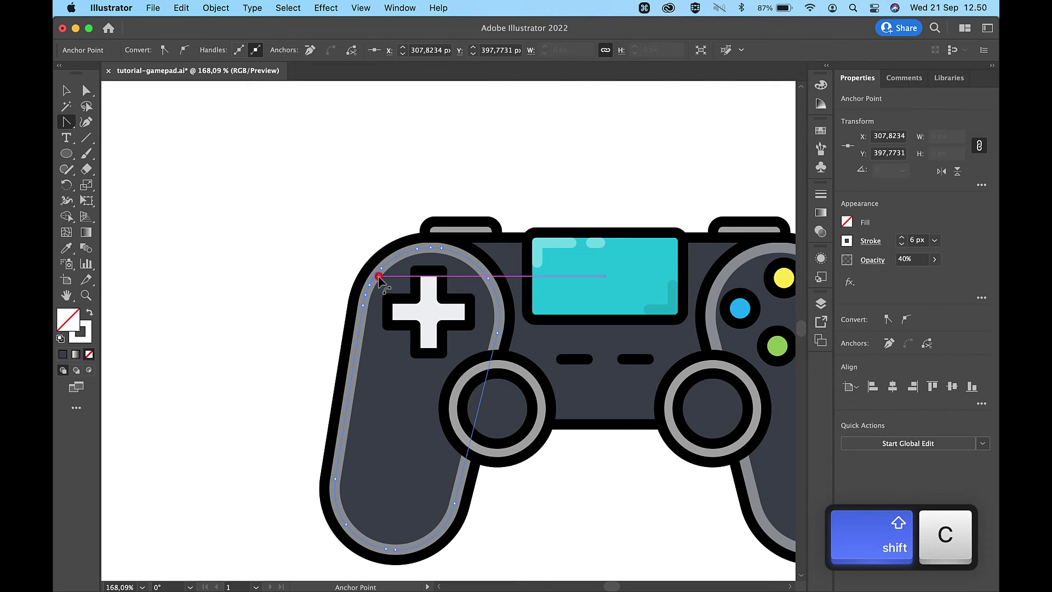
{"action": "key", "text": "BackSpace"}
Delete the left inner outline's existing points just beyond the added ones, at the grip's top and left side, with Direct Selection
{"action": "key", "text": "a"}
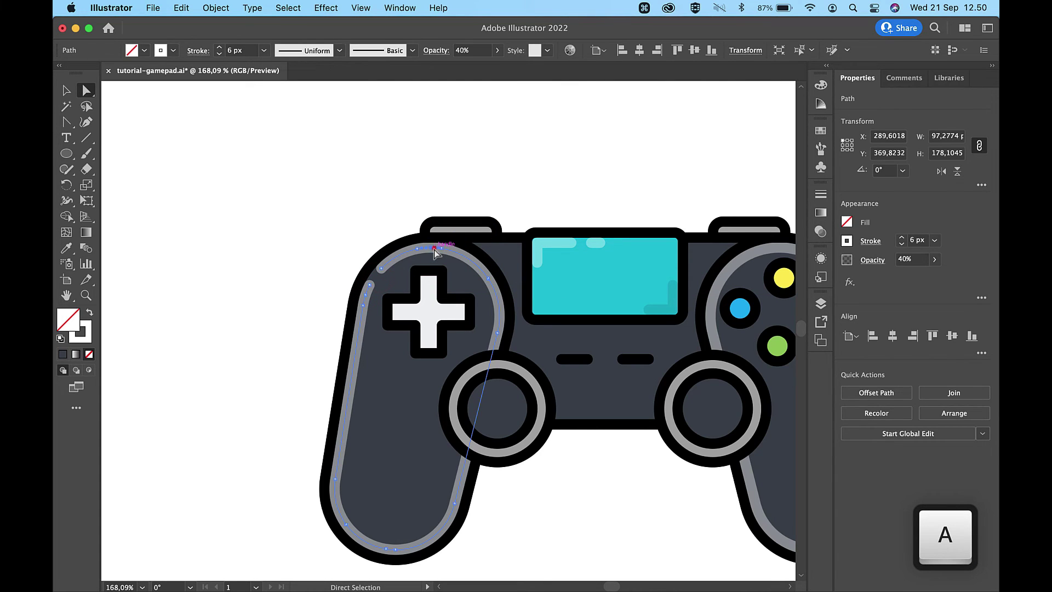
{"action": "left_click", "coordinate": [434, 249]}
{"action": "key", "text": "BackSpace"}
{"action": "left_click", "coordinate": [364, 303]}
{"action": "key", "text": "BackSpace"}
{"action": "key", "text": "BackSpace"}
{"action": "scroll", "coordinate": [363, 310], "scroll_direction": "right", "scroll_amount": 2}
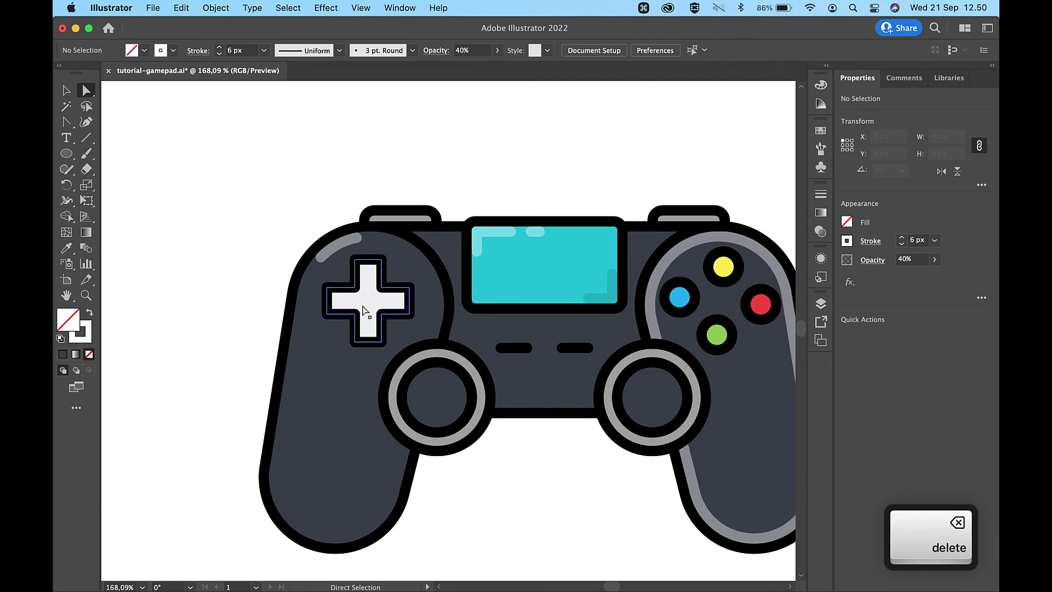
{"action": "scroll", "coordinate": [363, 310], "scroll_direction": "right", "scroll_amount": 2}
{"action": "key", "text": "cmd+z"}
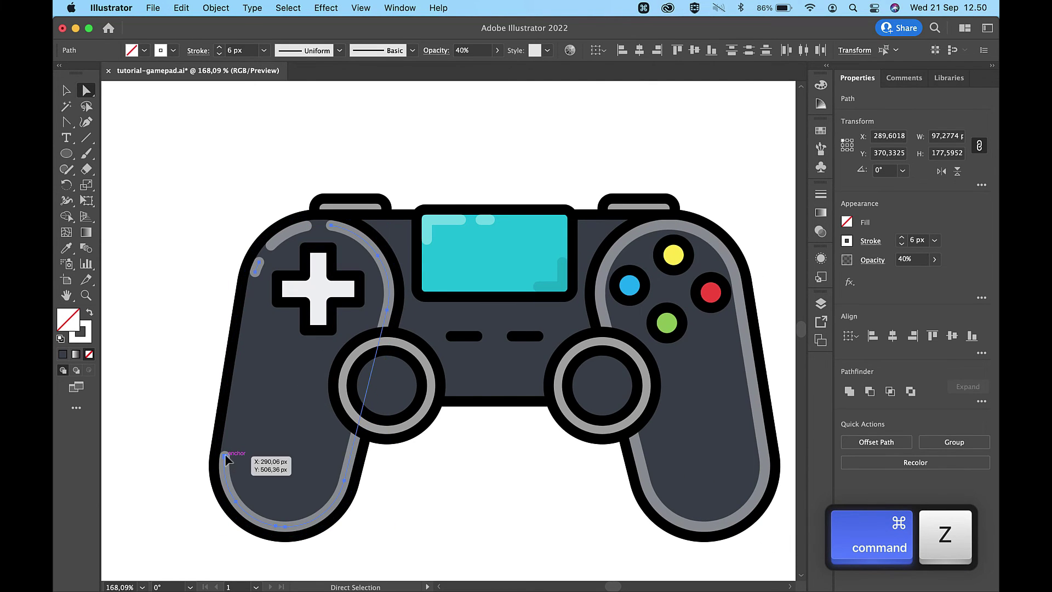
Delete the rest of the left grip's inner outline, leaving only the curved highlight and the short dash
{"action": "left_click", "coordinate": [225, 456]}
{"action": "key", "text": "BackSpace"}
{"action": "key", "text": "BackSpace"}
{"action": "key", "text": "v"}
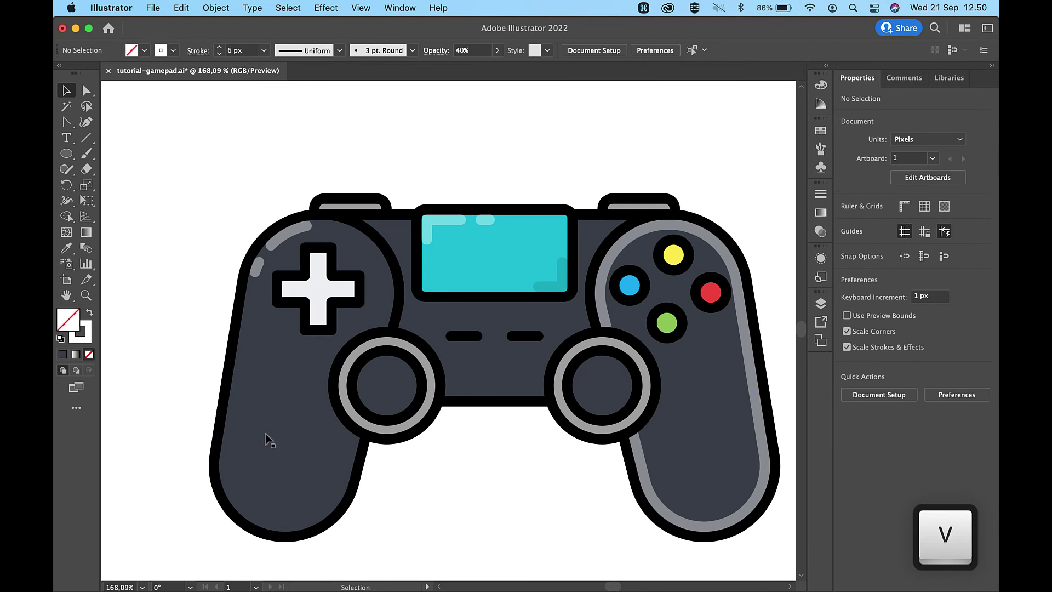
Select the grip group and add an anchor point on the upper-left curve of the right grip's inner outline
{"action": "left_click", "coordinate": [633, 242]}
{"action": "key", "text": "equal"}
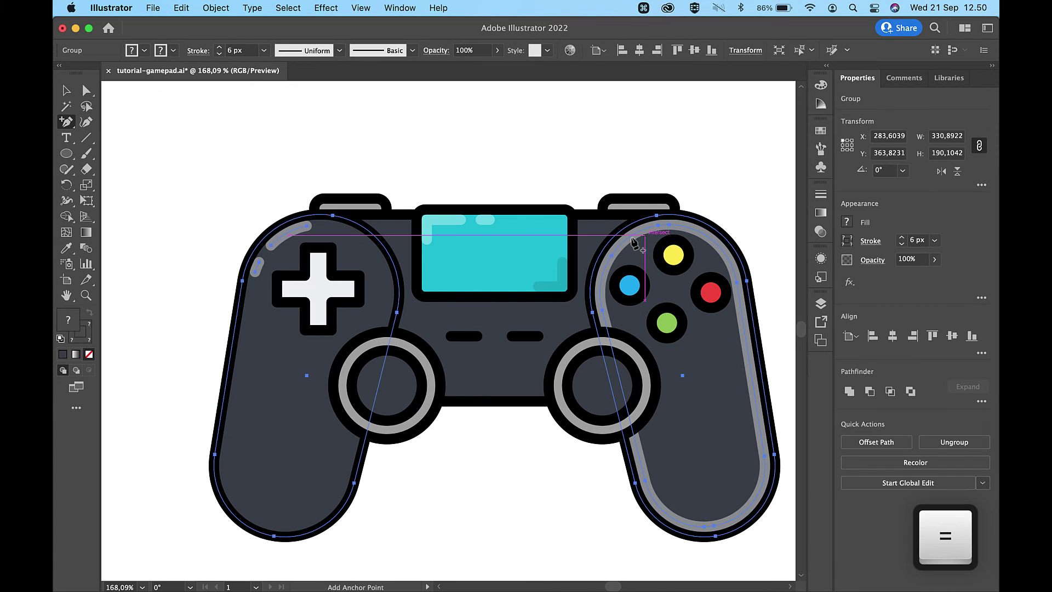
{"action": "left_click", "coordinate": [645, 229]}
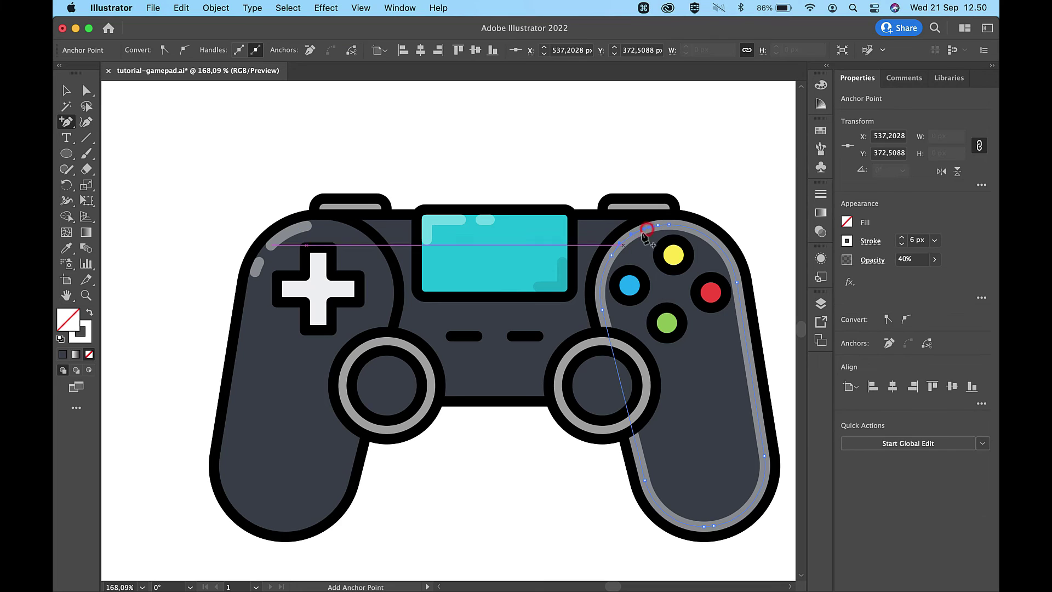
Delete the rest of the right grip's inner outline with Direct Selection, leaving a single curved highlight at its upper left
{"action": "key", "text": "a"}
{"action": "left_click", "coordinate": [612, 258]}
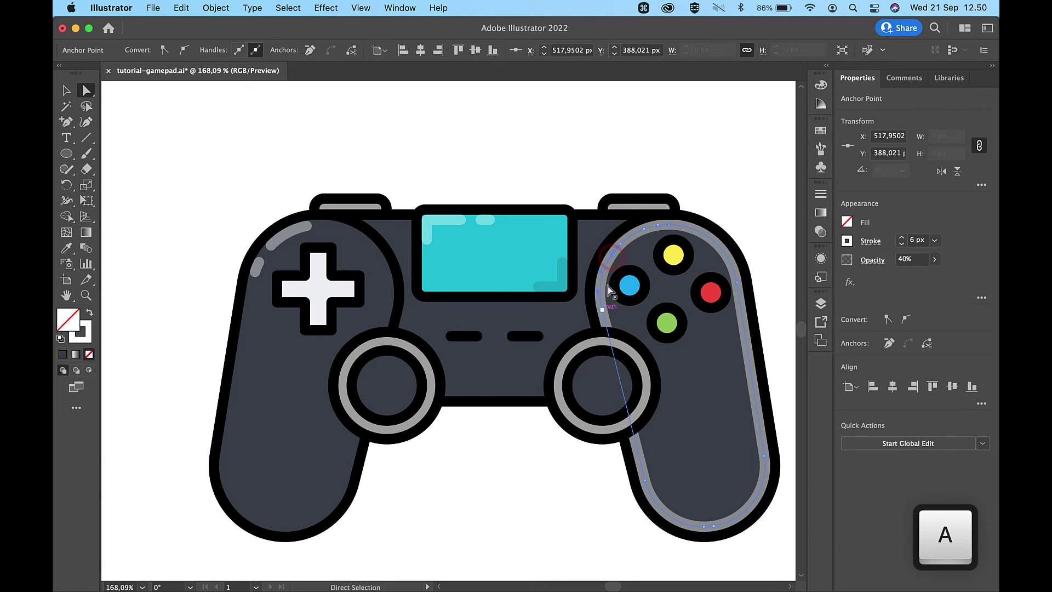
{"action": "key", "text": "BackSpace"}
{"action": "left_click", "coordinate": [659, 227], "text": "shift"}
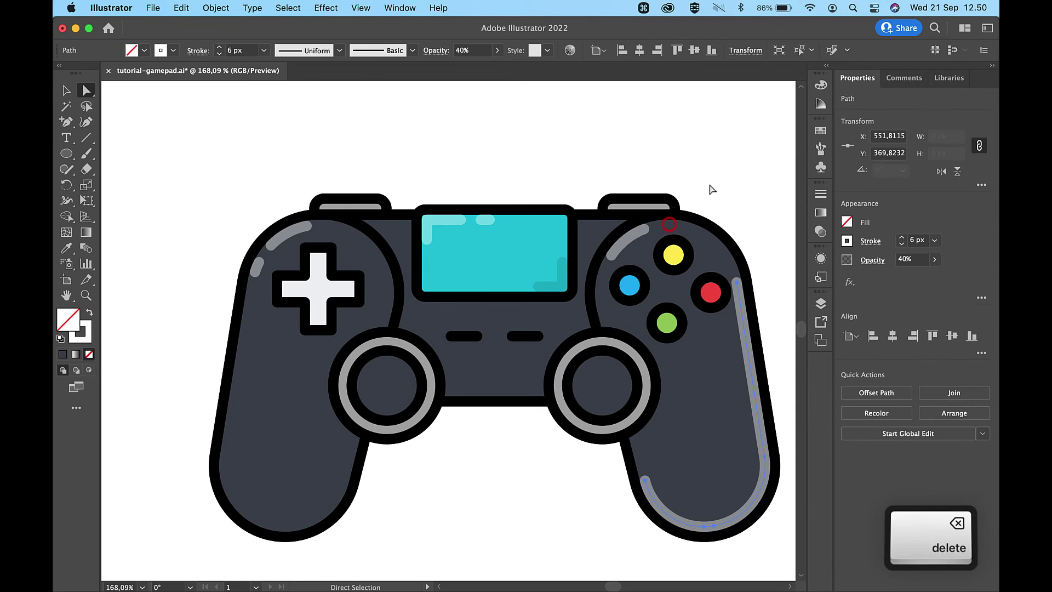
{"action": "key", "text": "BackSpace"}
{"action": "key", "text": "v"}
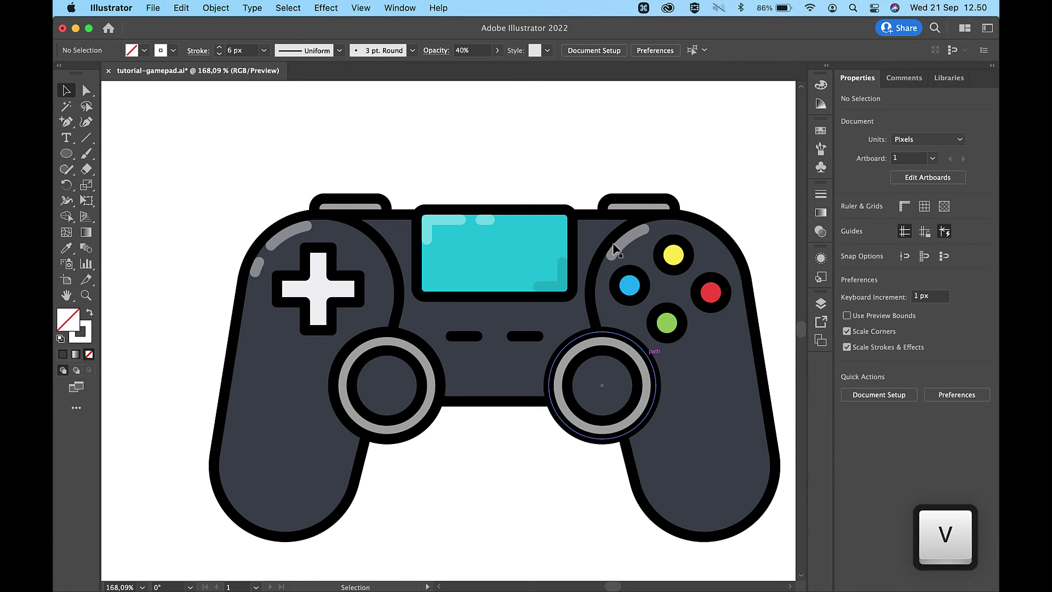
Ungroup the pair of thumbsticks and select the left thumbstick on its own
{"action": "left_click", "coordinate": [412, 376]}
{"action": "right_click", "coordinate": [410, 374]}
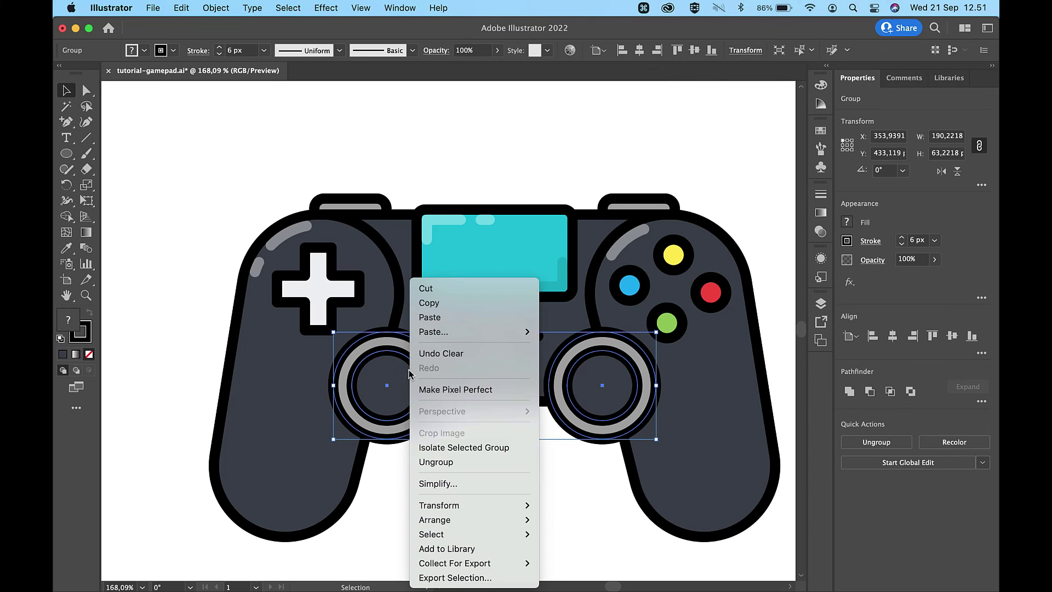
{"action": "left_click", "coordinate": [439, 462]}
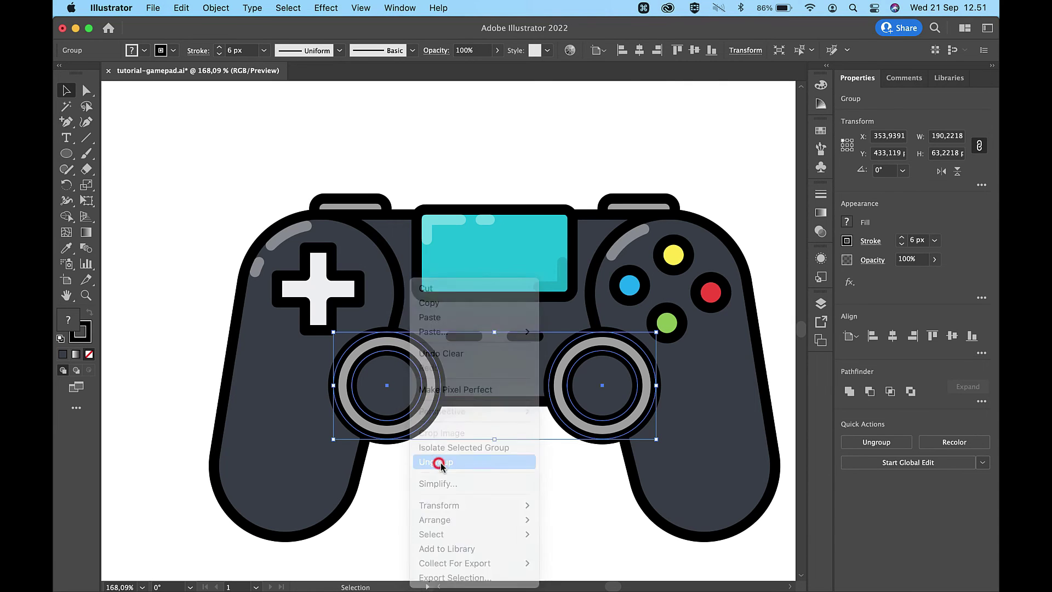
{"action": "left_click", "coordinate": [481, 458]}
{"action": "left_click", "coordinate": [406, 390]}
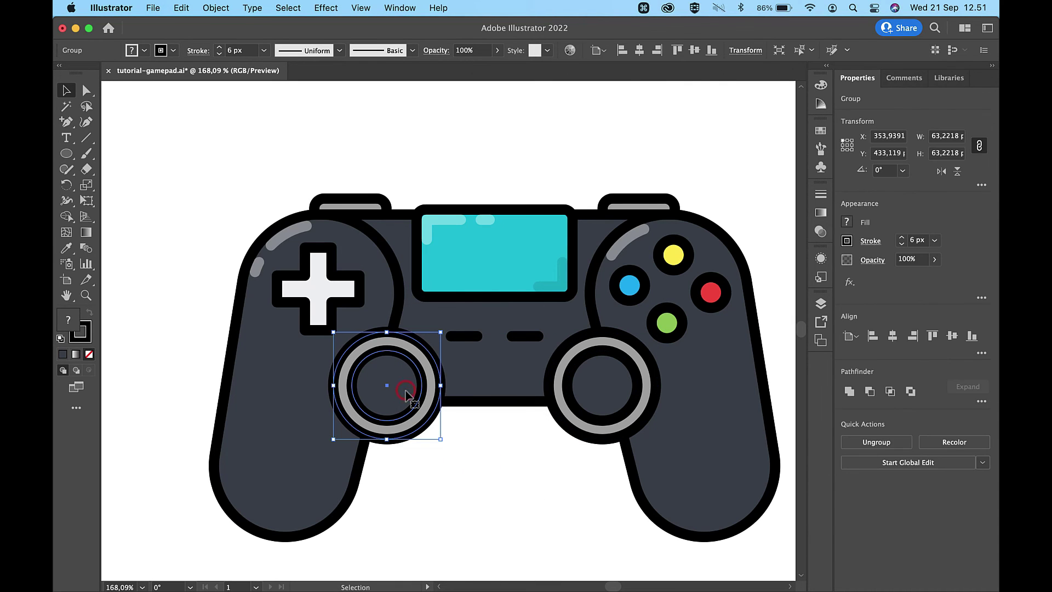
Ungroup the left thumbstick and offset the path of its inner circle by -6 px
{"action": "right_click", "coordinate": [411, 407]}
{"action": "left_click", "coordinate": [430, 462]}
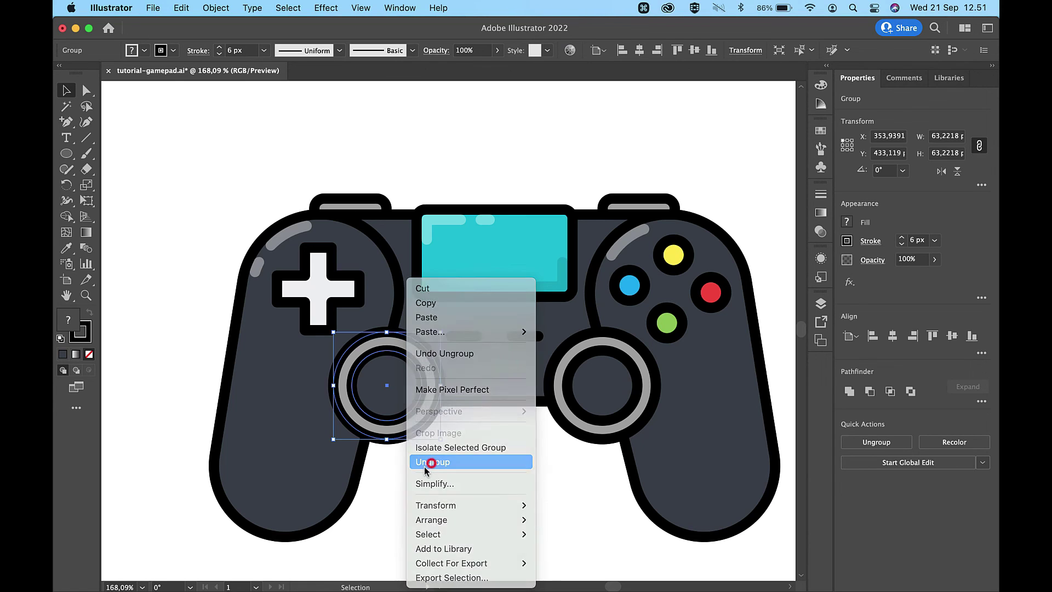
{"action": "left_click", "coordinate": [384, 489]}
{"action": "left_click", "coordinate": [384, 382]}
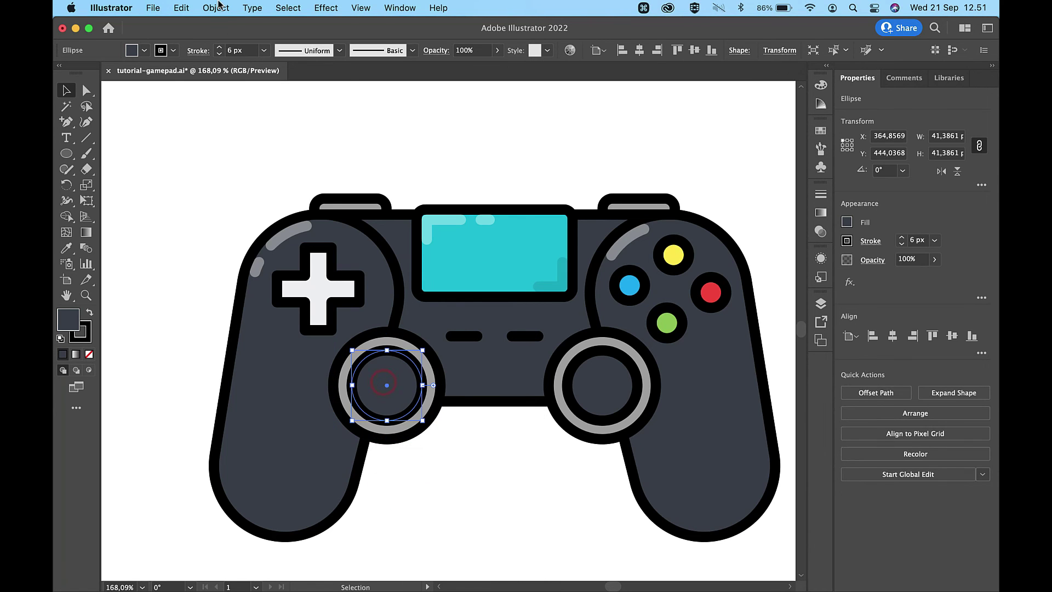
{"action": "left_click", "coordinate": [219, 7]}
{"action": "mouse_move", "coordinate": [307, 338]}
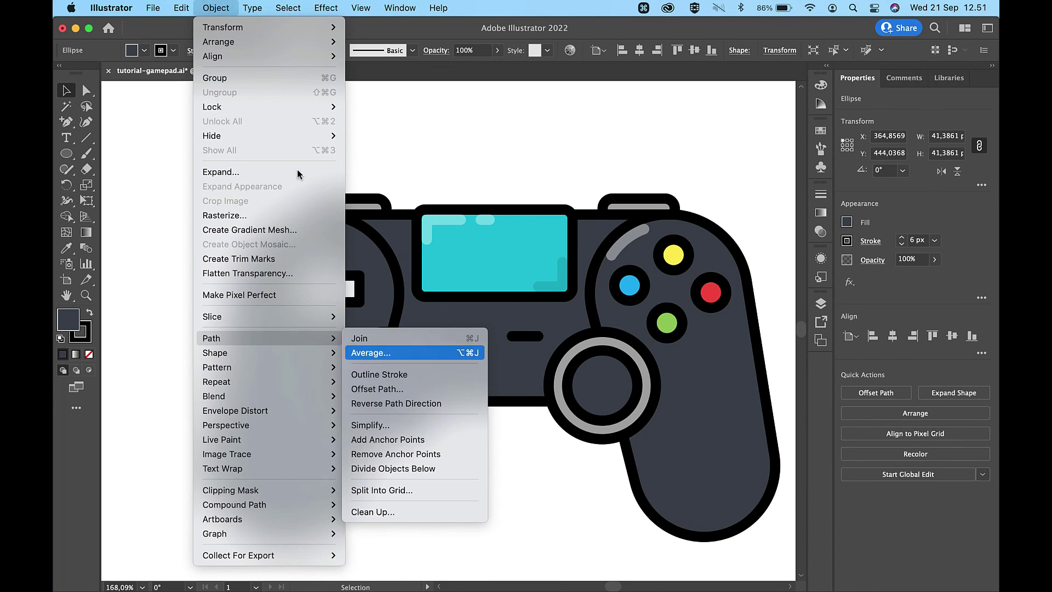
{"action": "left_click", "coordinate": [399, 389]}
{"action": "key", "text": "Return"}
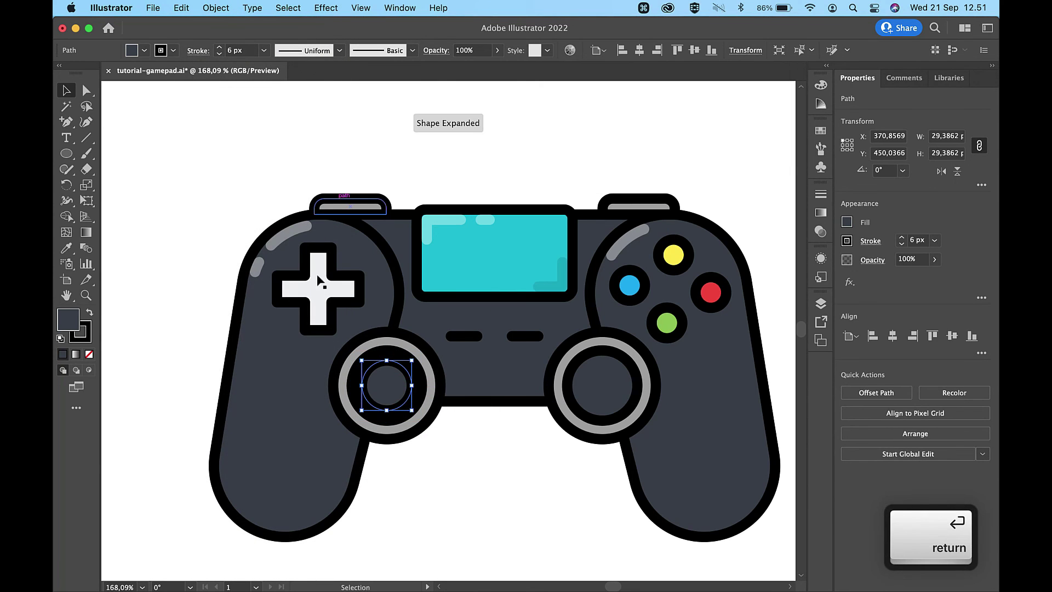
Copy the left grip highlight's style onto the left thumbstick's new circle and add anchor points along its upper-left and upper-right curve
{"action": "key", "text": "i"}
{"action": "left_click", "coordinate": [293, 227]}
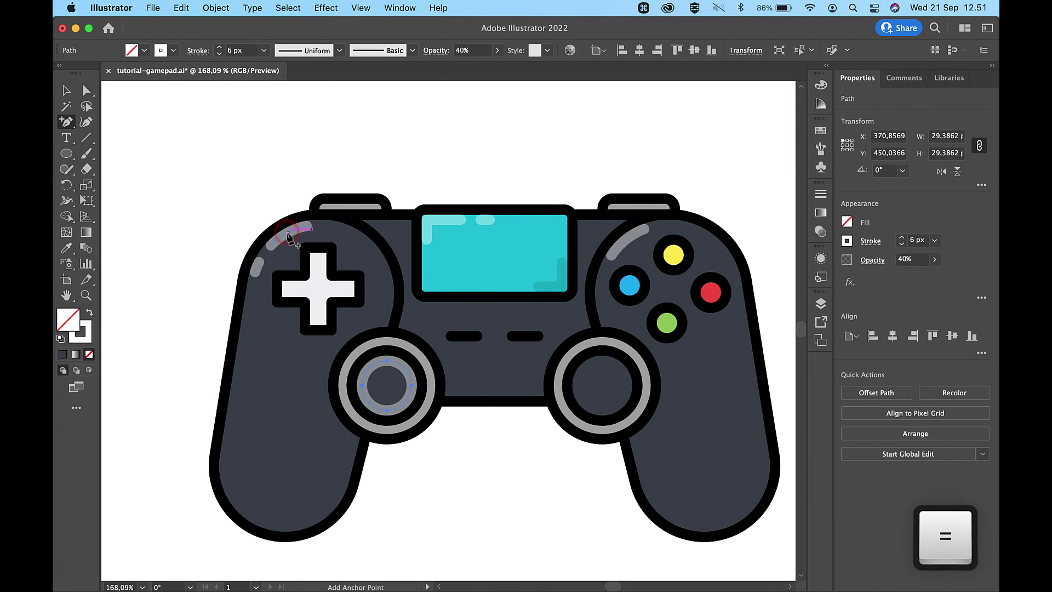
{"action": "key", "text": "a"}
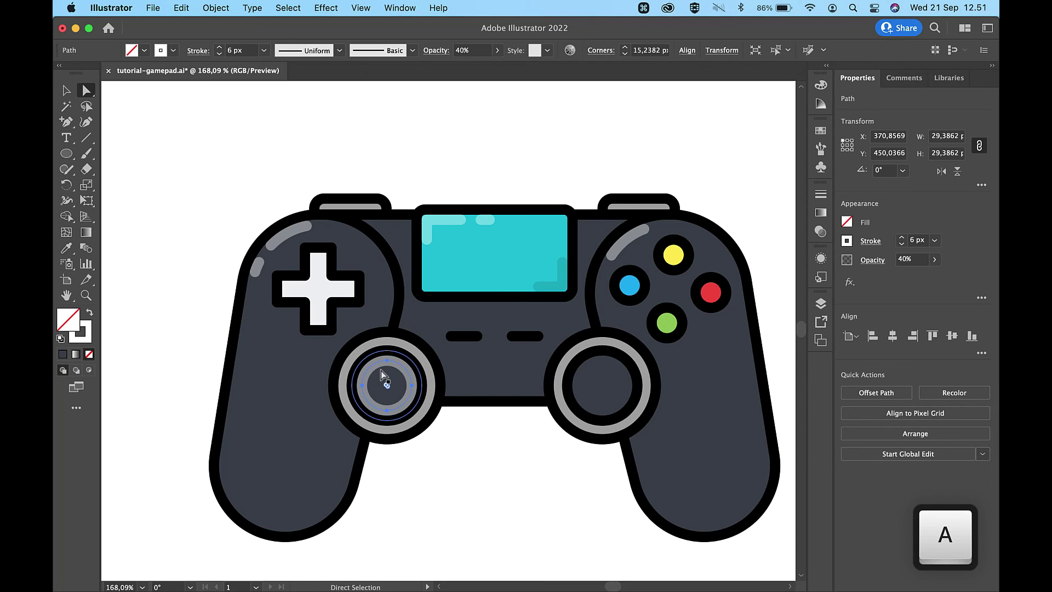
{"action": "key", "text": "equal"}
{"action": "scroll", "coordinate": [382, 374], "scroll_direction": "up", "scroll_amount": 3}
{"action": "left_click", "coordinate": [413, 381]}
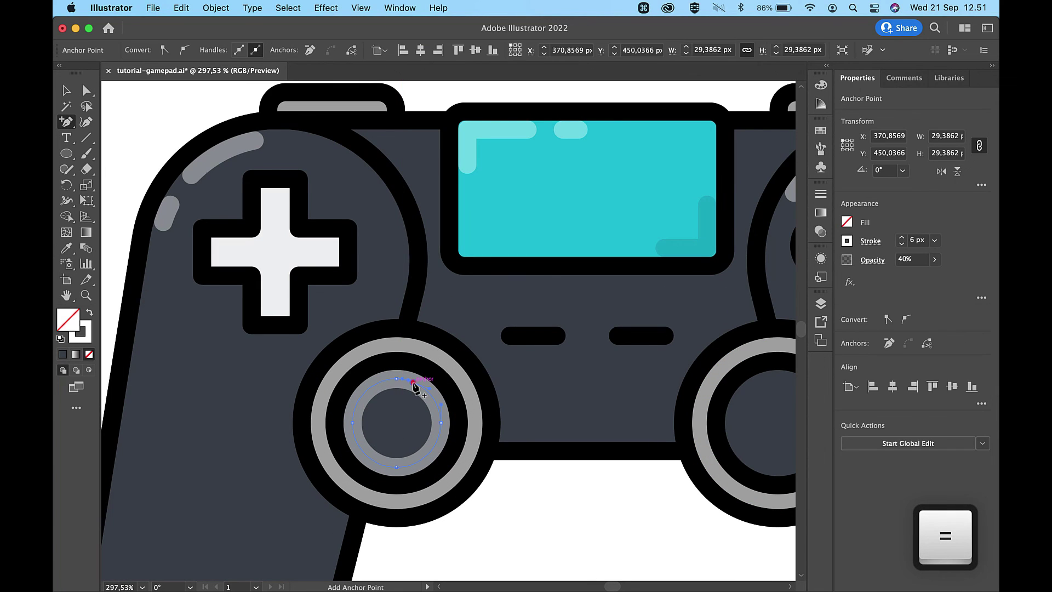
Delete the side and bottom anchor points of the left thumbstick's new circle, leaving only a curved highlight along its upper edge
{"action": "key", "text": "a"}
{"action": "left_click", "coordinate": [352, 423]}
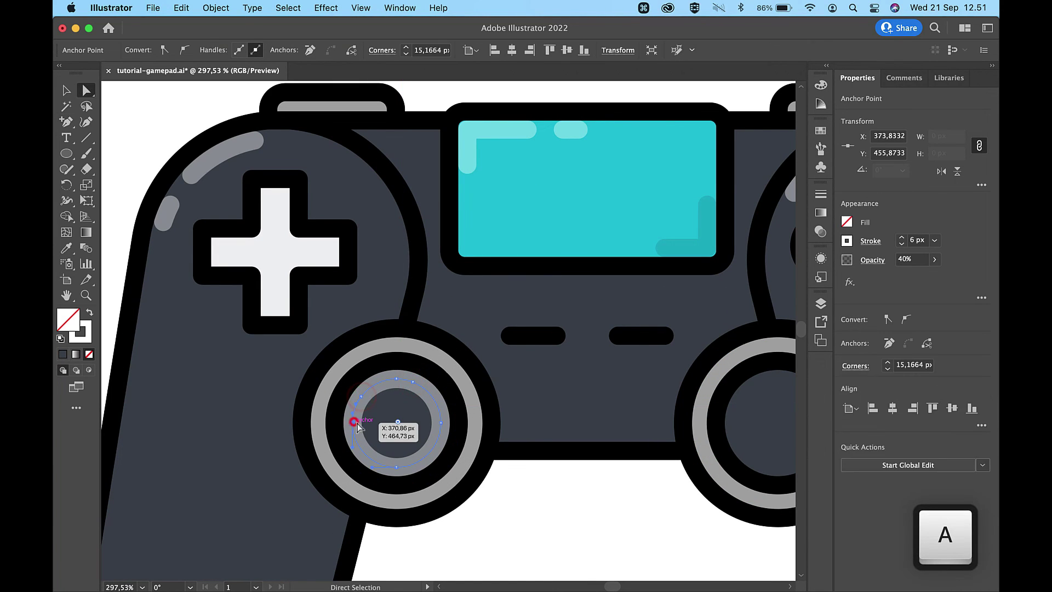
{"action": "key", "text": "Delete"}
{"action": "left_click", "coordinate": [441, 424]}
{"action": "key", "text": "Delete"}
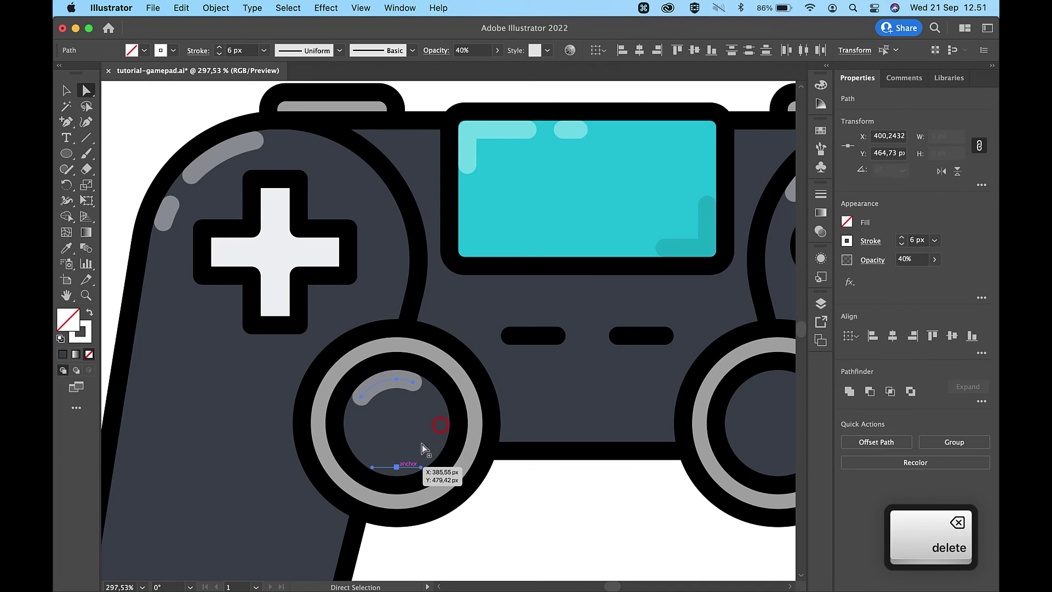
{"action": "key", "text": "Delete"}
Ungroup the right thumbstick into separate circles and clear the selection
{"action": "scroll", "coordinate": [398, 470], "scroll_direction": "down", "scroll_amount": 5}
{"action": "key", "text": "v"}
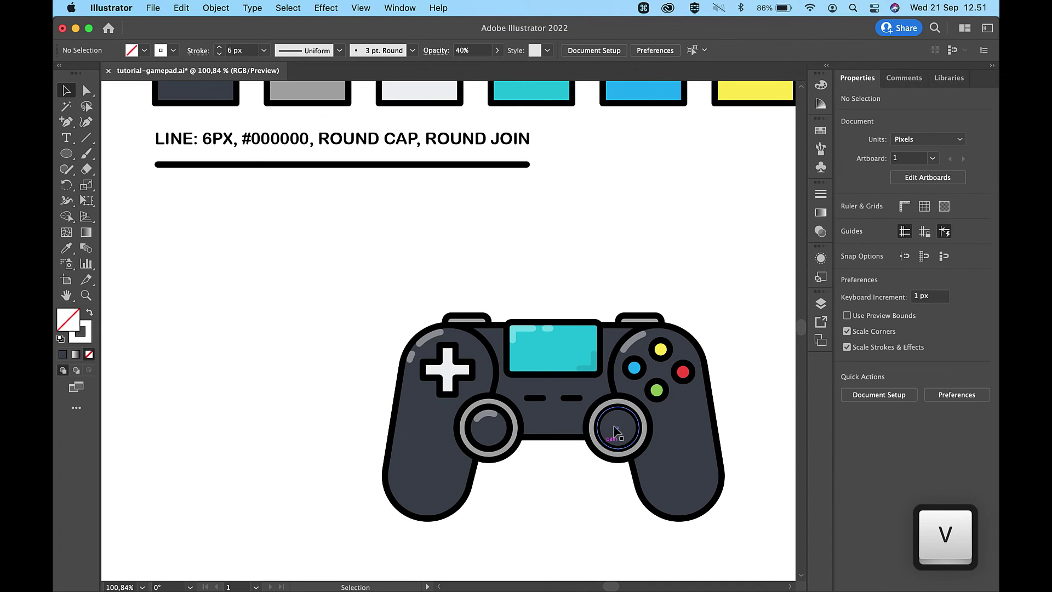
{"action": "left_click", "coordinate": [622, 428]}
{"action": "right_click", "coordinate": [622, 429]}
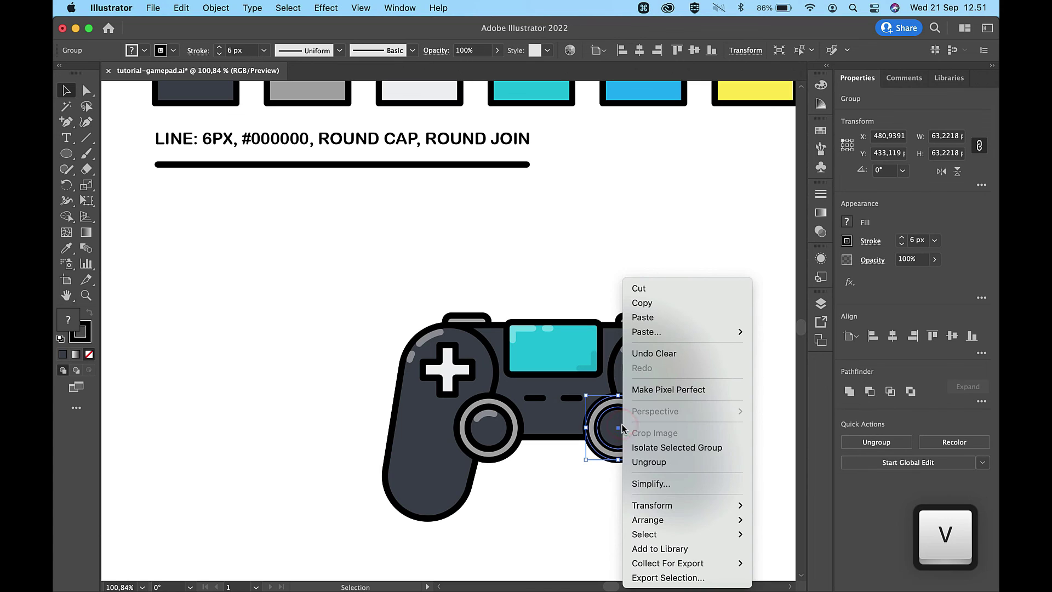
{"action": "left_click", "coordinate": [660, 463]}
{"action": "scroll", "coordinate": [661, 399], "scroll_direction": "up", "scroll_amount": 5}
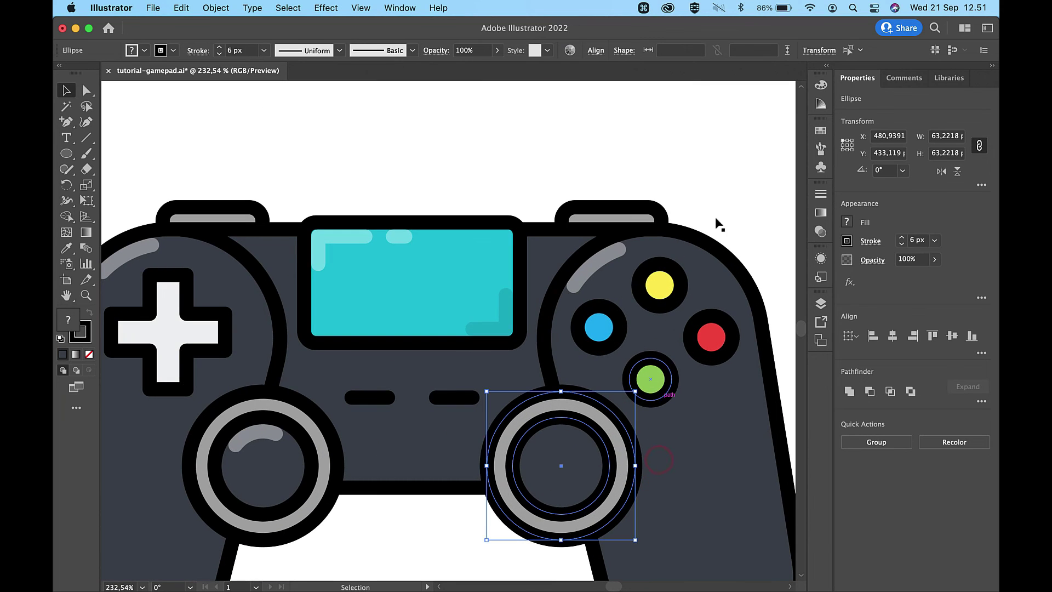
{"action": "left_click", "coordinate": [726, 174]}
Offset the path of the right thumbstick's inner circle by -6 px
{"action": "left_click", "coordinate": [576, 468]}
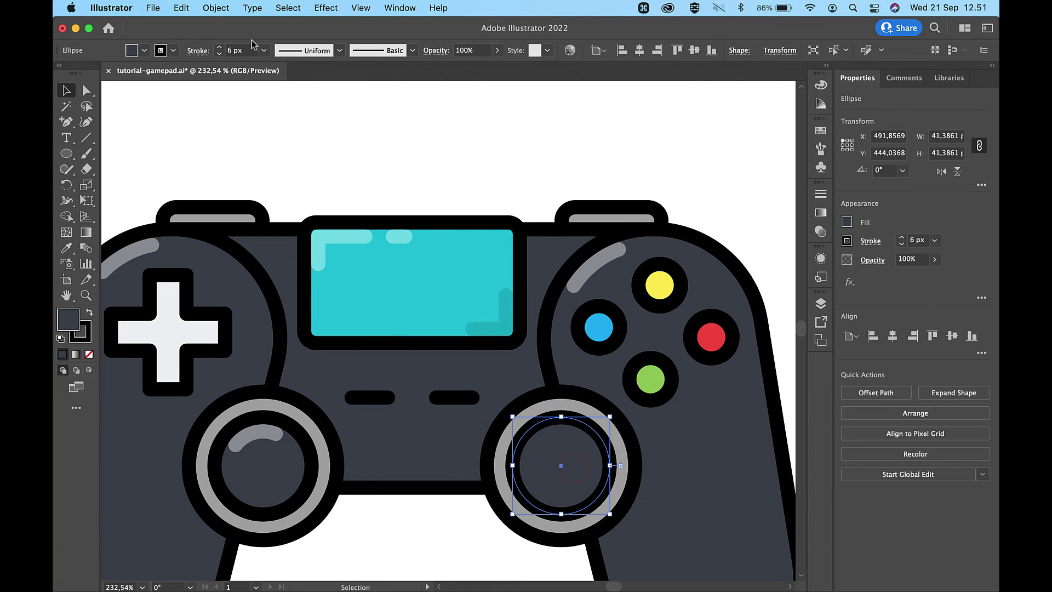
{"action": "left_click", "coordinate": [219, 7]}
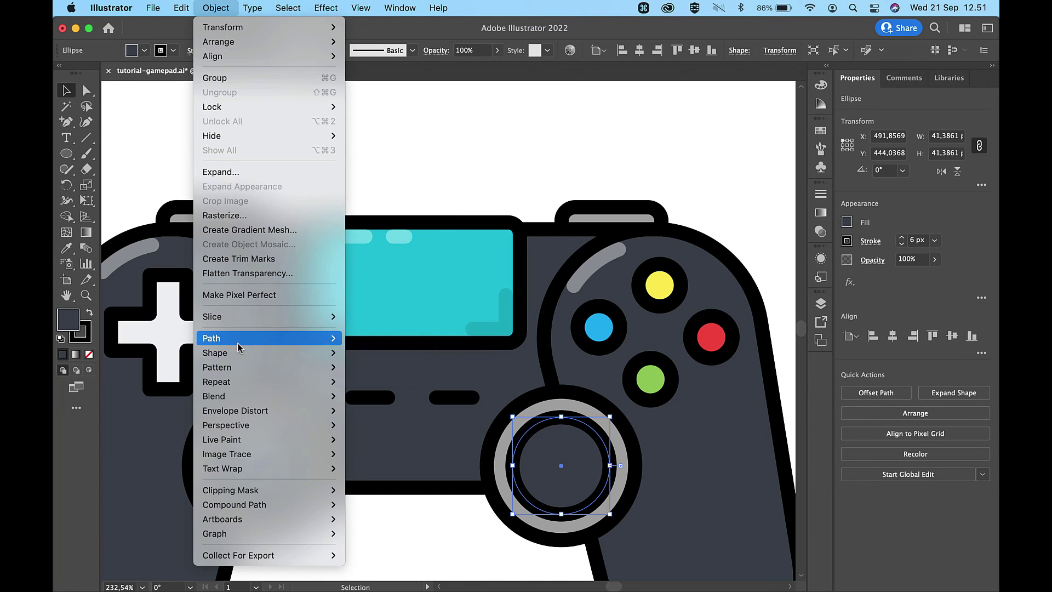
{"action": "mouse_move", "coordinate": [239, 347]}
{"action": "left_click", "coordinate": [382, 395]}
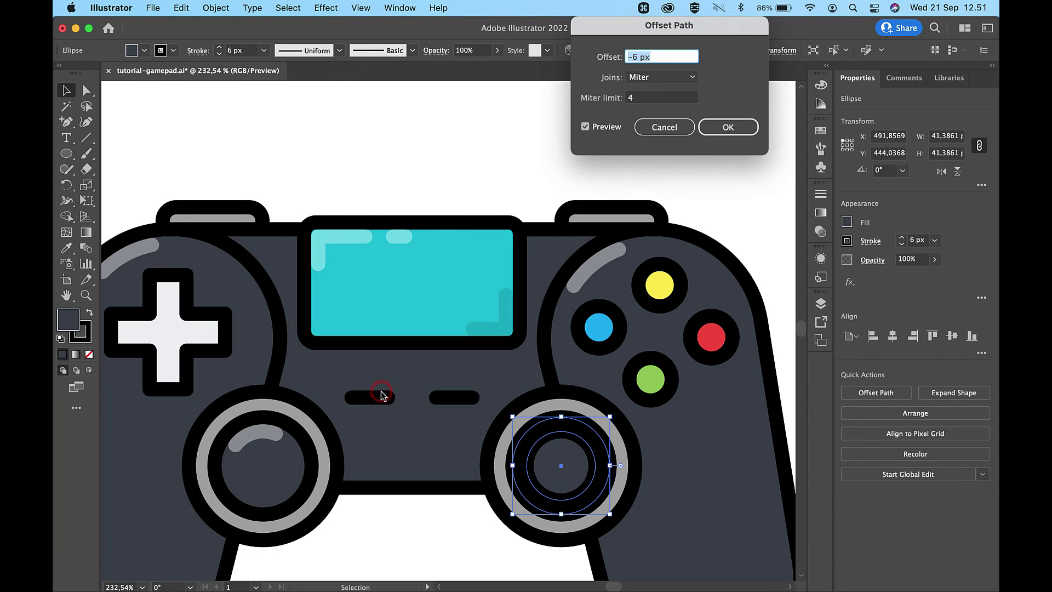
{"action": "key", "text": "Return"}
Copy the left thumbstick highlight's style onto the right thumbstick's new circle and add anchor points on its upper-left and lower-left curve
{"action": "key", "text": "i"}
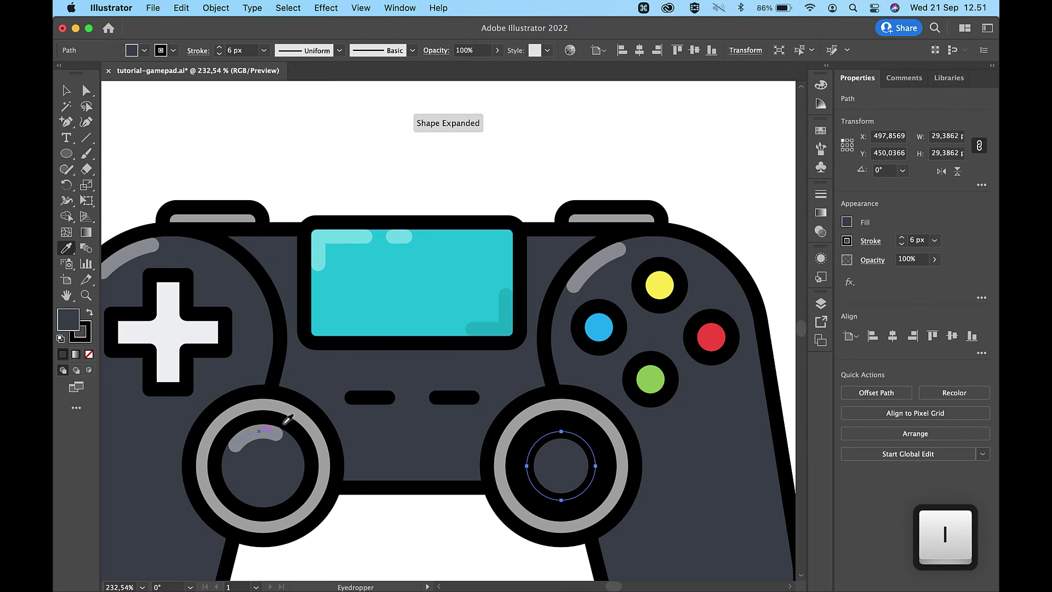
{"action": "left_click", "coordinate": [258, 432]}
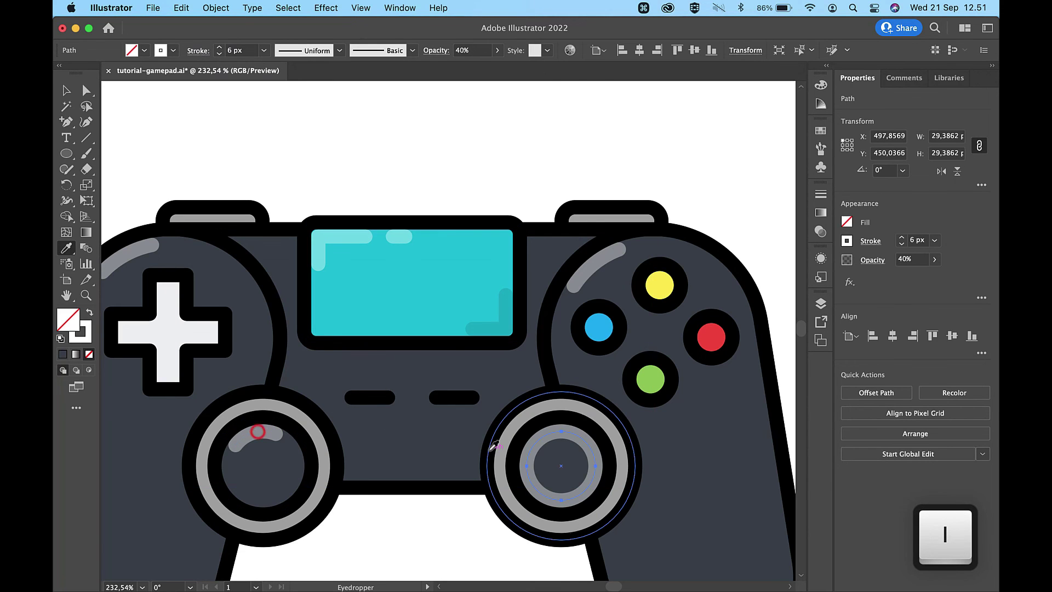
{"action": "left_click", "coordinate": [545, 436]}
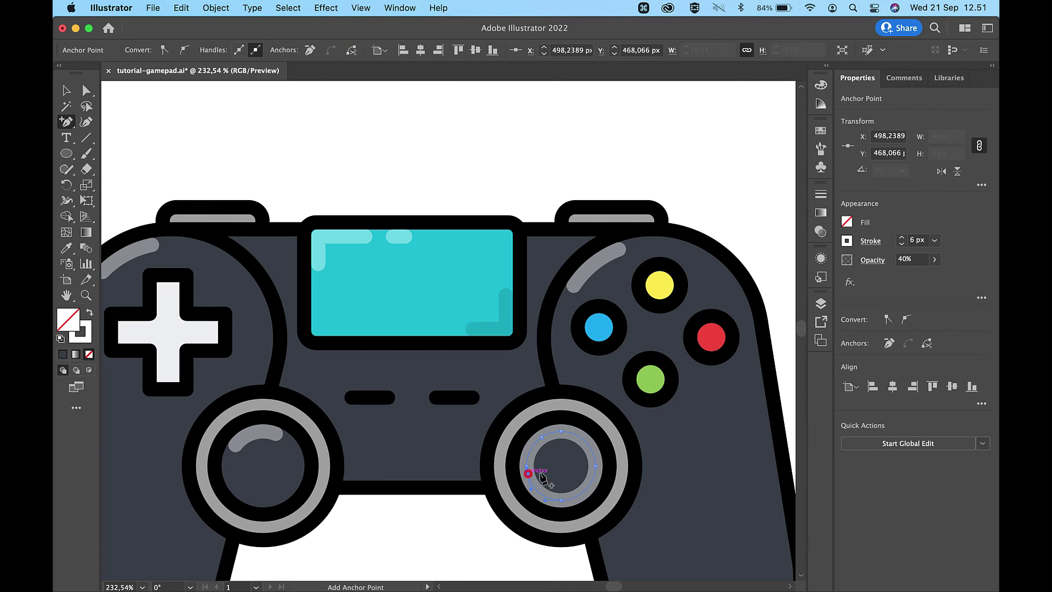
Delete the remaining right and bottom parts of the right thumbstick's new circle, leaving a curved highlight at its upper left, and deselect everything
{"action": "key", "text": "a"}
{"action": "left_click", "coordinate": [596, 467]}
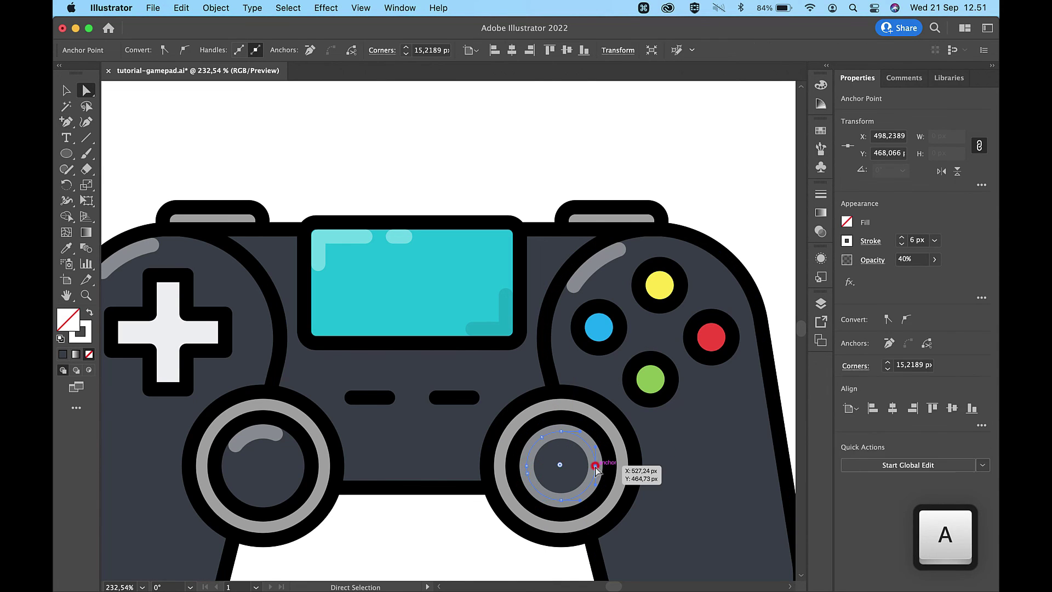
{"action": "key", "text": "Delete"}
{"action": "left_click", "coordinate": [563, 499]}
{"action": "key", "text": "Delete"}
{"action": "scroll", "coordinate": [607, 314], "scroll_direction": "down", "scroll_amount": 8}
{"action": "key", "text": "v"}
{"action": "left_click", "coordinate": [666, 260]}
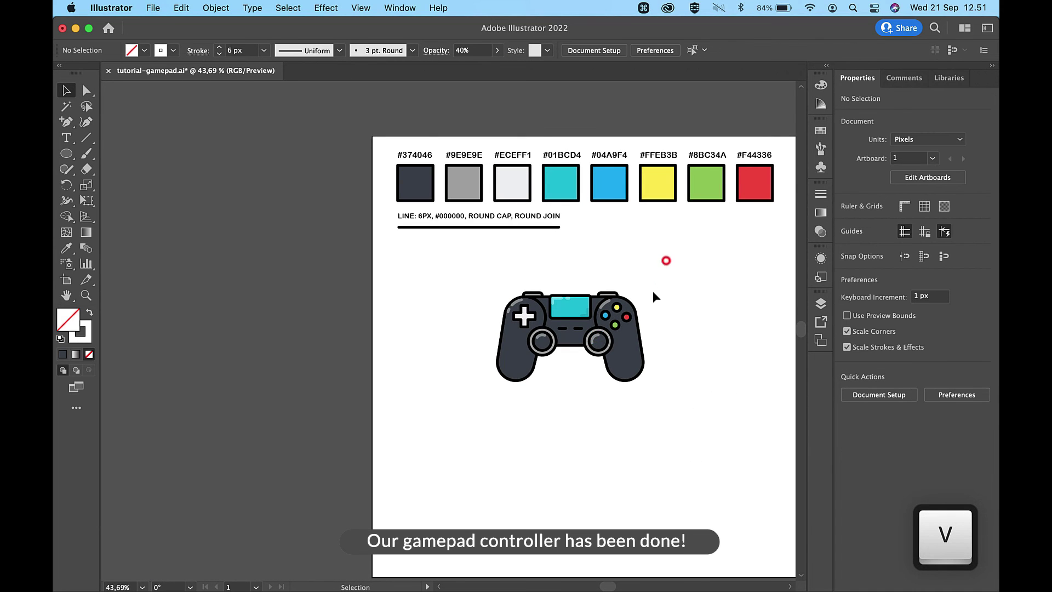
{"action": "scroll", "coordinate": [635, 345], "scroll_direction": "up", "scroll_amount": 2}
{"action": "scroll", "coordinate": [635, 344], "scroll_direction": "up", "scroll_amount": 4}
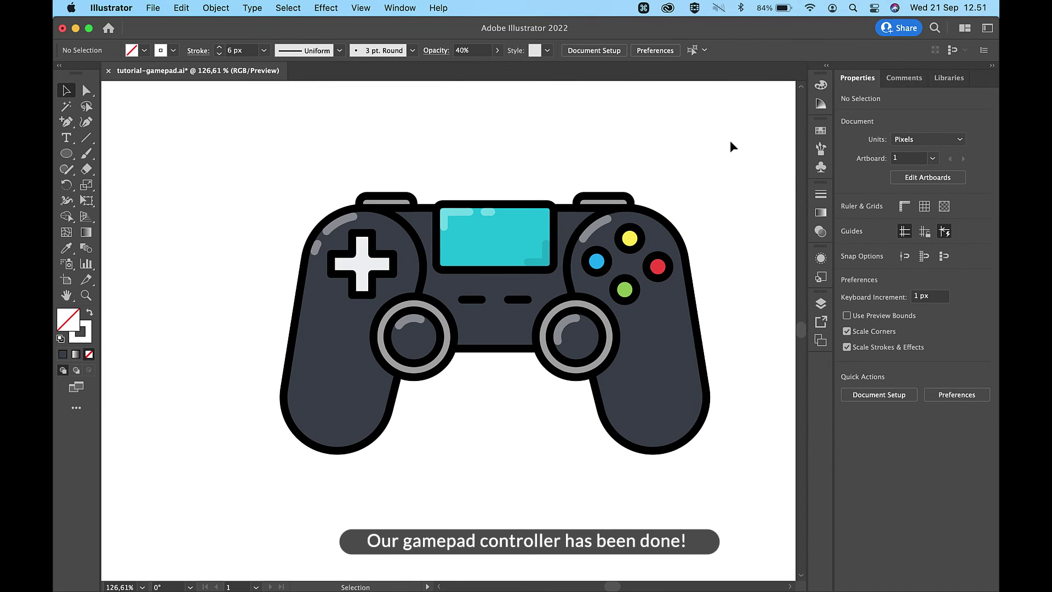
{"action": "scroll", "coordinate": [730, 140], "scroll_direction": "up", "scroll_amount": 2}
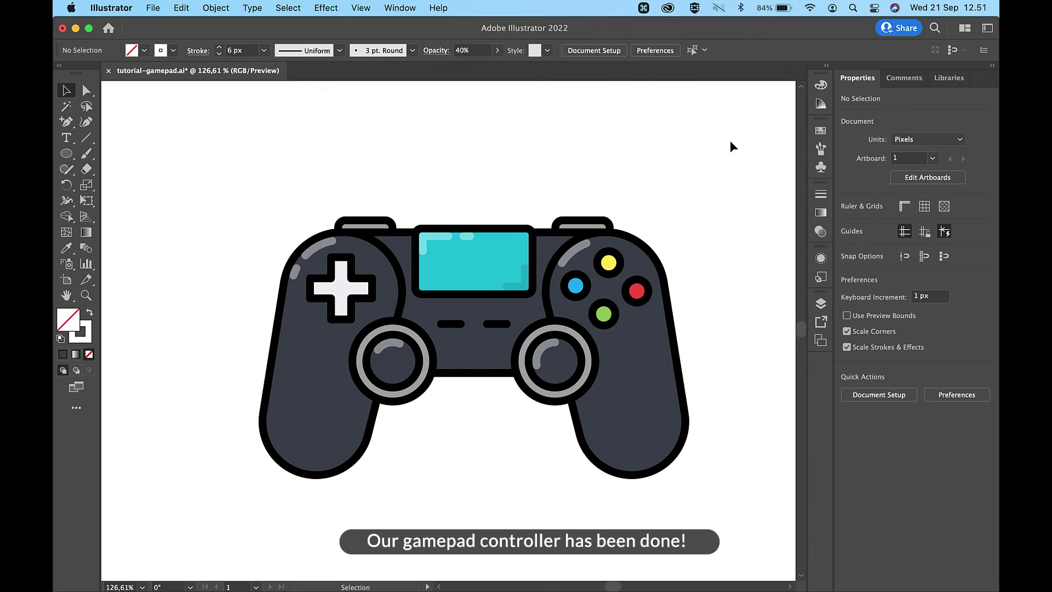